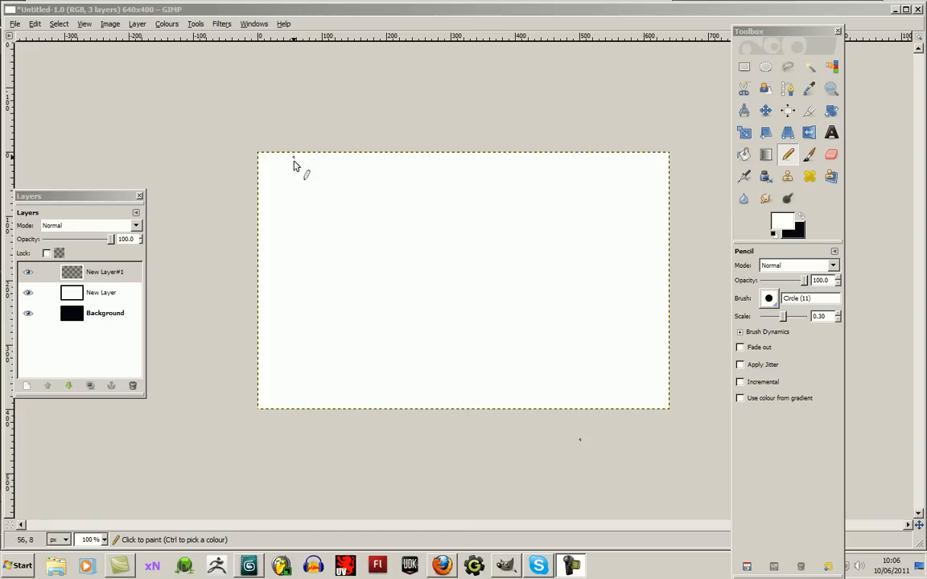
- Make black the drawing colour and sketch a long horizontal cylinder across the left half of the canvas
left_click(327, 302)
key("x")
mouse_move(326, 302)
left_mouse_down()
mouse_move(316, 290)
mouse_move(336, 273)
mouse_move(333, 297)
mouse_move(344, 246)
mouse_move(409, 240)
mouse_move(497, 251)
mouse_move(507, 316)
mouse_move(340, 322)
mouse_move(482, 320)
left_mouse_up()
- Sketch rows of round holes over the cylinder's surface and a curved line looping around its left end
mouse_move(348, 246)
left_mouse_down()
mouse_move(355, 256)
mouse_move(362, 246)
left_mouse_up()
mouse_move(349, 319)
left_mouse_down()
mouse_move(352, 304)
mouse_move(366, 319)
left_mouse_up()
left_click_drag(383, 273, 382, 274)
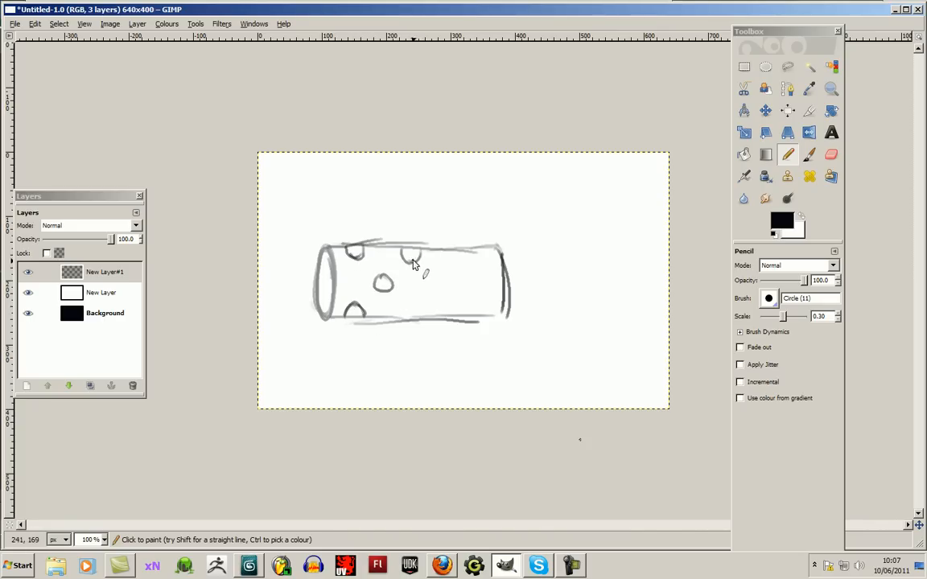
left_click_drag(404, 319, 418, 319)
left_click_drag(441, 273, 476, 249)
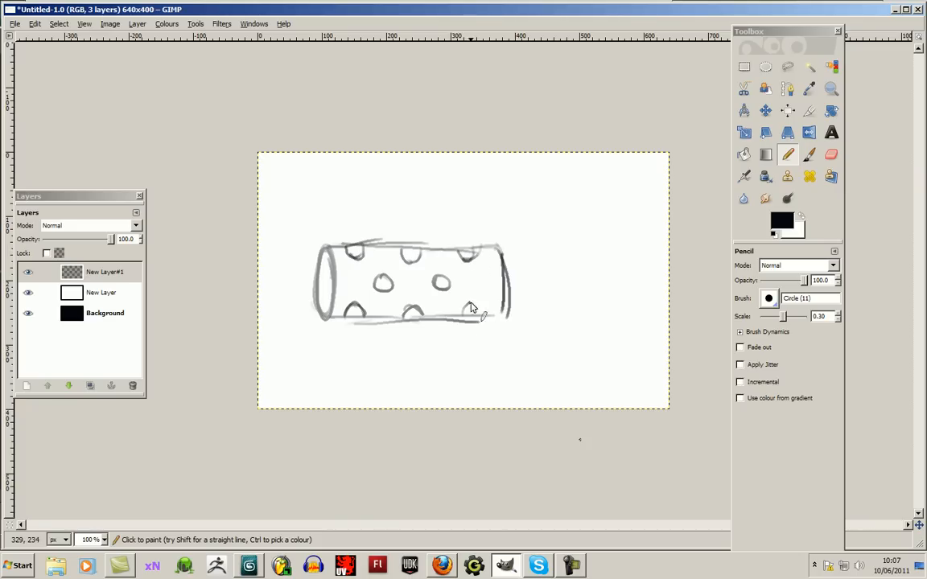
mouse_move(354, 229)
left_mouse_down()
mouse_move(296, 289)
mouse_move(320, 332)
left_mouse_up()
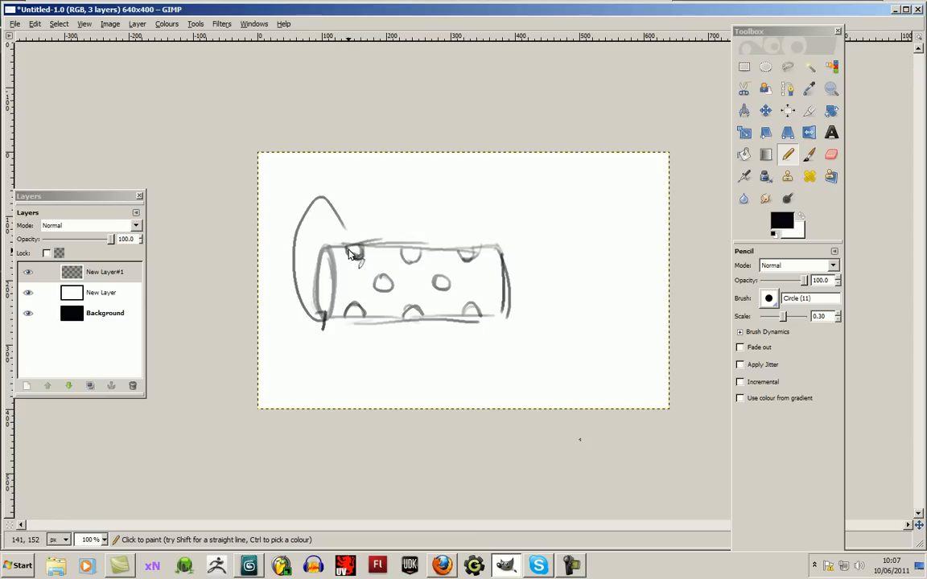
- Draw a four-sided panel outline beside the cylinder and fill it with staggered rows of black dots
left_click_drag(547, 197, 559, 308)
left_click_drag(548, 202, 631, 201)
left_click_drag(632, 199, 642, 290)
left_click_drag(560, 306, 642, 302)
left_click_drag(566, 215, 570, 284)
mouse_move(587, 236)
left_mouse_down()
mouse_move(593, 271)
mouse_move(609, 282)
mouse_move(603, 224)
mouse_move(624, 238)
mouse_move(628, 266)
left_mouse_up()
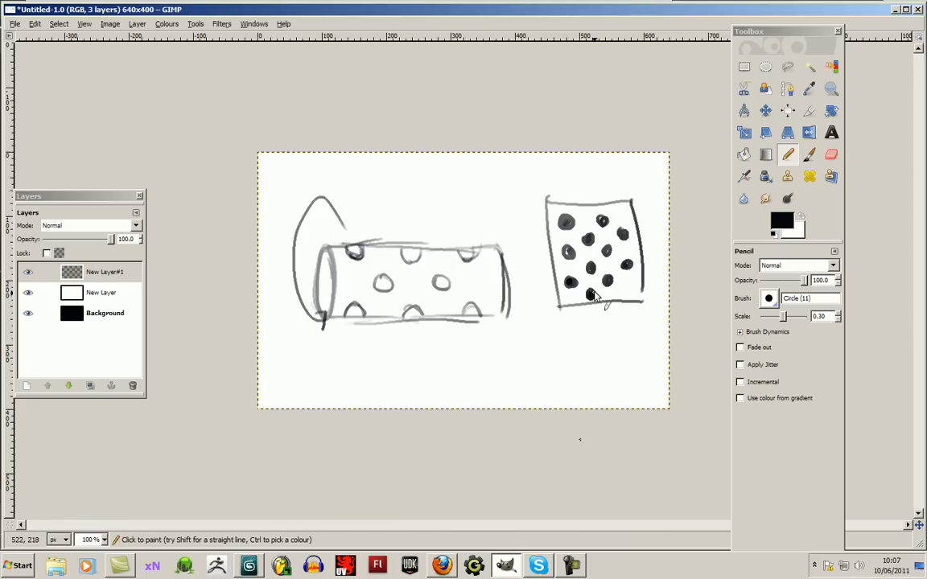
- Draw heavy lines along the dotted panel's four sides, with the lower one crossing the bottom dot
left_click_drag(595, 291, 662, 289)
left_click_drag(533, 211, 631, 200)
left_click_drag(547, 211, 556, 288)
left_click_drag(632, 201, 642, 277)
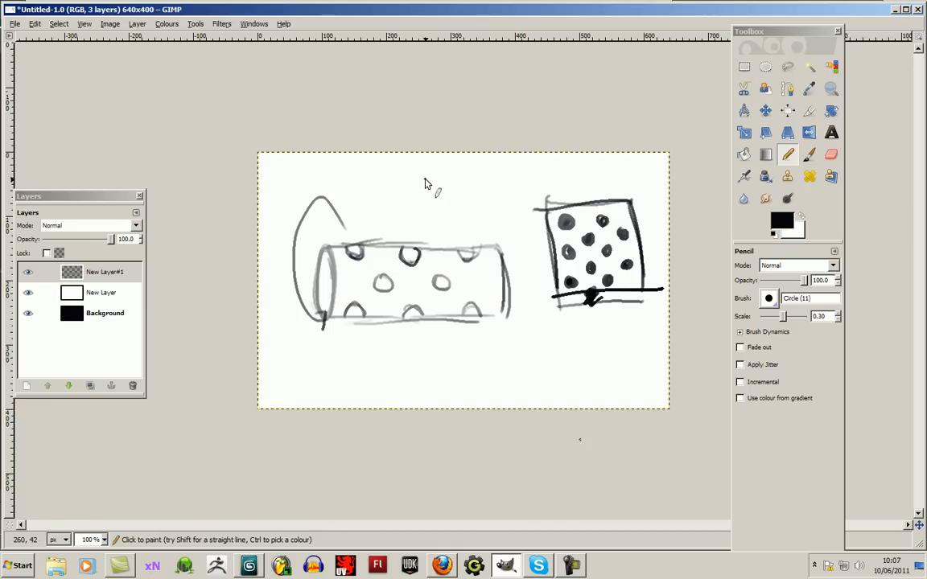
- Sketch a small shaded tube with an arrow and a round hole with shaded wall thickness above the cylinder
mouse_move(426, 183)
left_mouse_down()
mouse_move(435, 181)
mouse_move(420, 186)
mouse_move(425, 205)
mouse_move(444, 189)
mouse_move(426, 184)
mouse_move(443, 195)
mouse_move(404, 198)
mouse_move(417, 201)
left_mouse_up()
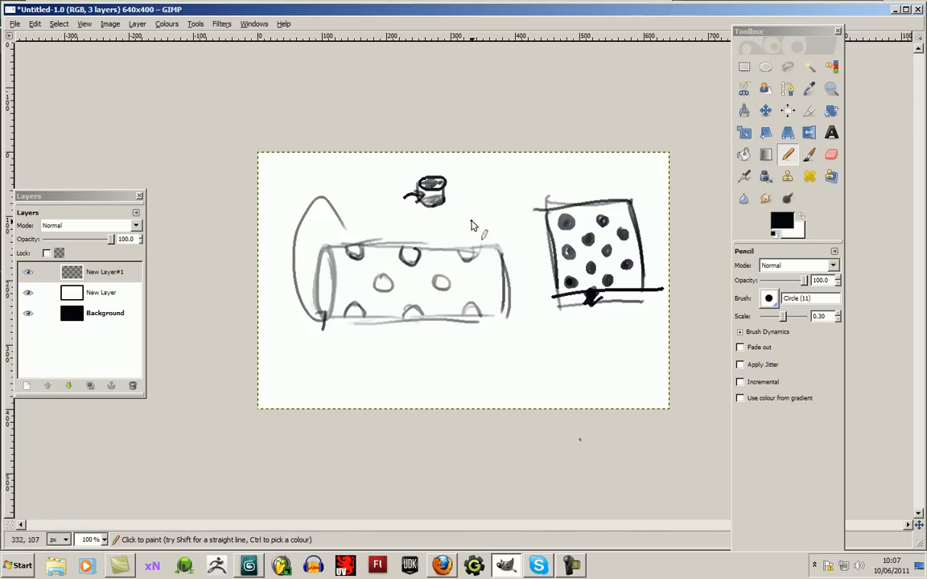
mouse_move(480, 196)
left_mouse_down()
mouse_move(520, 210)
mouse_move(480, 197)
mouse_move(519, 207)
mouse_move(509, 187)
left_mouse_up()
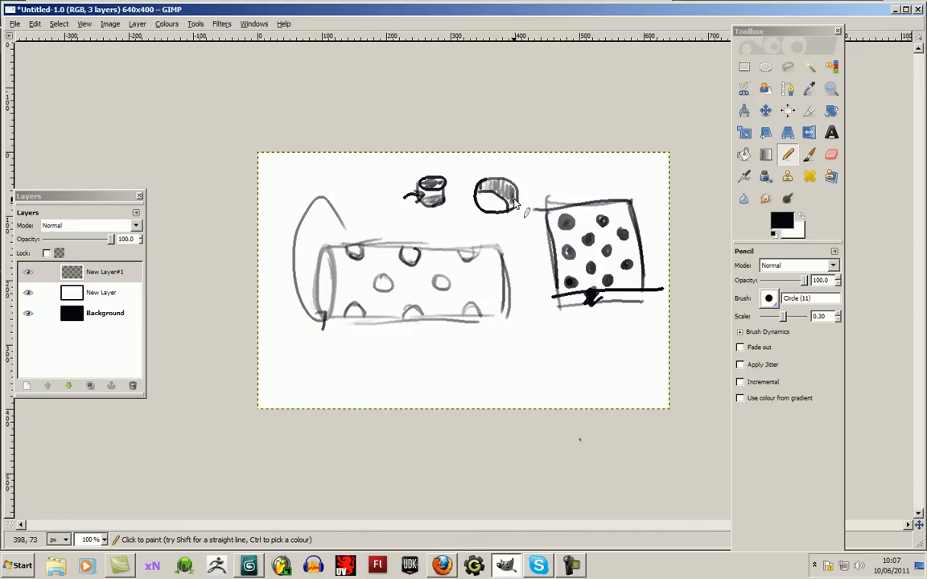
- Darken the two middle holes and go over the sketched cylinder's end outlines and lower edge
mouse_move(445, 278)
left_mouse_down()
mouse_move(434, 282)
mouse_move(446, 282)
left_mouse_up()
left_click_drag(383, 279, 416, 256)
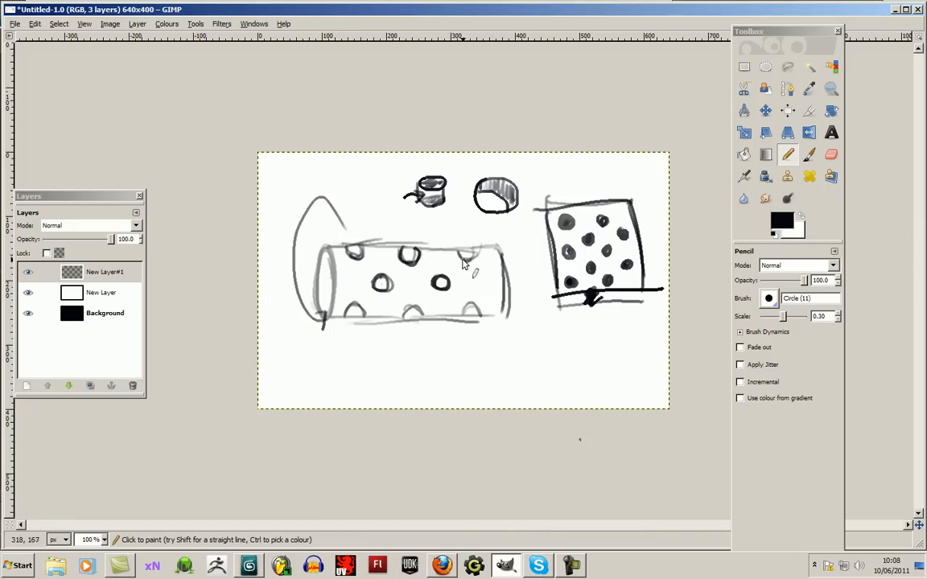
mouse_move(326, 250)
left_mouse_down()
mouse_move(329, 314)
mouse_move(338, 273)
mouse_move(328, 299)
mouse_move(323, 255)
mouse_move(325, 274)
left_mouse_up()
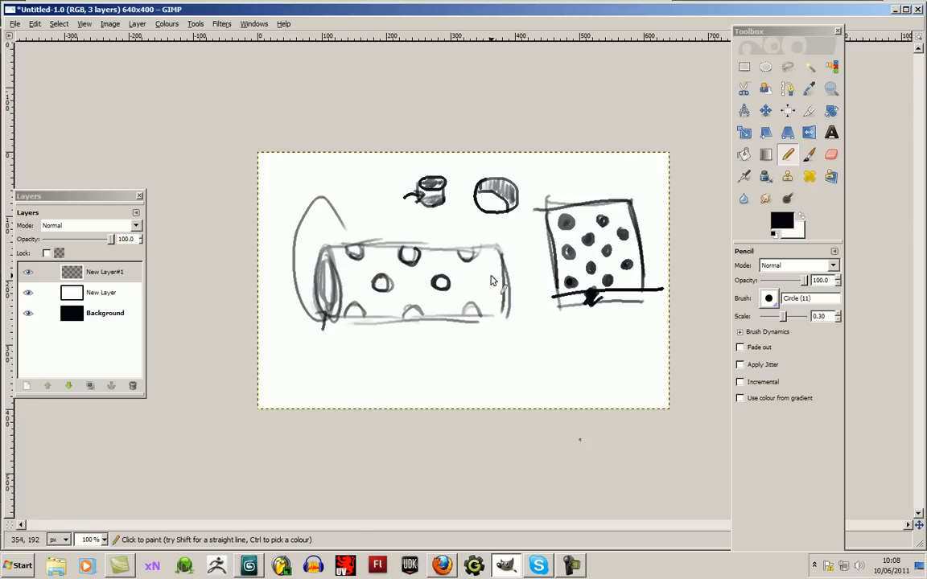
left_click_drag(507, 278, 508, 309)
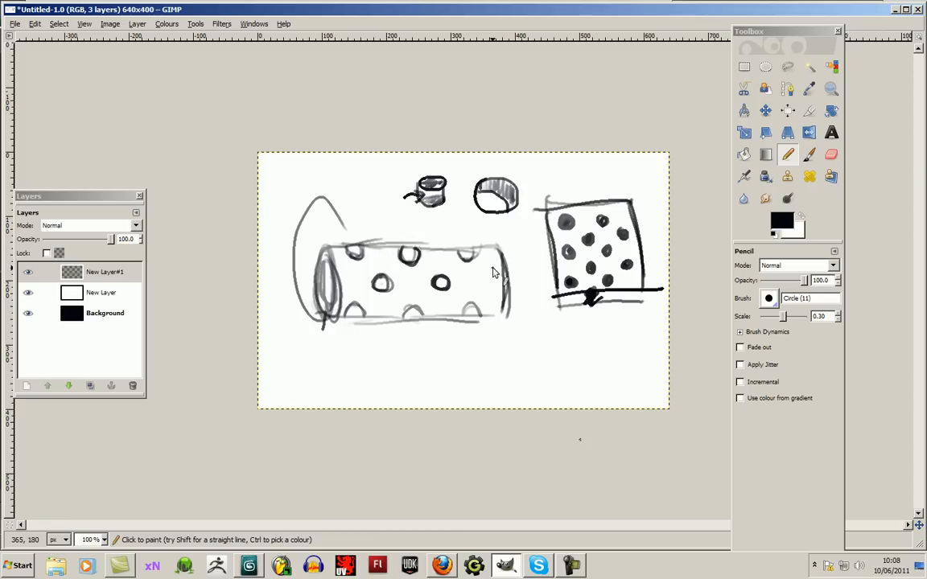
left_click_drag(348, 323, 492, 317)
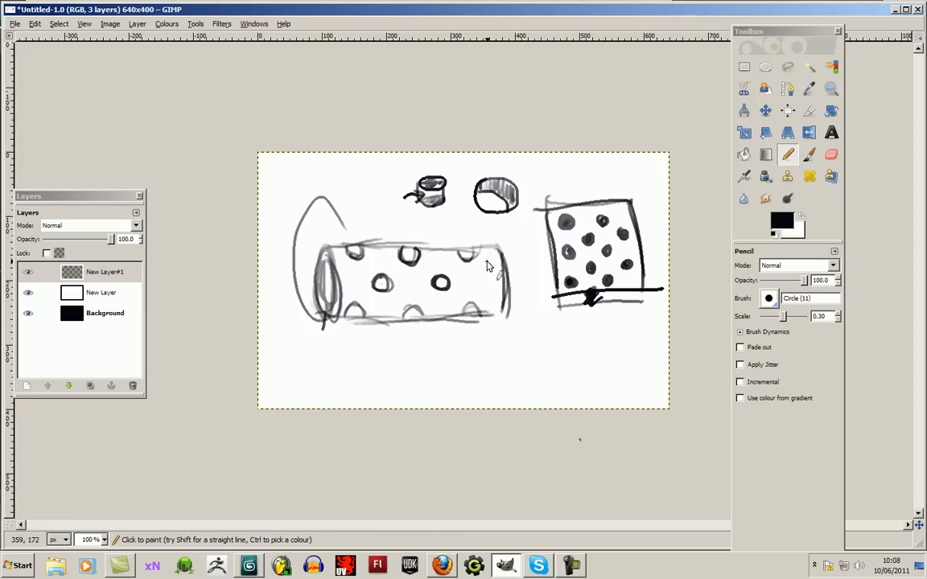
mouse_move(488, 246)
left_mouse_down()
mouse_move(510, 308)
mouse_move(490, 320)
left_mouse_up()
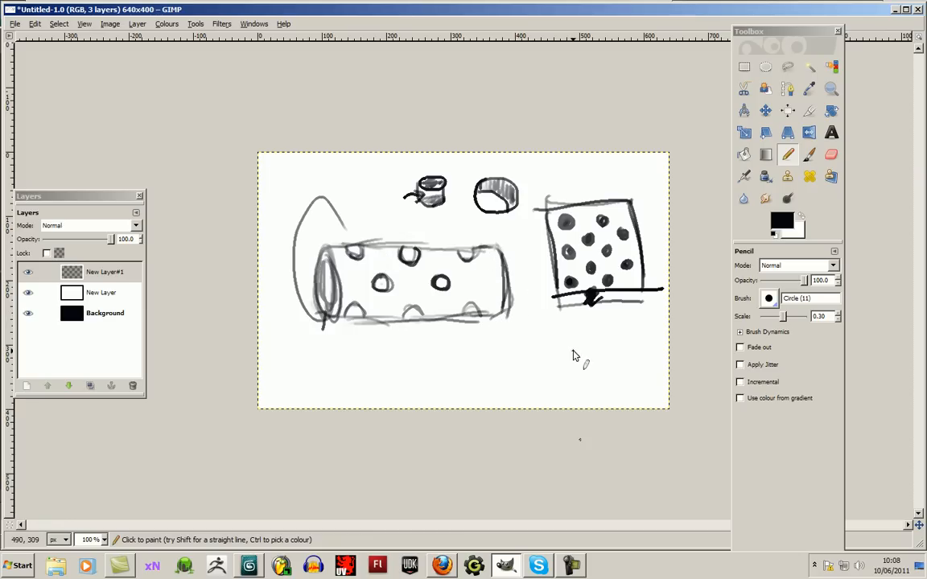
- Switch to 3ds Max and create a cylinder at the origin in the Top view with radius 20 and height -80
left_click(250, 567)
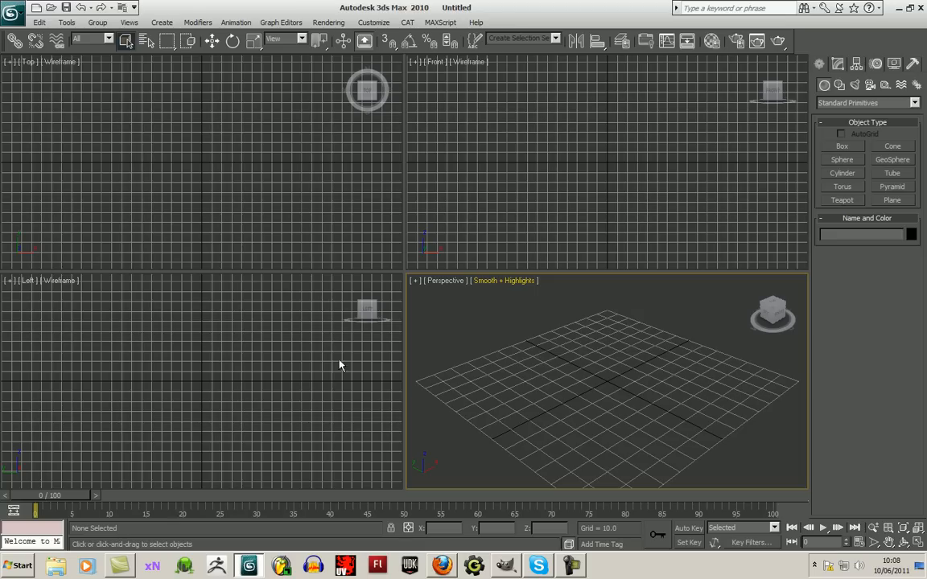
left_click(272, 151)
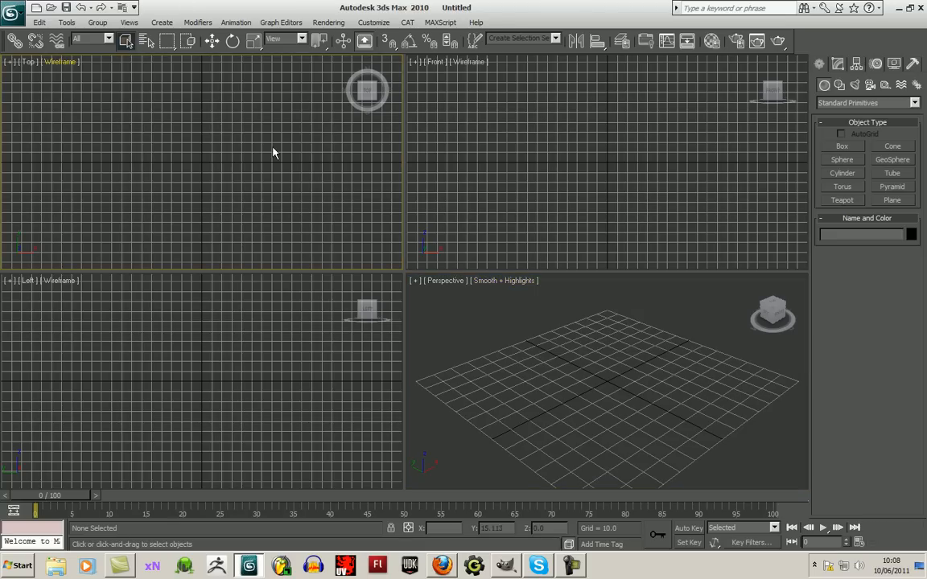
left_click(858, 175)
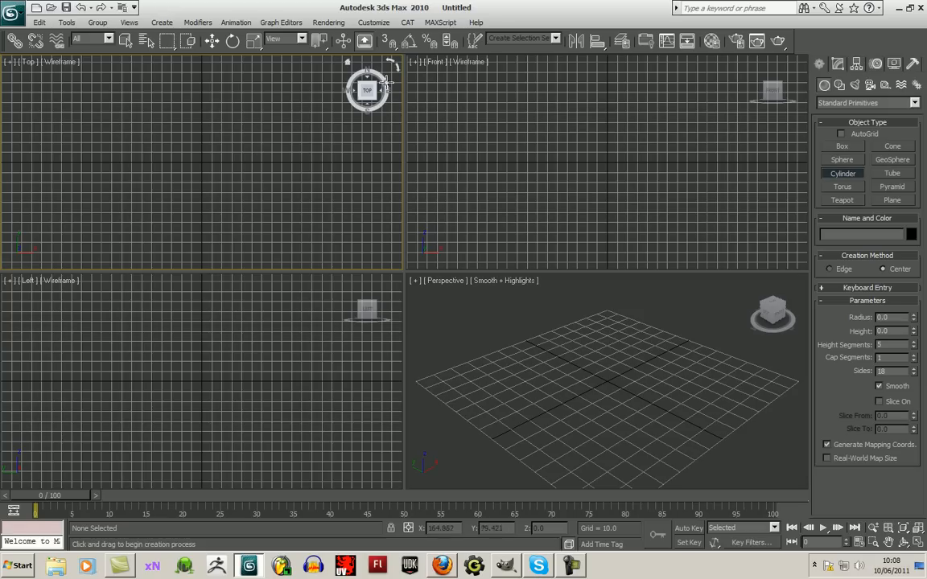
left_click_drag(201, 163, 203, 181)
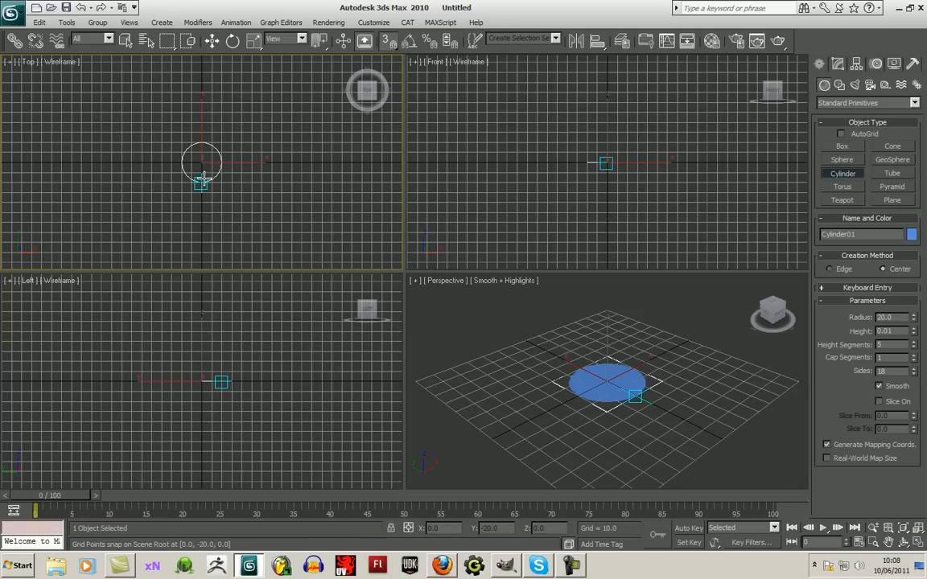
left_click(209, 255)
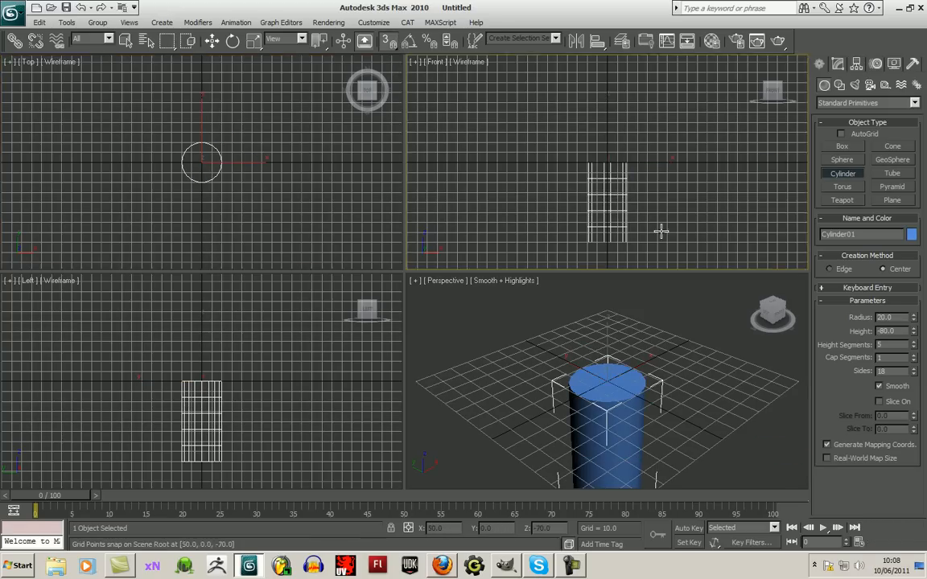
- Set the cylinder's height segments to 1 and its sides to 12
middle_click_drag(659, 232, 671, 188)
left_click(888, 344)
type("1")
key("Return")
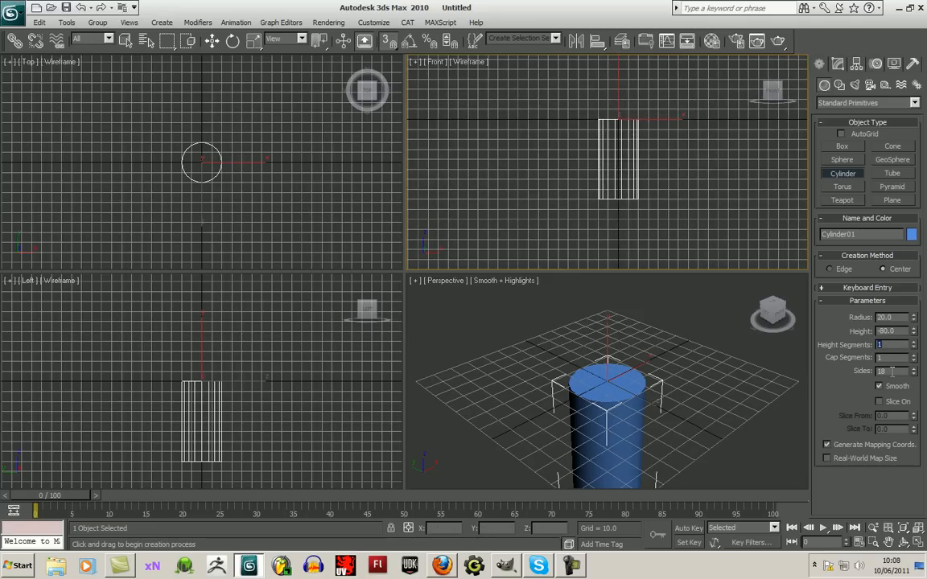
type("12")
key("Return")
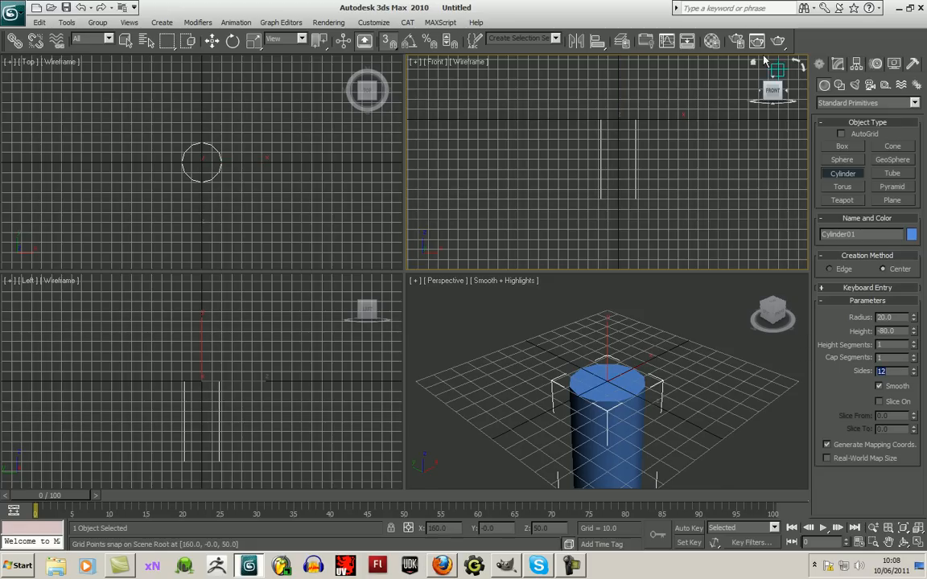
- Convert the cylinder to an Editable Poly and enter Polygon sub-object mode
left_click(838, 64)
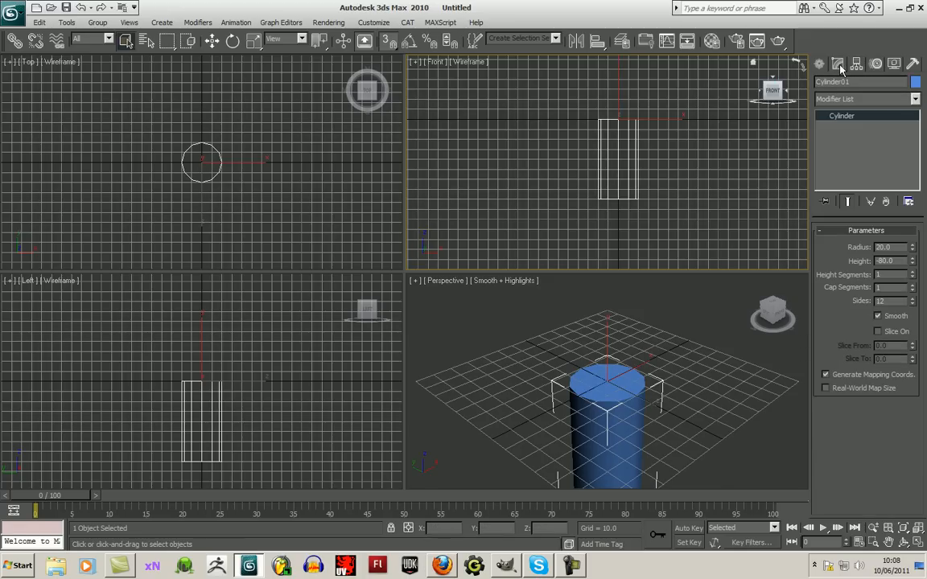
right_click(842, 117)
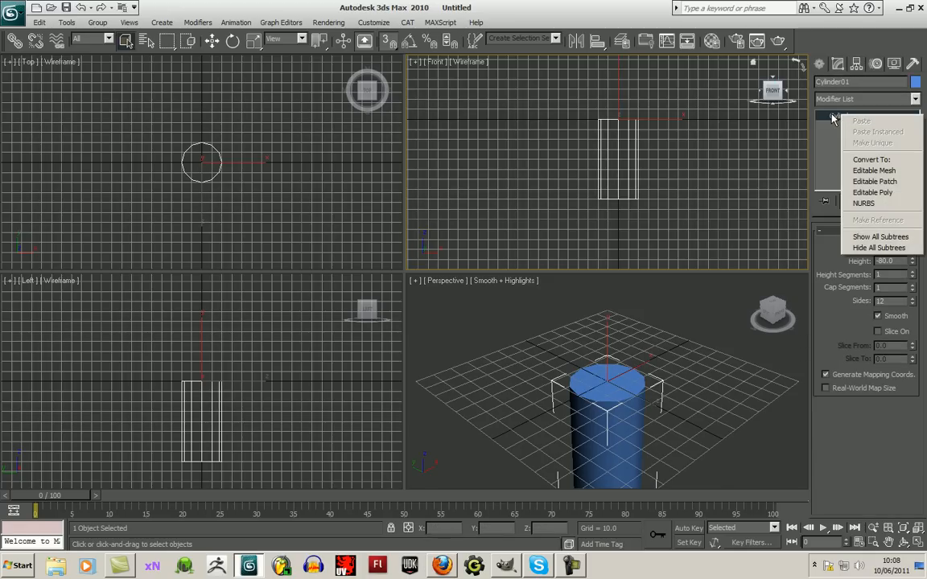
left_click(877, 192)
left_click(879, 244)
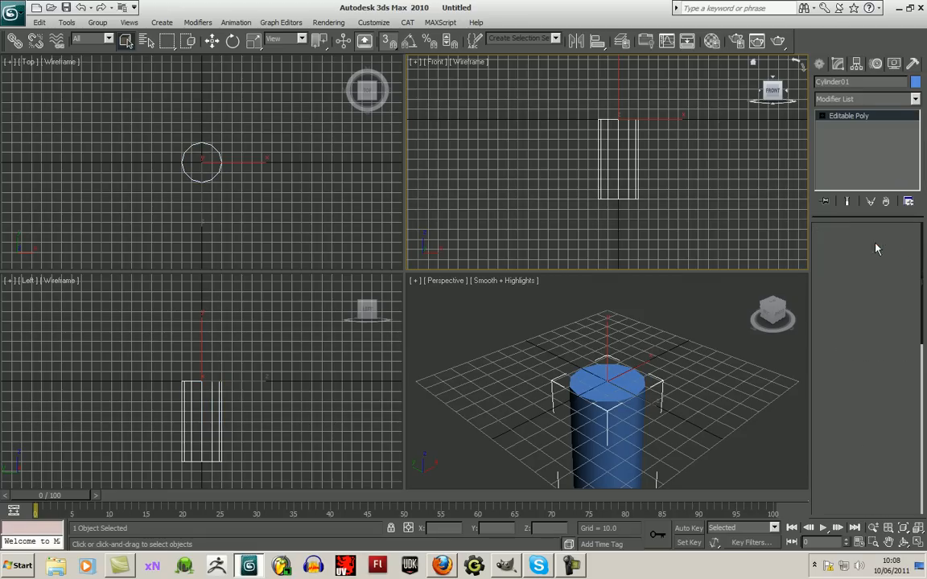
- Delete the polygons capping both ends of the cylinder
left_click(605, 384)
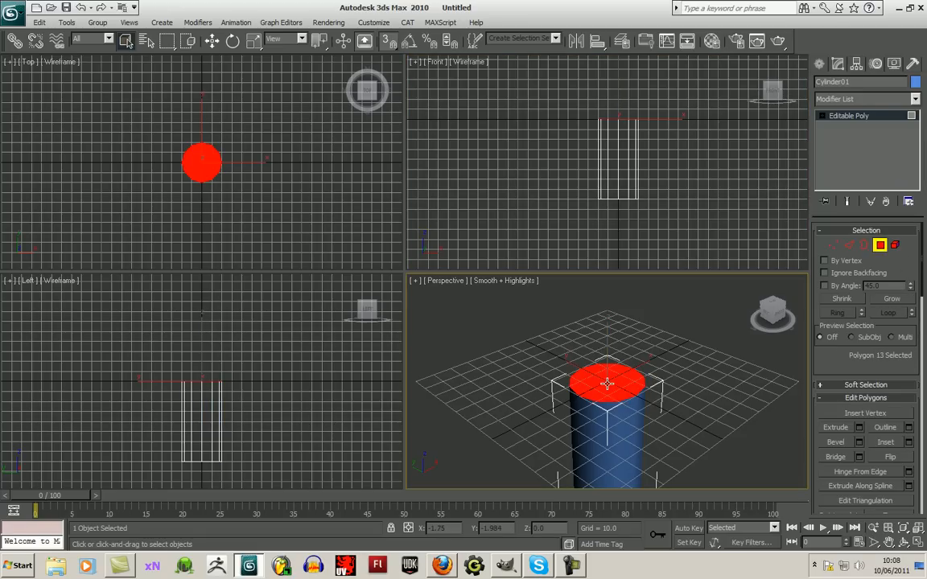
key("Delete")
left_click(904, 545)
left_click_drag(535, 342, 613, 332)
left_click(211, 40)
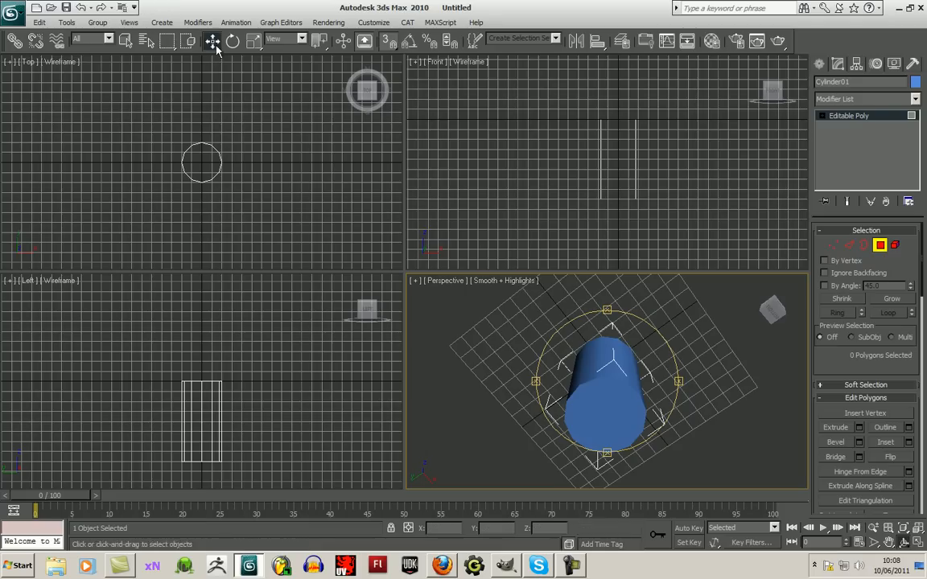
left_click(603, 409)
key("Delete")
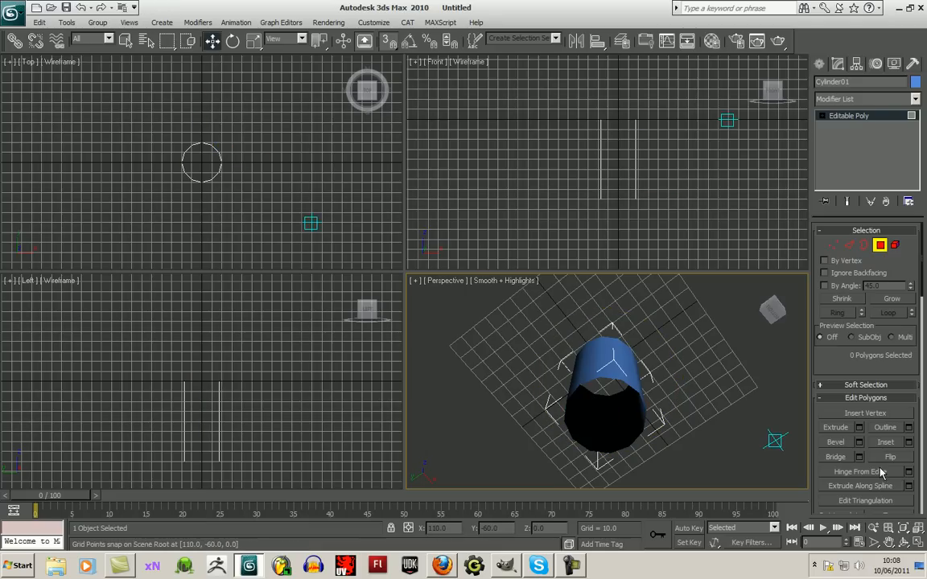
- Undo the deletion of the cylinder's two cap polygons
left_click(904, 546)
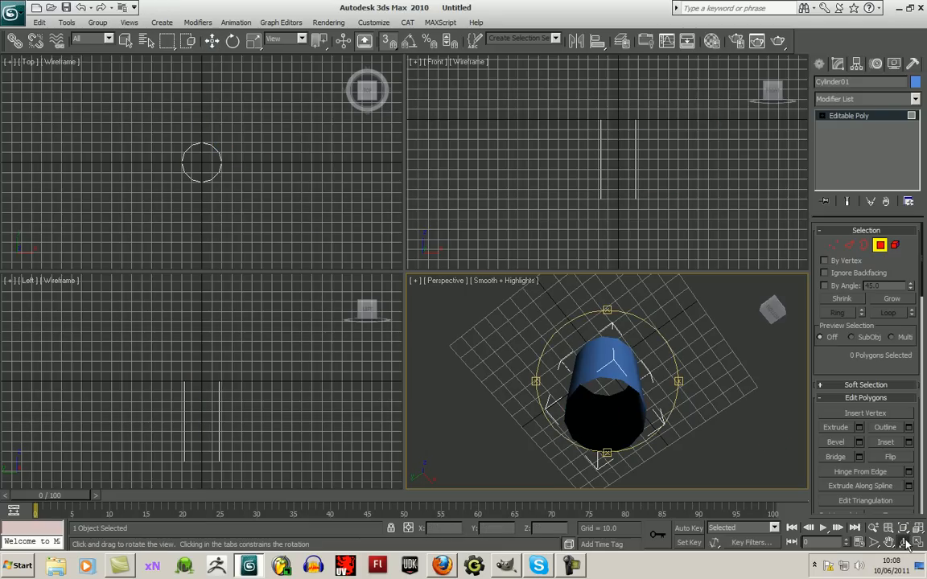
left_click_drag(611, 382, 708, 426)
key("ctrl+z")
left_click_drag(640, 396, 579, 429)
key("ctrl+z")
key("ctrl+z")
- Inset the cylinder's top cap polygon slightly as a group to form a thin rim
left_click(211, 42)
left_click(674, 371)
left_click(588, 312)
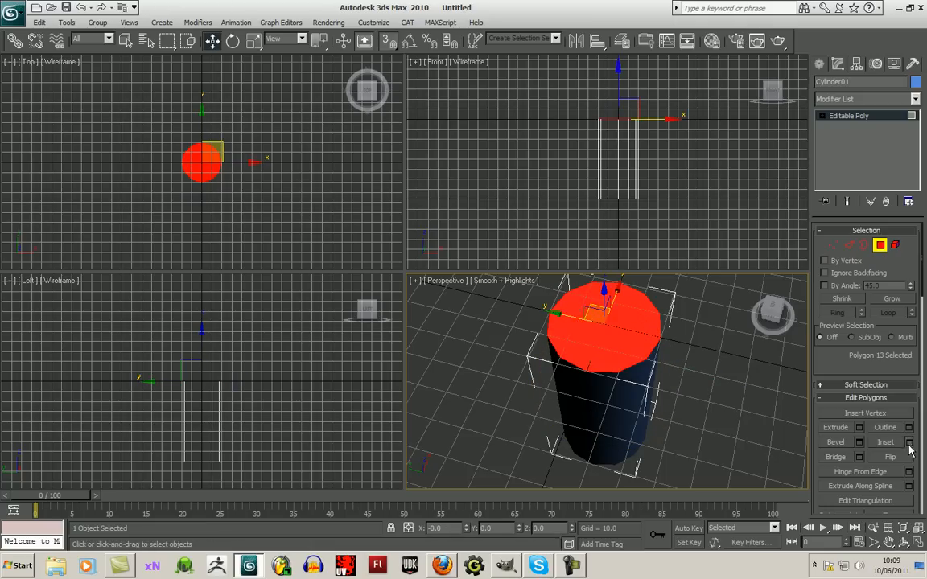
left_click(908, 443)
left_click_drag(524, 273, 531, 289)
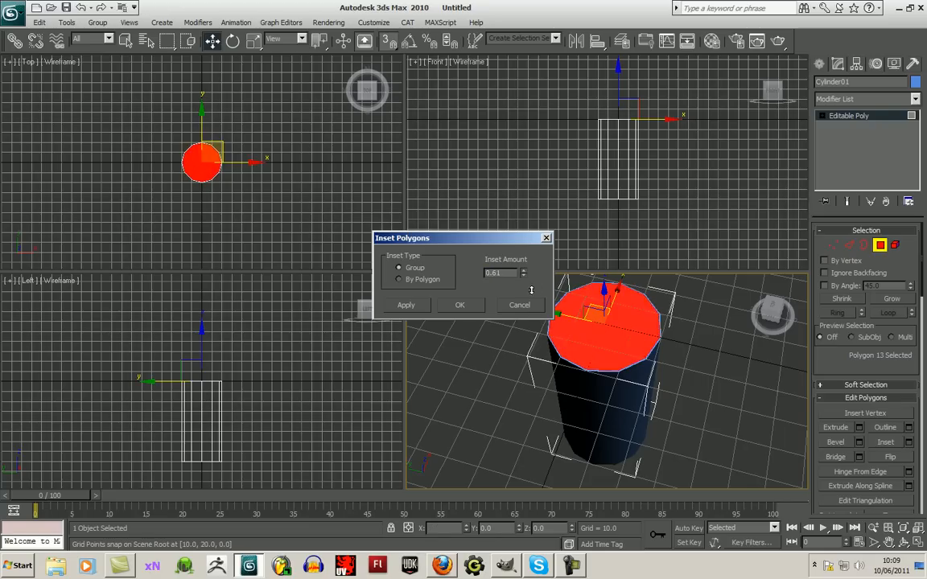
left_click(460, 305)
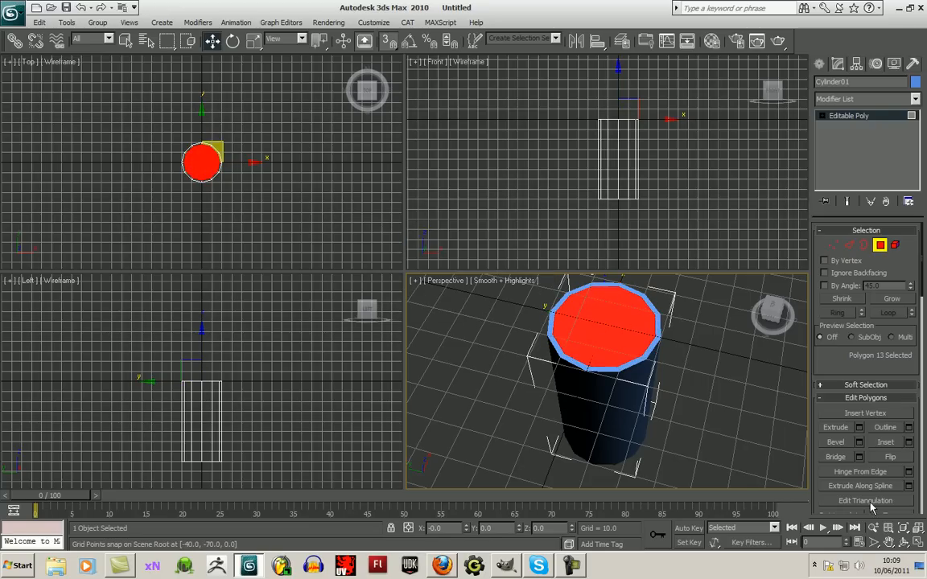
- Extrude the inset top polygon inward with a height of -8.9 and deselect it
left_click(858, 427)
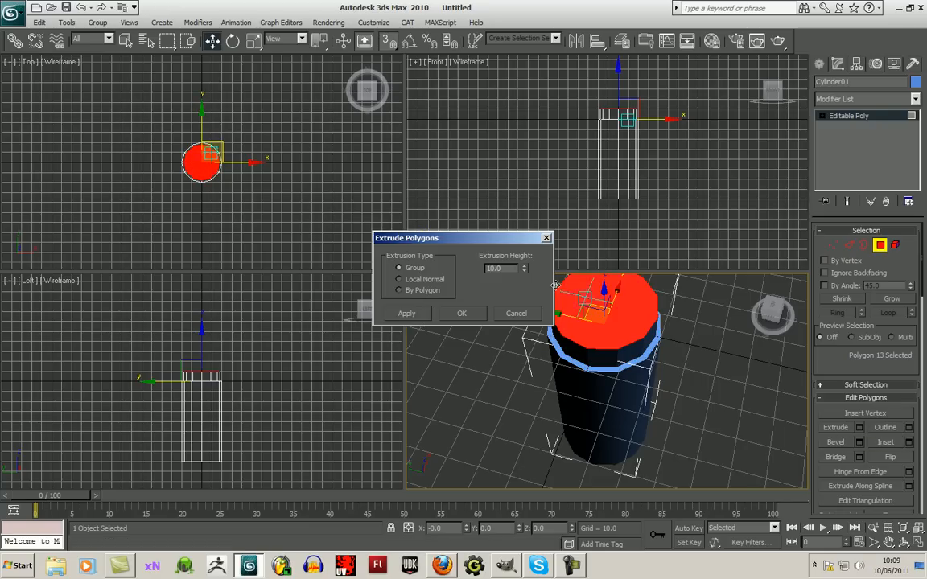
left_click_drag(523, 268, 520, 387)
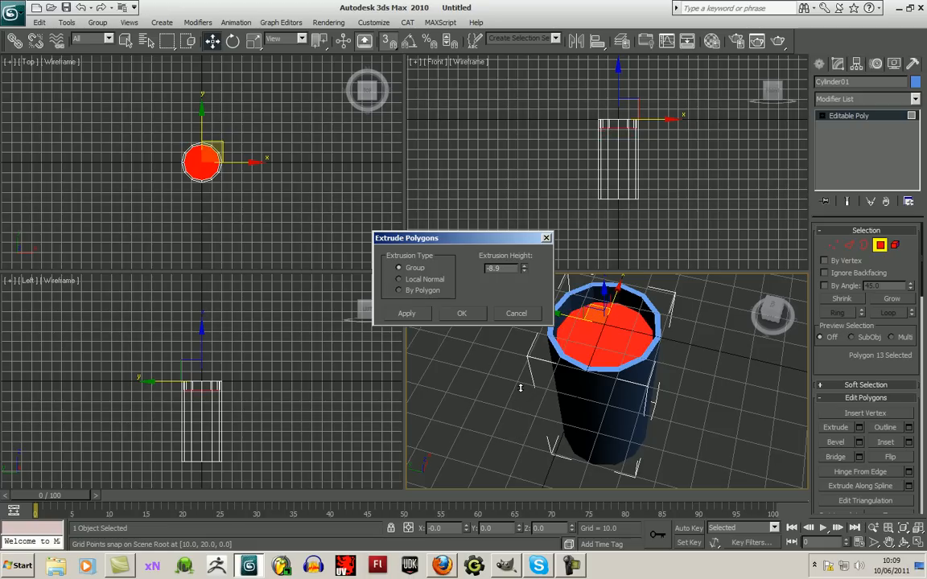
left_click(465, 314)
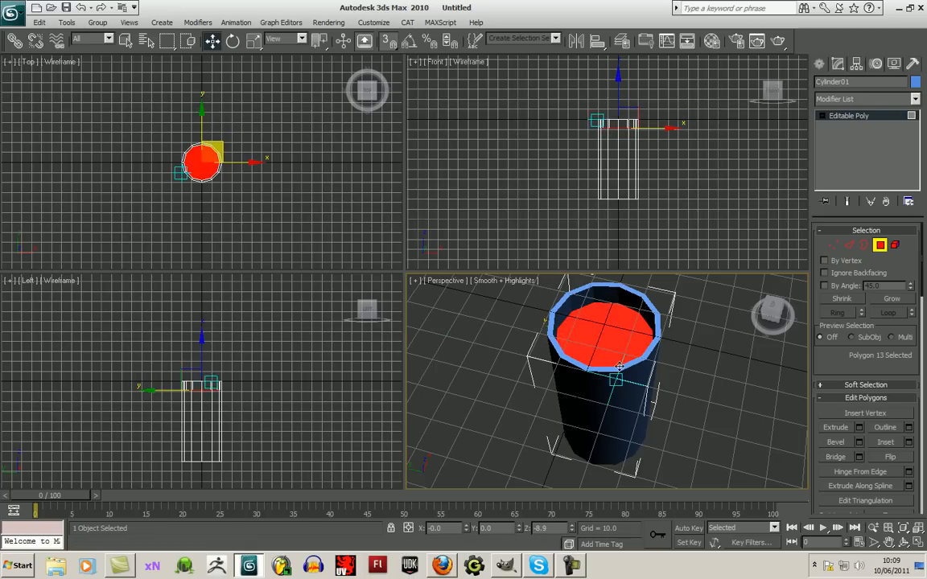
left_click(772, 413)
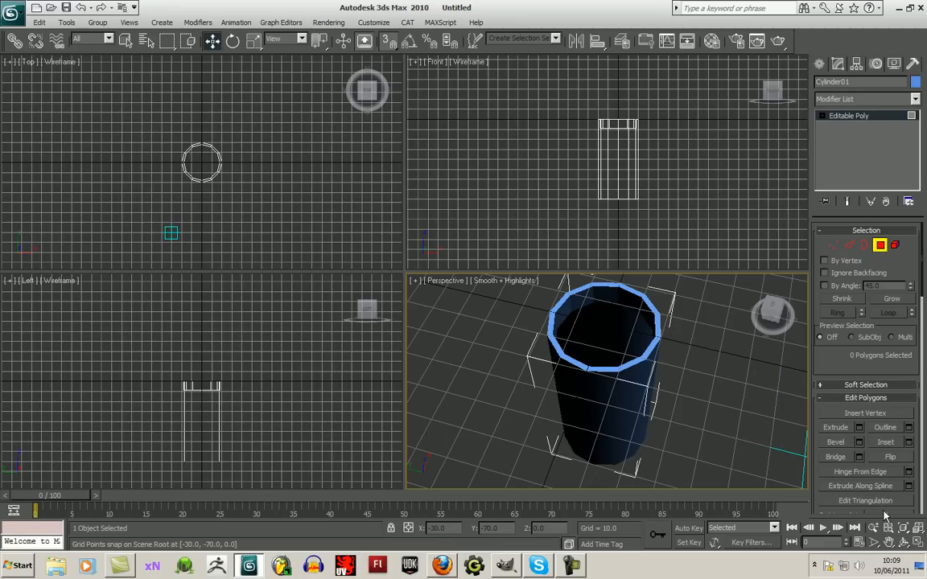
key("e")
left_click_drag(564, 374, 764, 386)
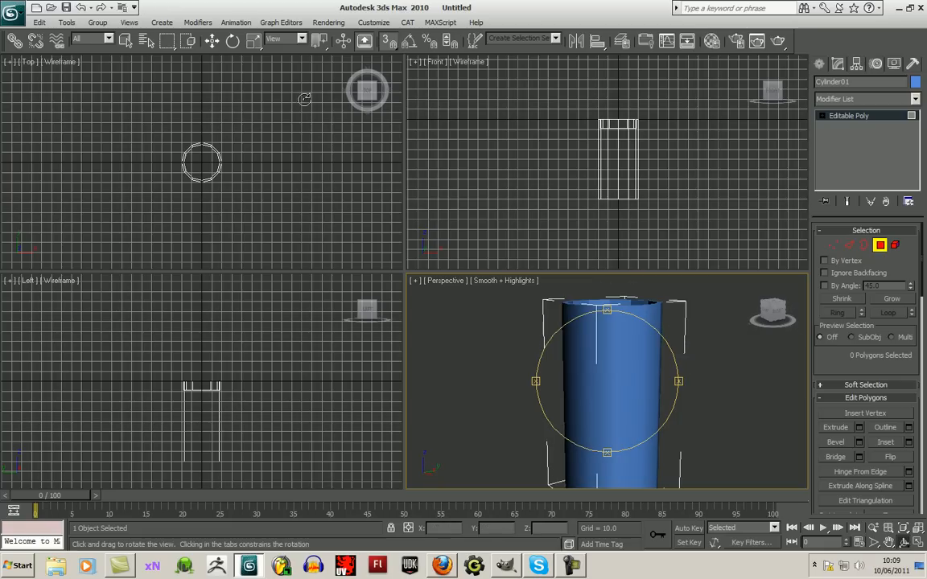
left_click(212, 41)
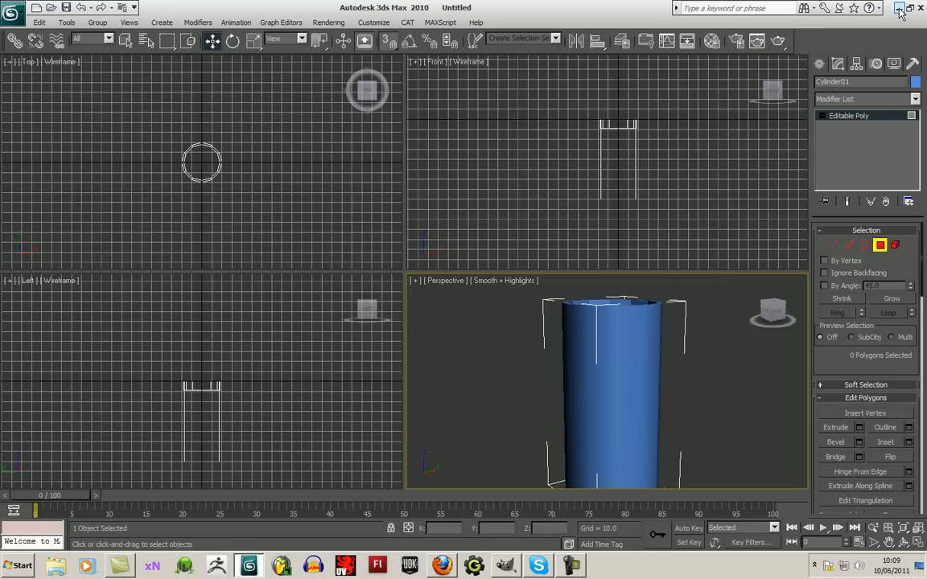
- Begin saving the scene to a new file and create a folder named GunBarell on the Desktop
left_click(13, 15)
left_click(50, 159)
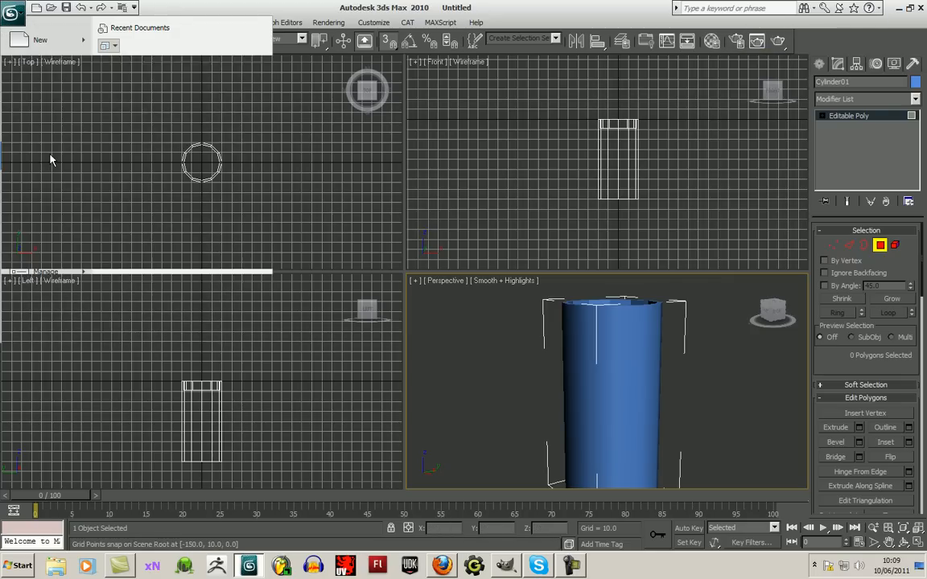
left_click(174, 47)
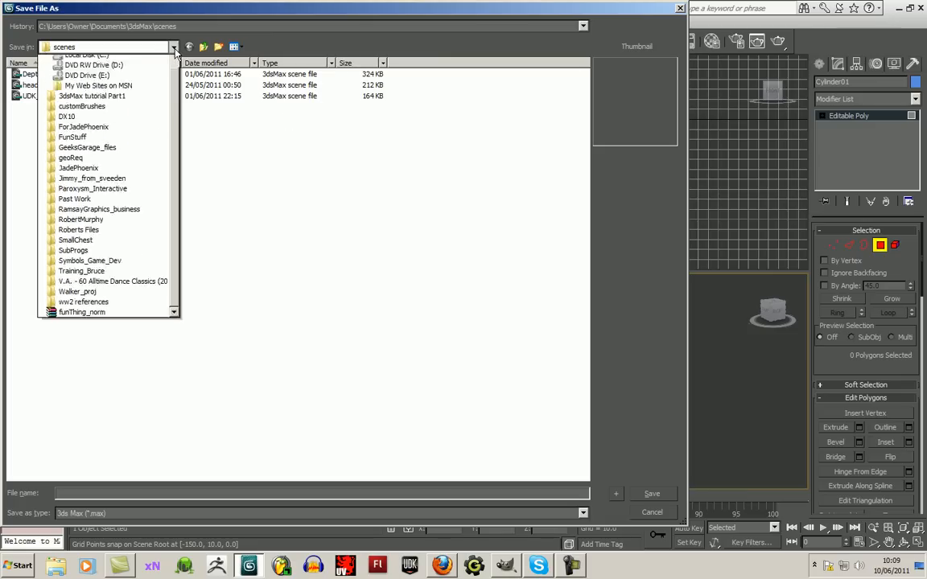
scroll(120, 129, "up", 4)
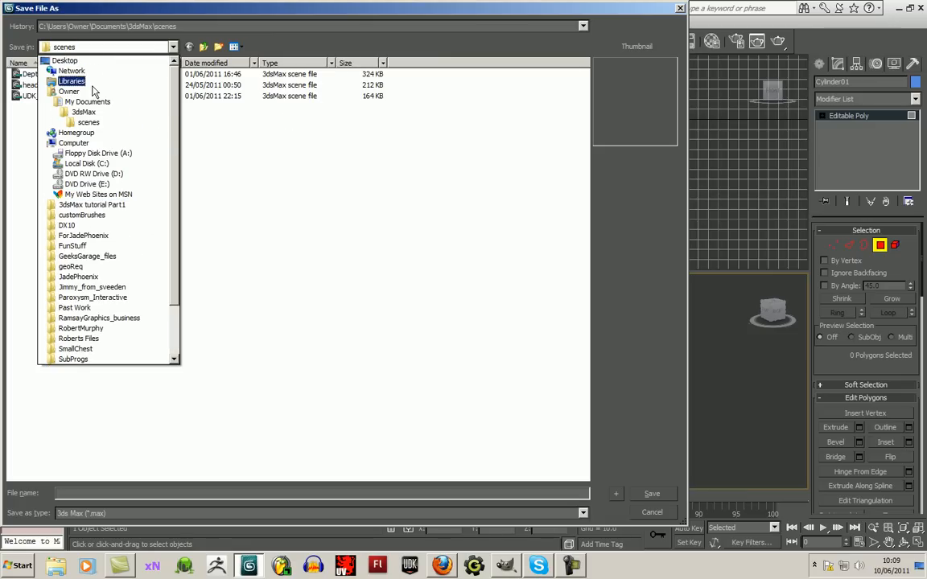
left_click(66, 61)
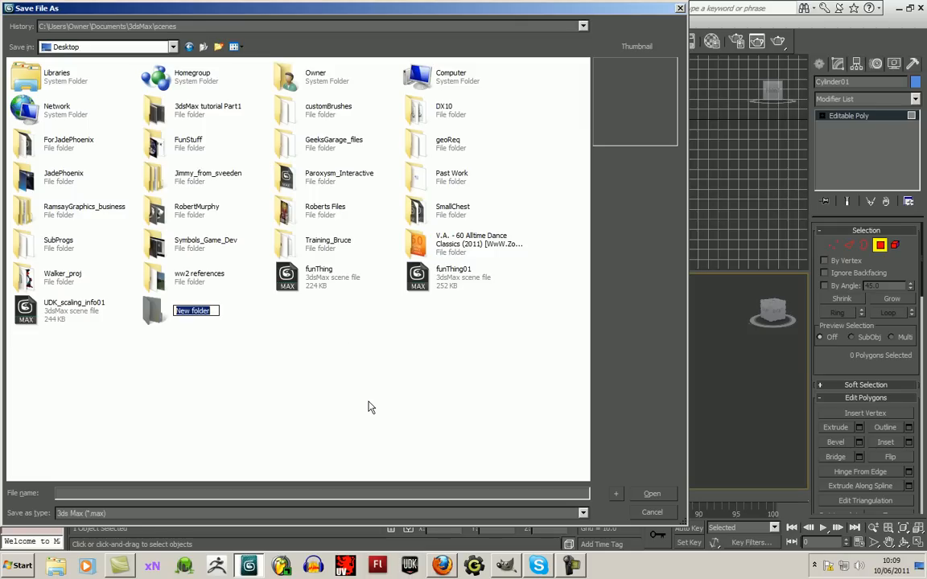
type("Gu")
key("Return")
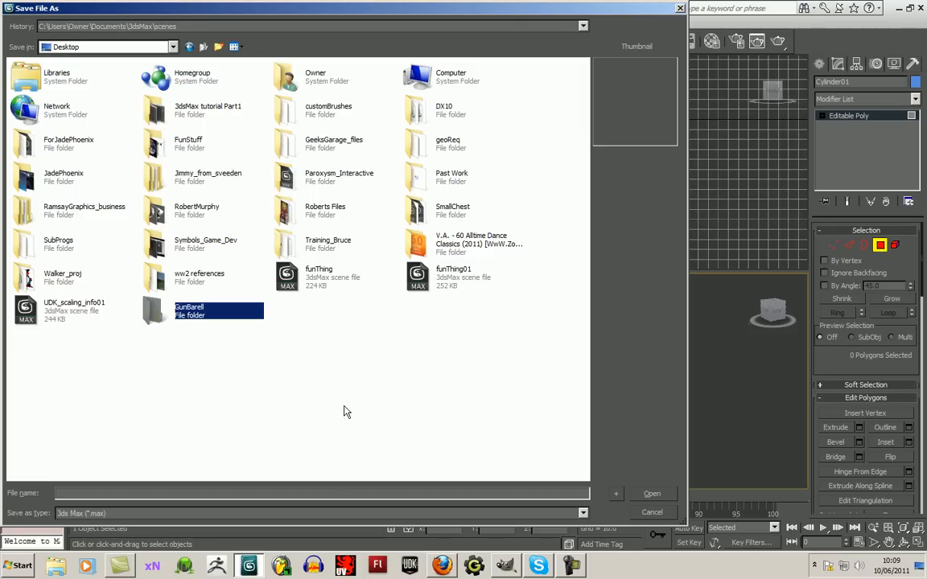
- Save the scene as GunBarrel inside the GunBarell folder
double_click(155, 314)
left_click(133, 491)
type("GunBarrel")
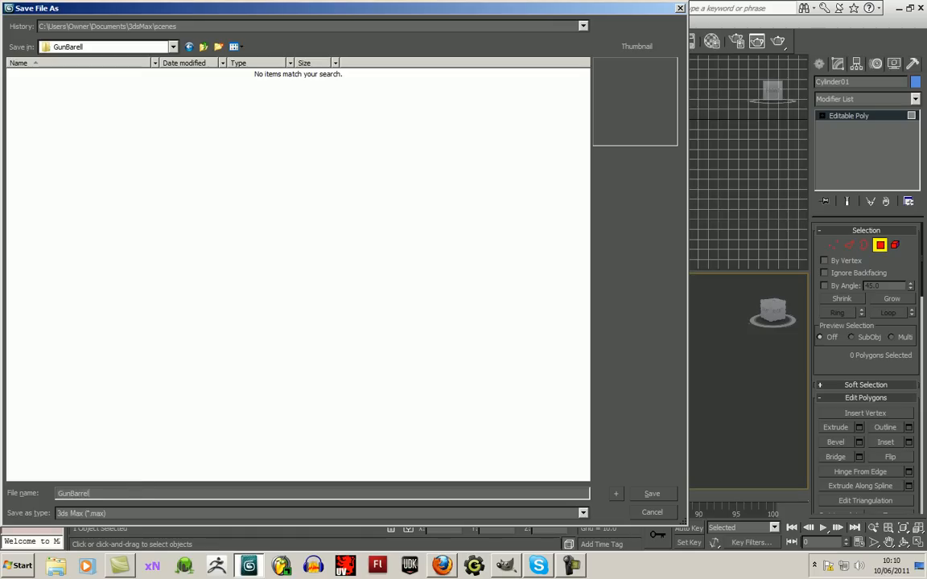
key("Return")
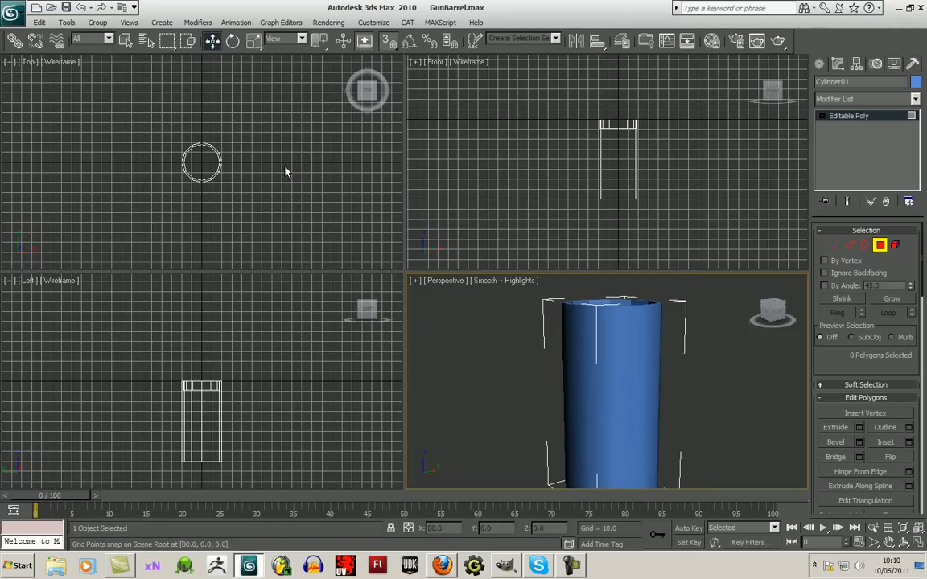
- Hide the hollow cylinder so the scene is empty for new objects
middle_click_drag(286, 172, 292, 175)
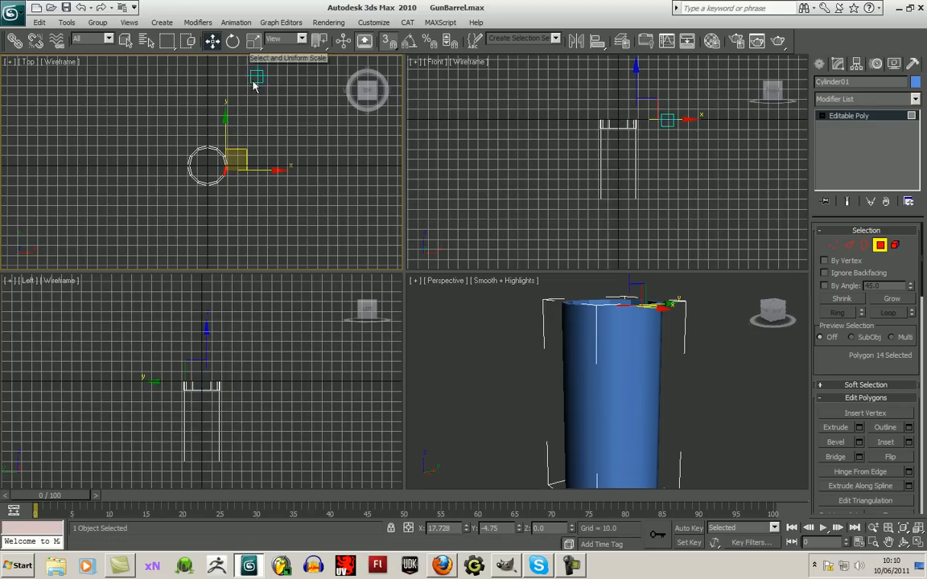
left_click(819, 67)
middle_click_drag(718, 198, 711, 187)
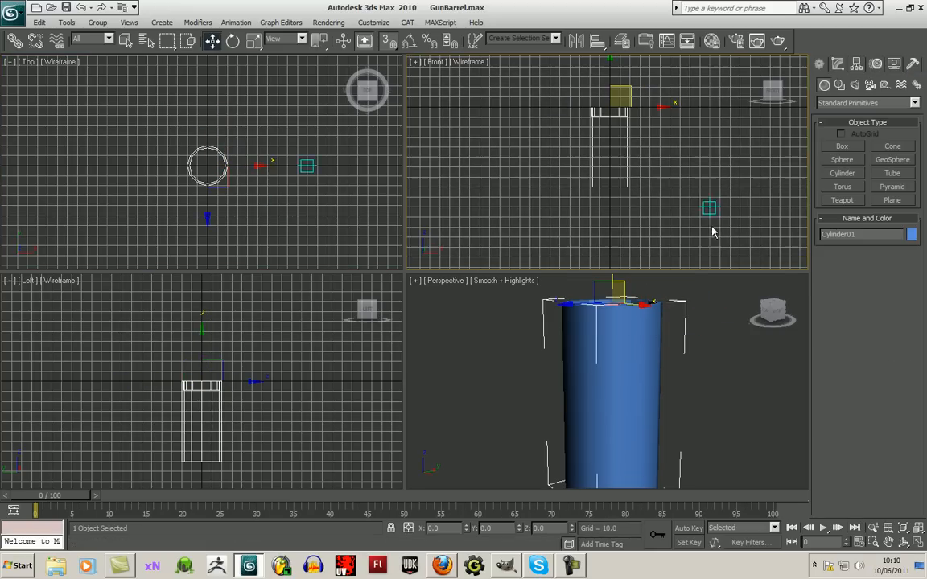
right_click(623, 375)
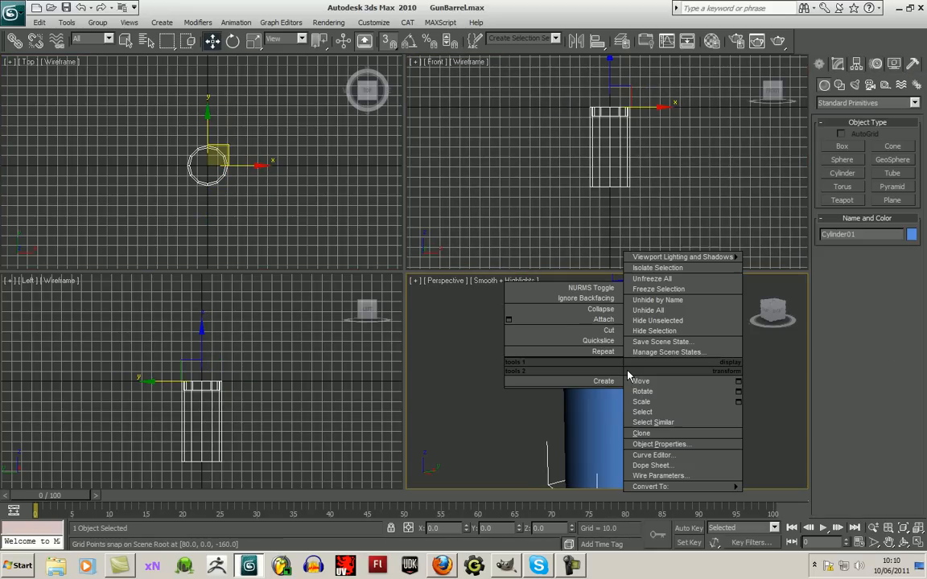
left_click(658, 330)
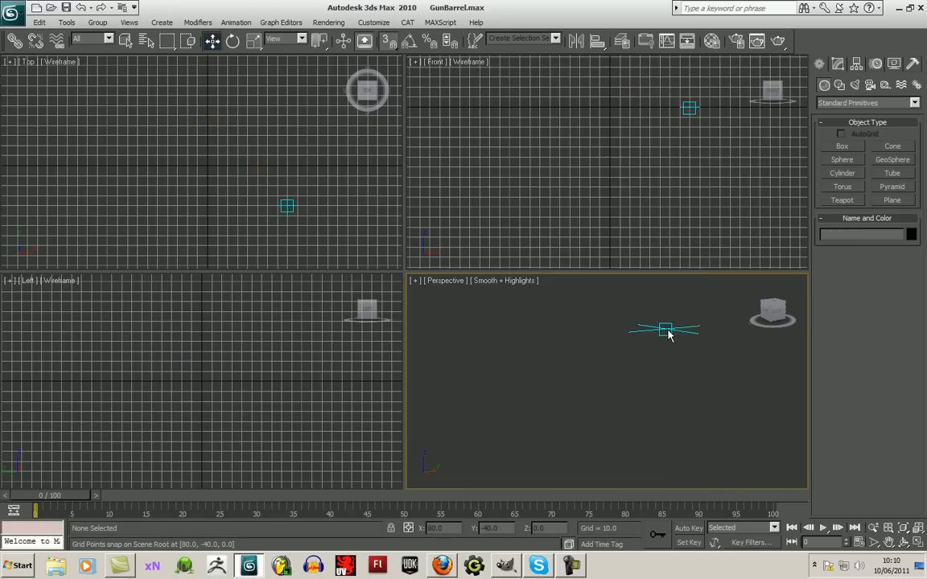
left_click(260, 208)
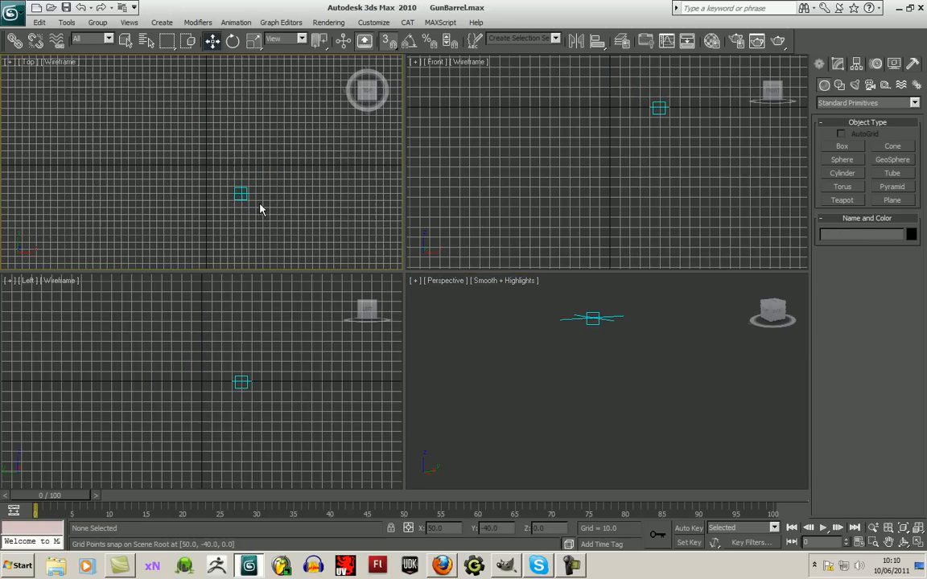
left_click(892, 200)
scroll(172, 145, "up", 1)
middle_click_drag(171, 145, 155, 151)
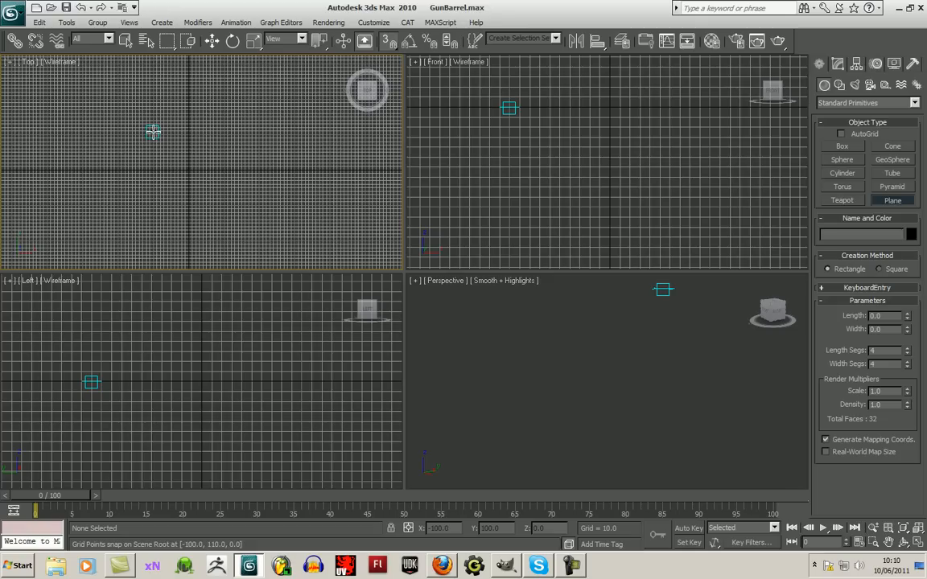
left_click_drag(152, 134, 223, 201)
key("w")
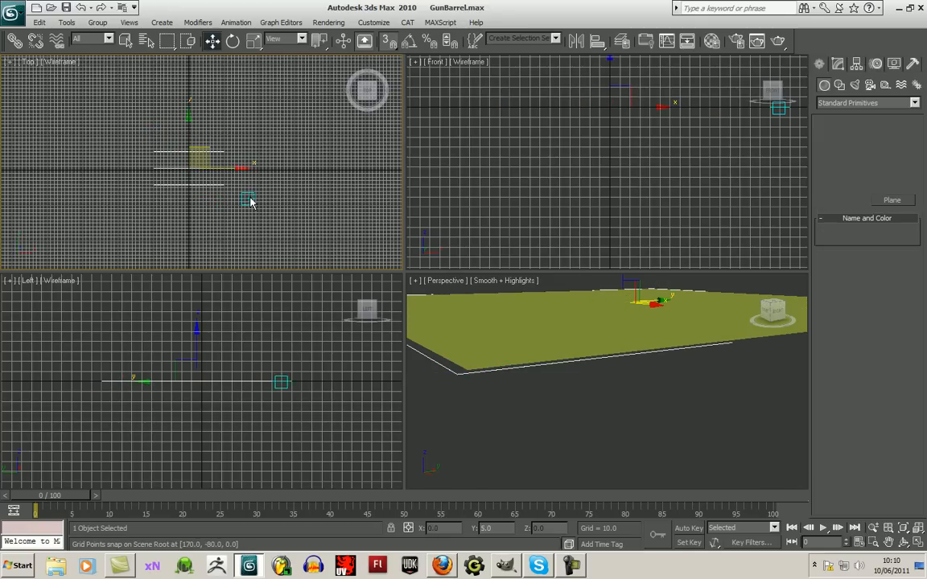
scroll(251, 203, "up", 3)
middle_click_drag(253, 204, 254, 186)
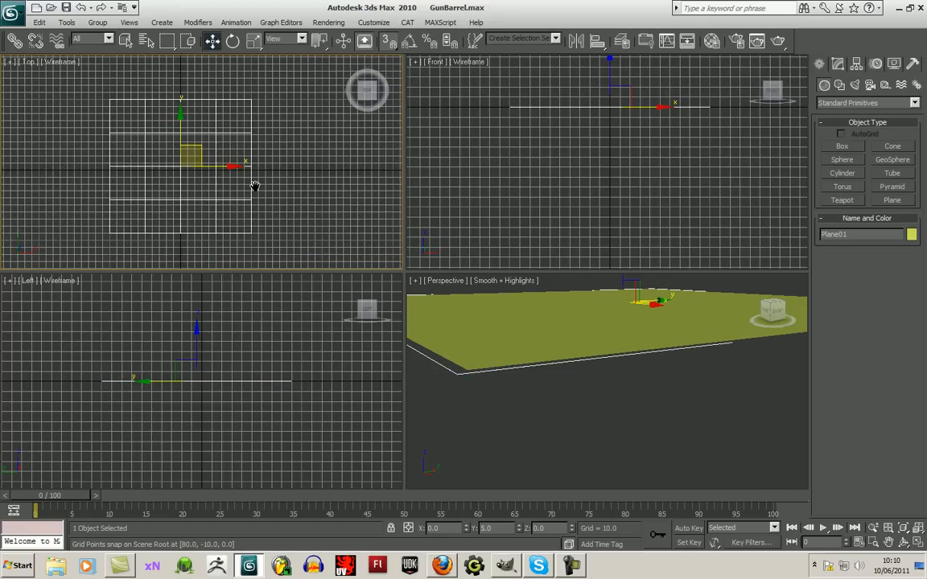
key("Delete")
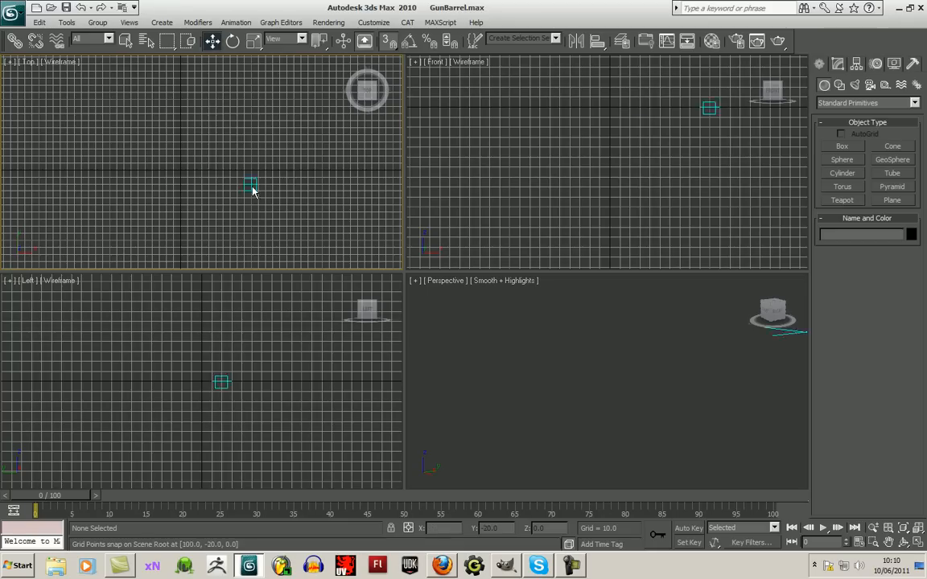
right_click(165, 176)
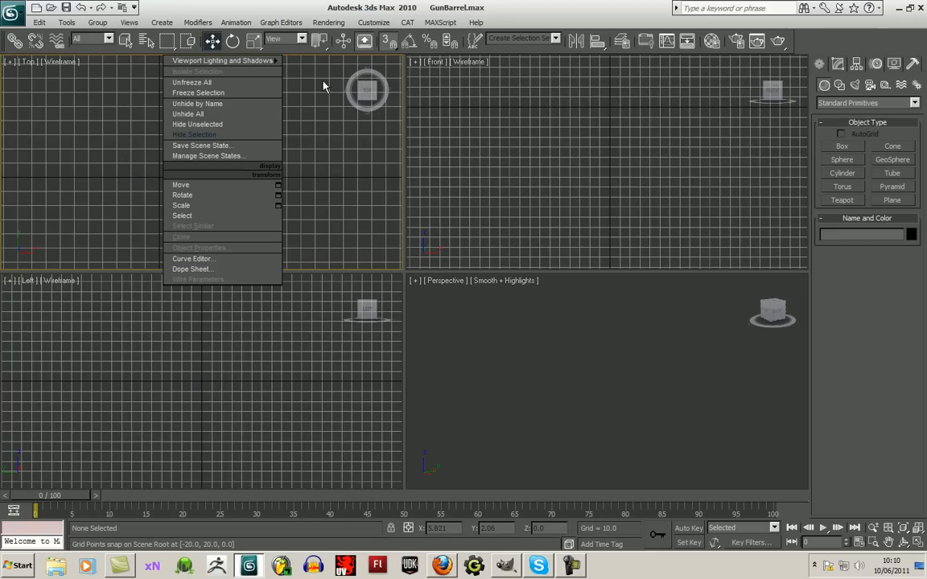
- Create a plane centred on the origin in the Top view with length and width 200 and one segment each way
left_click(892, 200)
left_click_drag(141, 153, 172, 192)
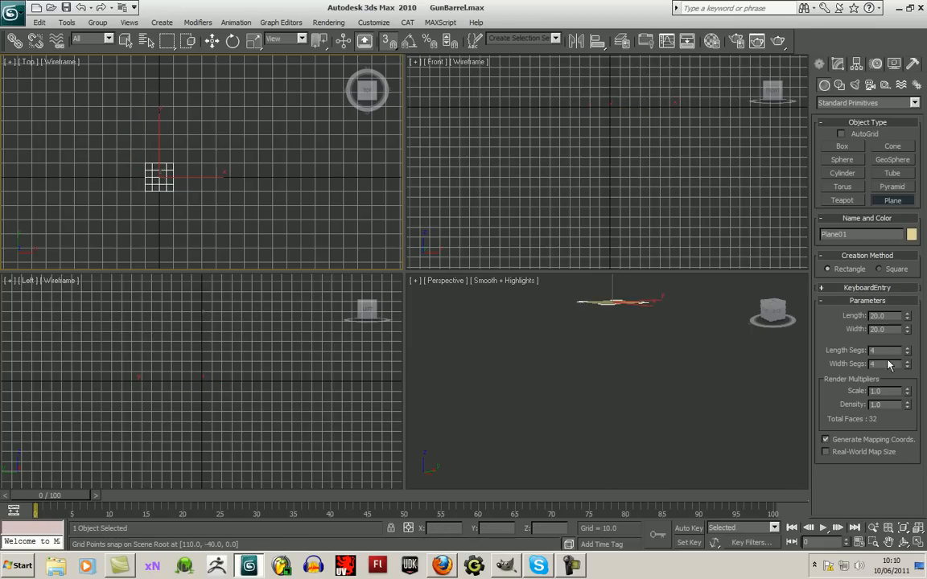
key("Return")
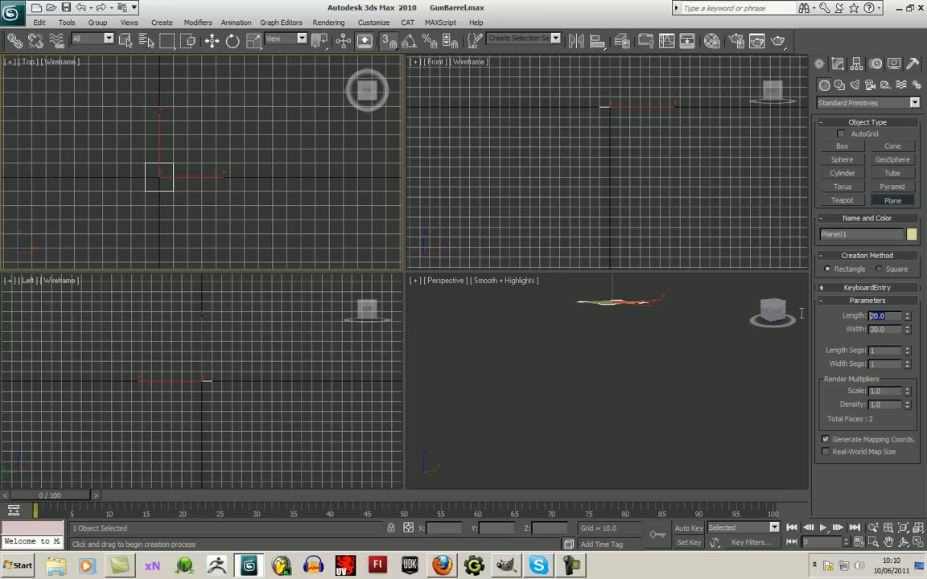
type("200")
key("Tab")
type("200")
key("Return")
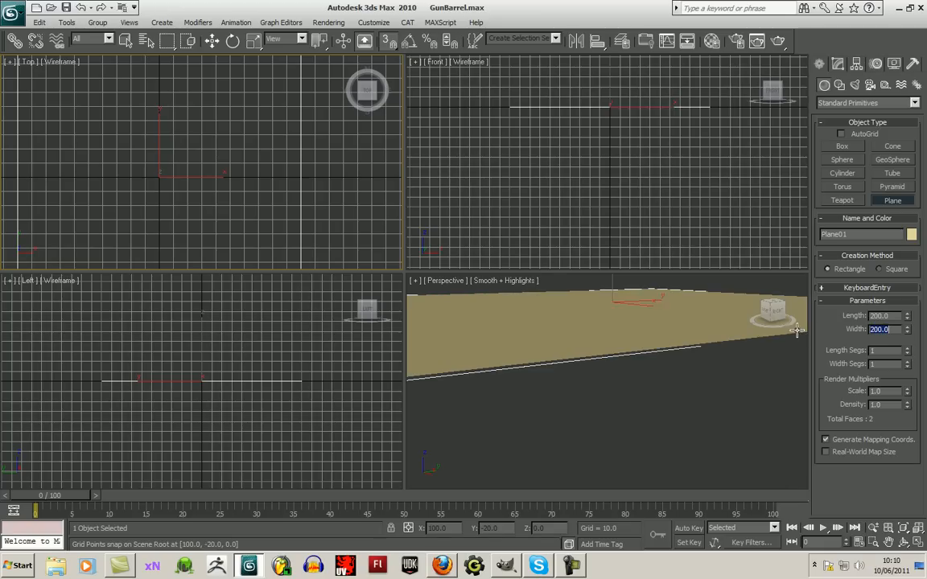
- Enlarge the Top viewport, shade it with Smooth + Highlights and colour the plane white
scroll(266, 169, "down", 3)
scroll(269, 174, "up", 2)
middle_click_drag(269, 174, 293, 168)
left_click_drag(410, 271, 475, 362)
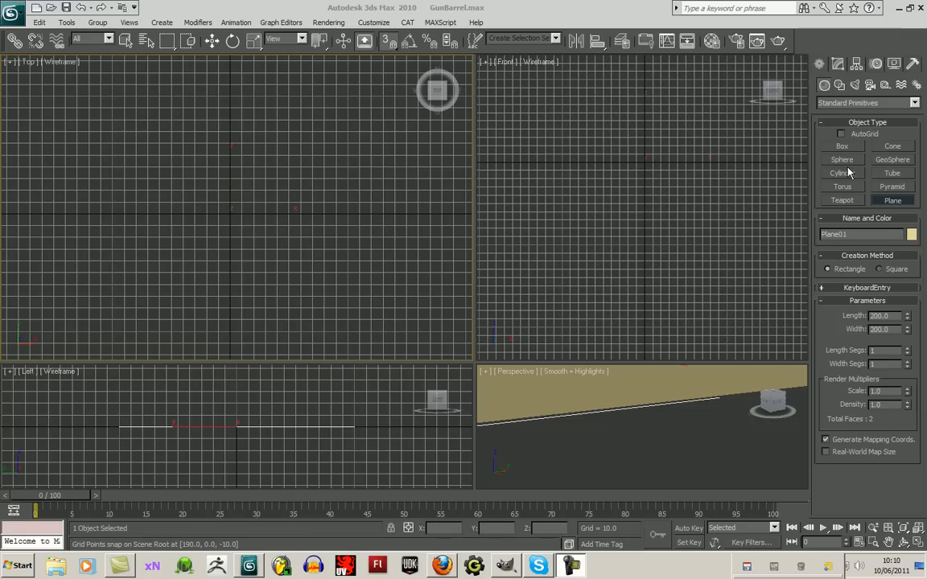
left_click(61, 62)
left_click(81, 75)
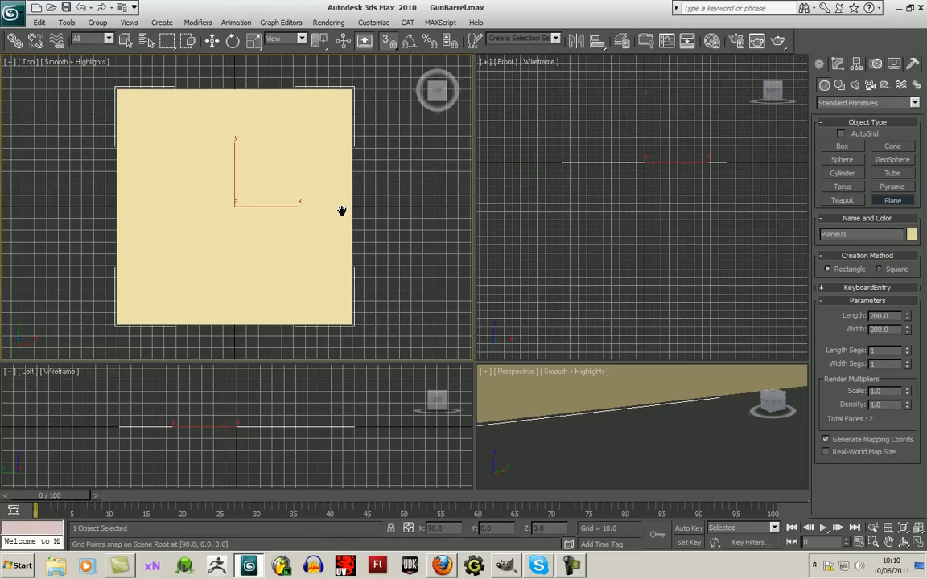
left_click(911, 235)
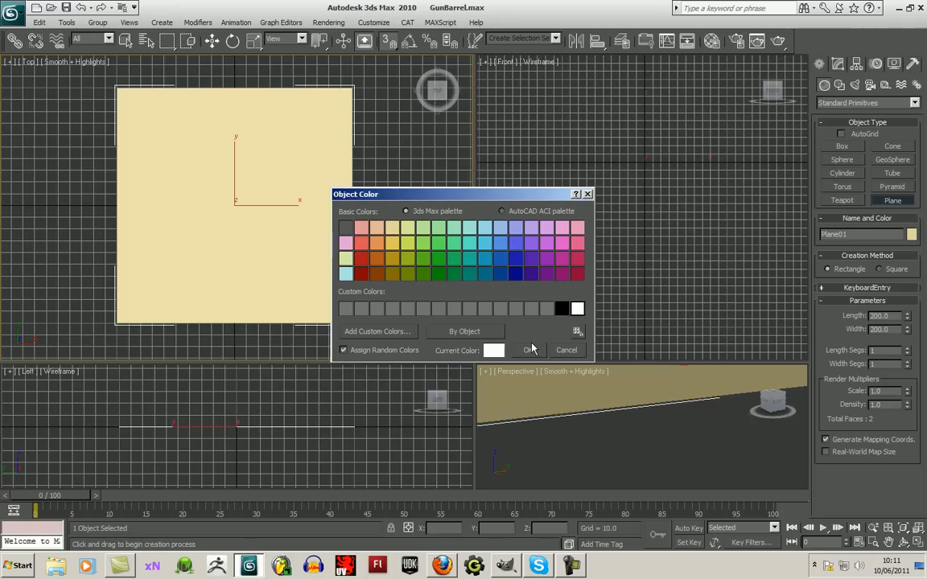
left_click(531, 350)
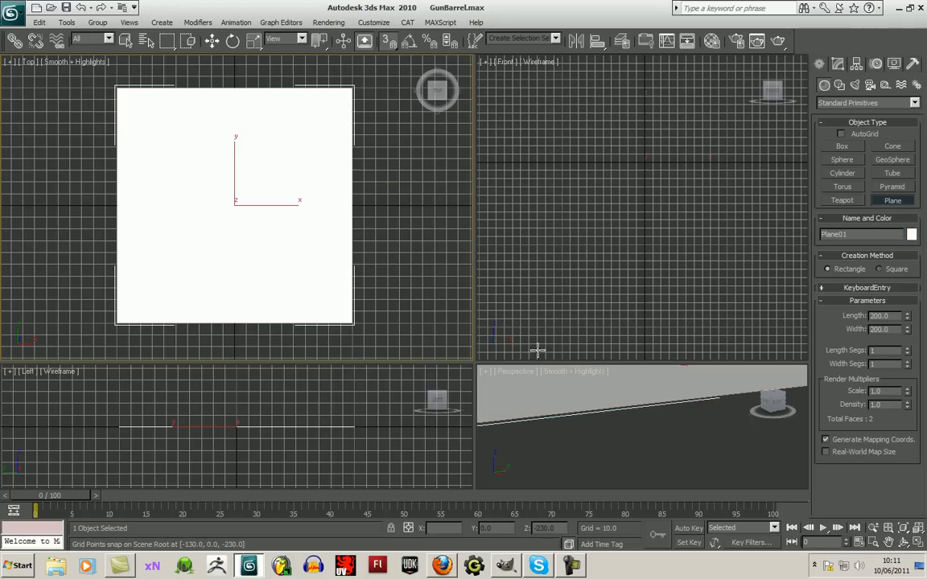
- Create a cylinder with radius 10 and height 10 at the plane's centre and colour it black
left_click(843, 173)
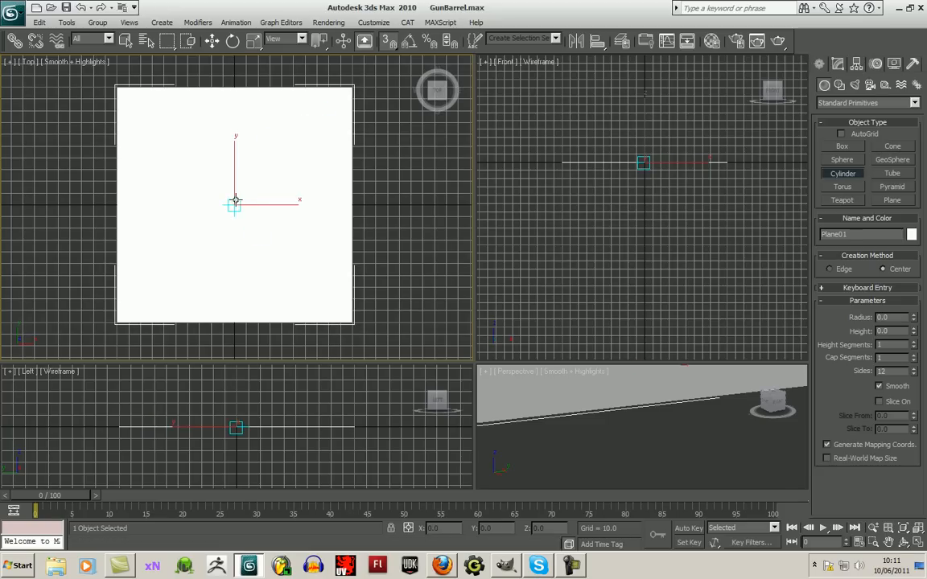
left_click_drag(235, 202, 239, 211)
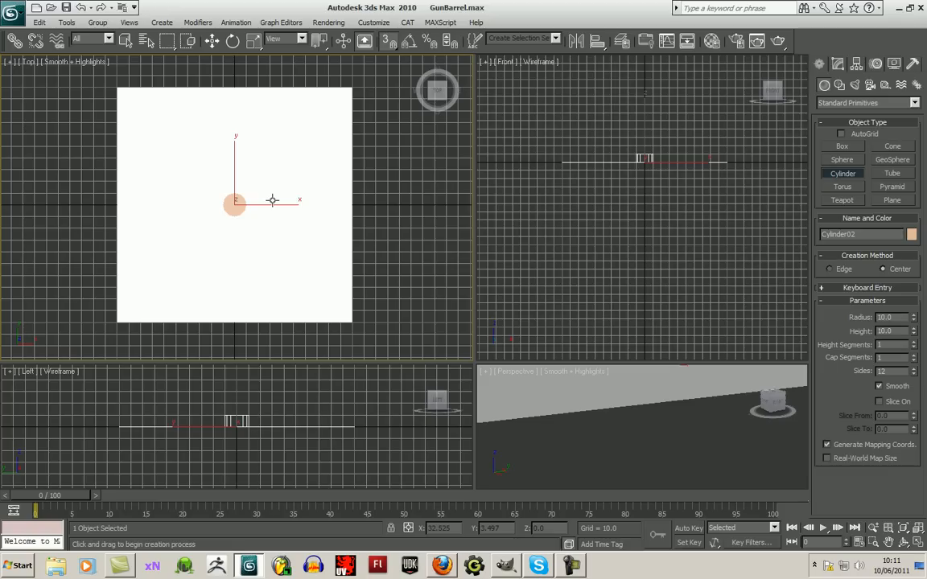
left_click(211, 41)
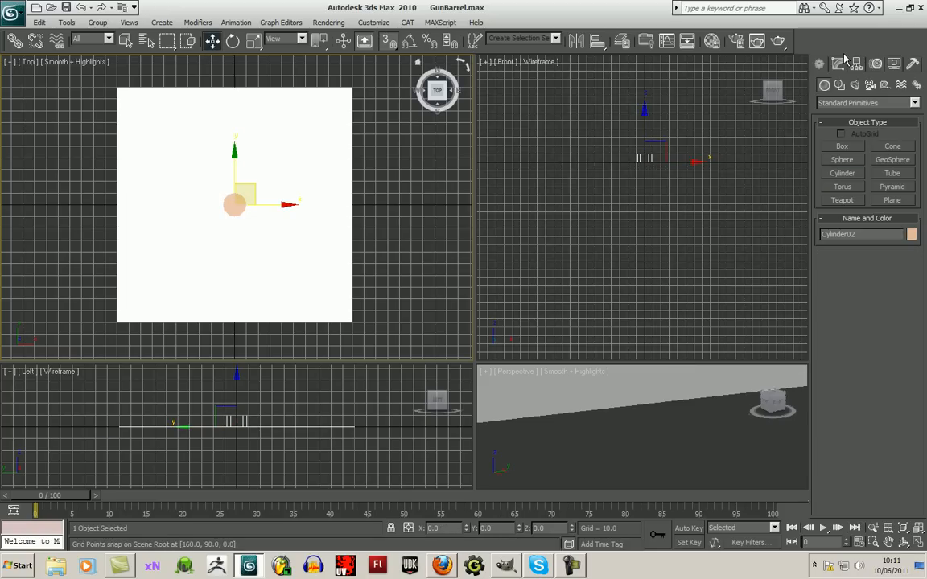
left_click(911, 234)
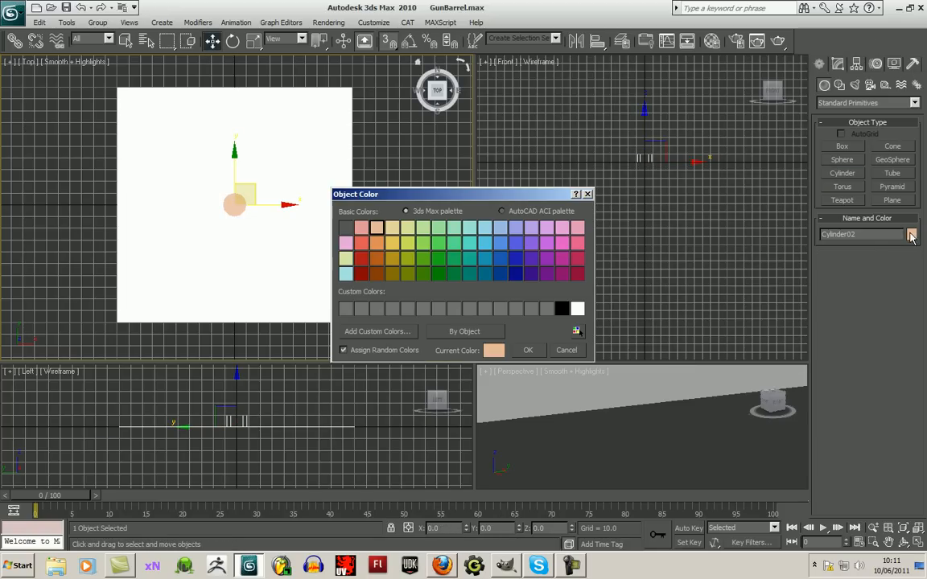
left_click(528, 350)
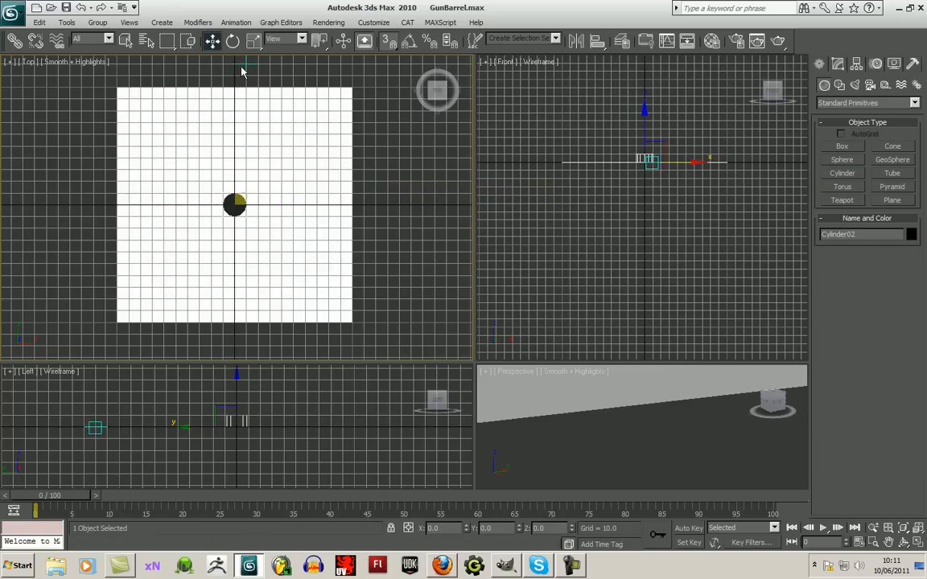
- Copy the black cylinder along Y to about 60 units above and 60 units below the plane's centre
left_click_drag(238, 173, 234, 98)
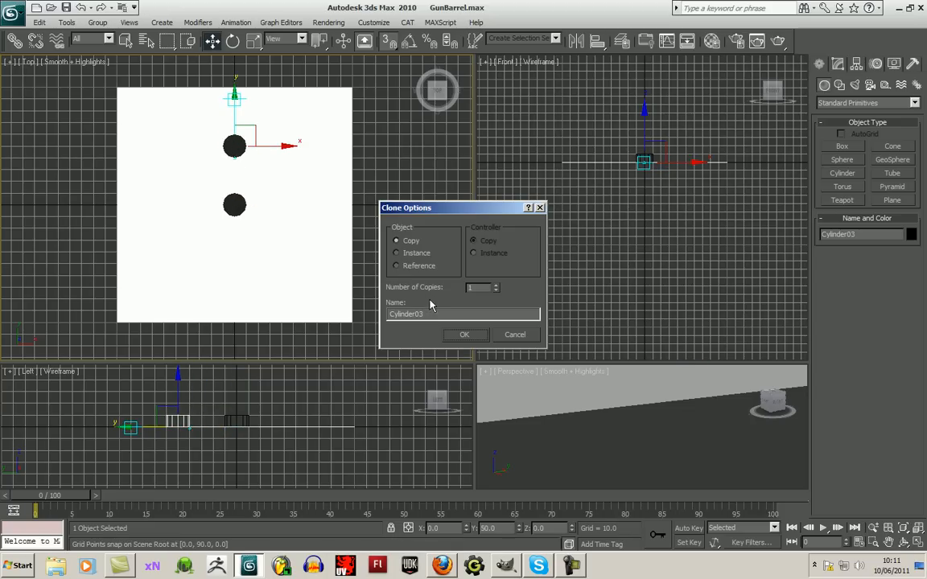
left_click(472, 334)
mouse_move(236, 97)
left_mouse_down("shift")
mouse_move(234, 245)
mouse_move(234, 206)
mouse_move(233, 227)
left_mouse_up("shift")
left_click(465, 334)
left_click(516, 335)
left_click(234, 148)
left_click_drag(234, 146, 232, 87)
- Copy the centre cylinder diagonally to the upper right, lower right and lower left, about 30 units away in X and Y
left_click(241, 204)
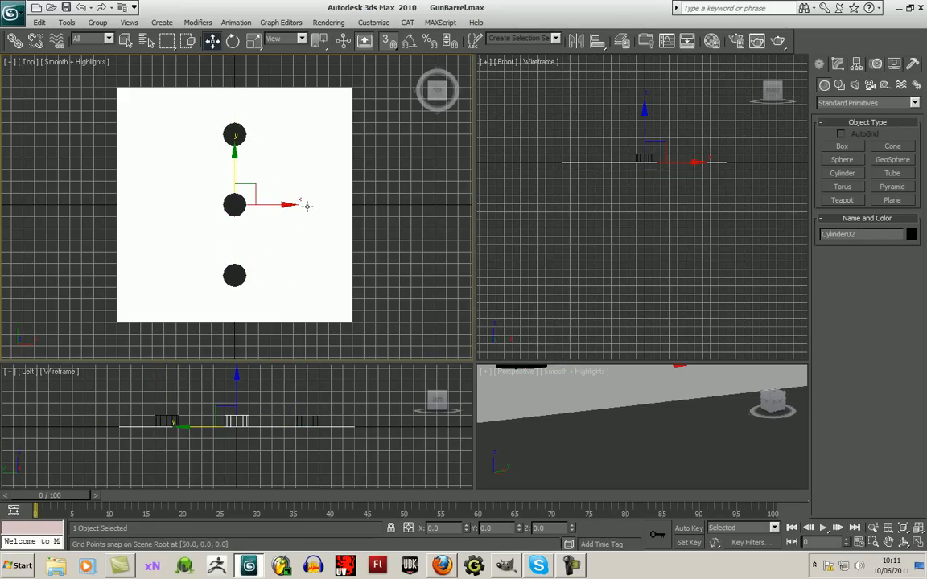
mouse_move(258, 190)
left_mouse_down("shift")
mouse_move(291, 174)
mouse_move(295, 154)
mouse_move(283, 223)
mouse_move(283, 212)
mouse_move(272, 230)
mouse_move(220, 234)
mouse_move(202, 184)
left_mouse_up("shift")
left_click(461, 335)
left_click(465, 334)
left_click(464, 334)
left_click(515, 336)
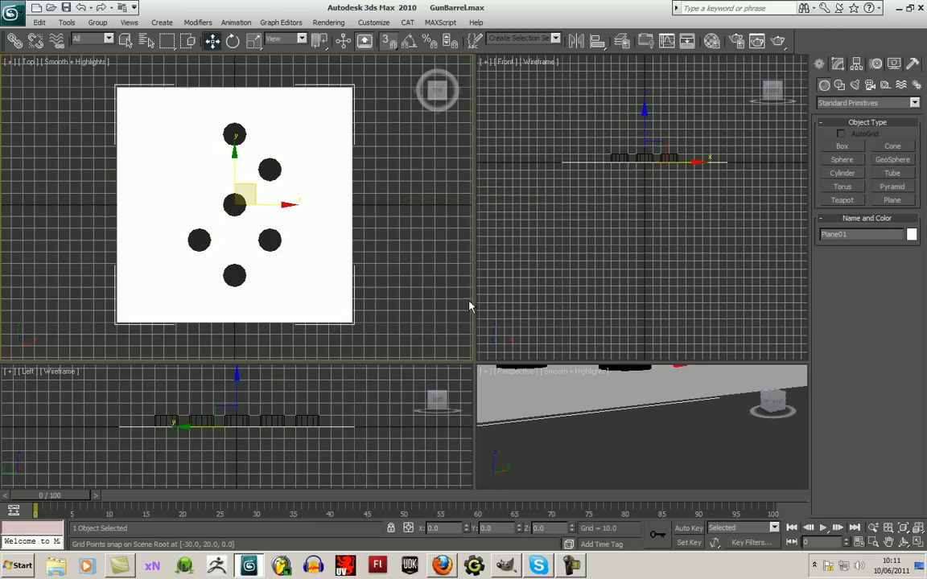
- Freeze the white plane and copy the centre cylinder about 30 units diagonally to the upper left
right_click(143, 161)
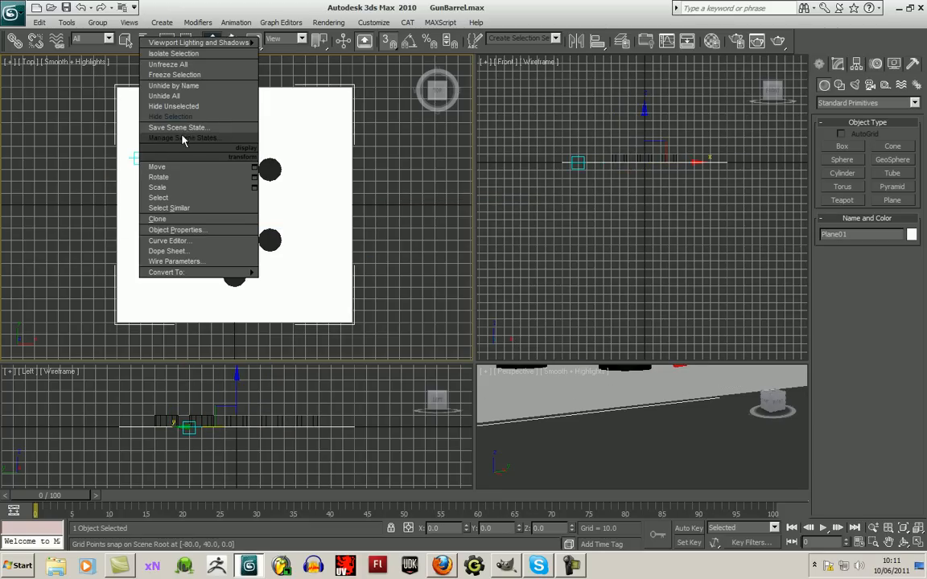
left_click(183, 75)
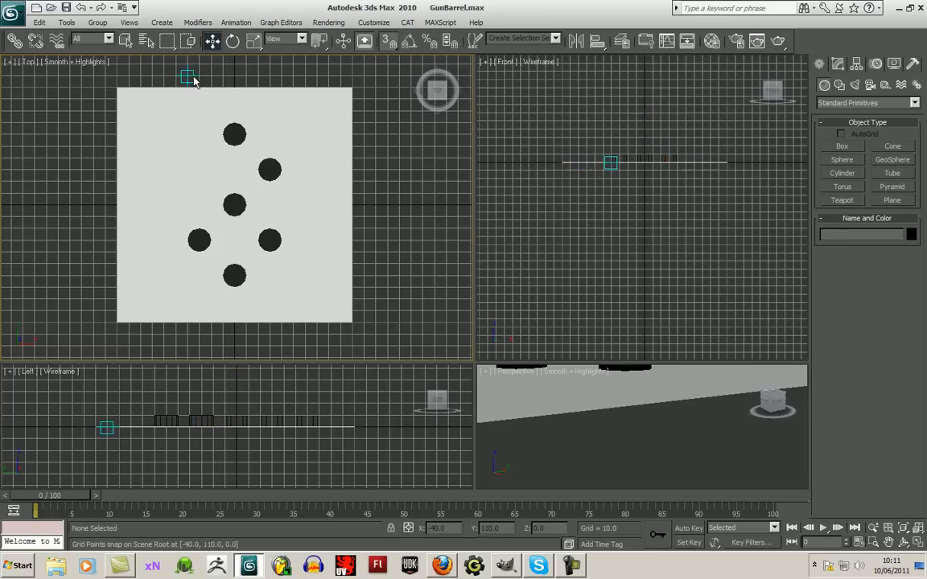
left_click(236, 204)
mouse_move(248, 185)
left_mouse_down("shift")
mouse_move(194, 155)
mouse_move(216, 144)
left_mouse_up("shift")
left_click(465, 333)
- Copy the middle column of three cylinders along X to about 60 units right and 70 units left of the centre
left_click(233, 273)
left_click(234, 203, "ctrl")
left_click(229, 133, "ctrl")
mouse_move(285, 203)
left_mouse_down()
mouse_move(360, 204)
mouse_move(207, 203)
left_mouse_up()
left_click(465, 335)
left_click(463, 334)
- Copy the upper-right and lower-right diagonal cylinders about 60 units along X, onto the plane's right edge
left_click(268, 168)
left_click_drag(292, 161, 363, 163, "shift")
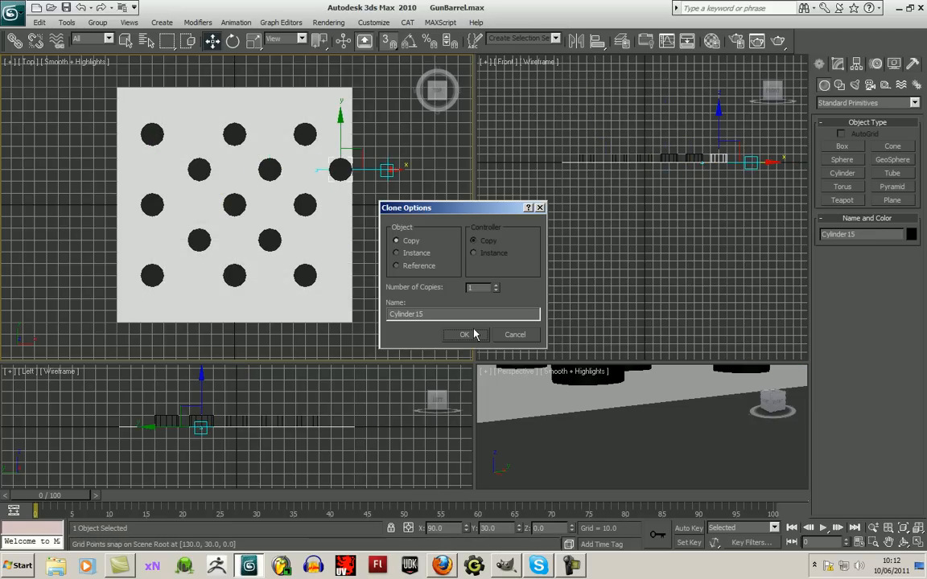
left_click(464, 334)
left_click(270, 240)
left_click_drag(322, 241, 385, 243, "shift")
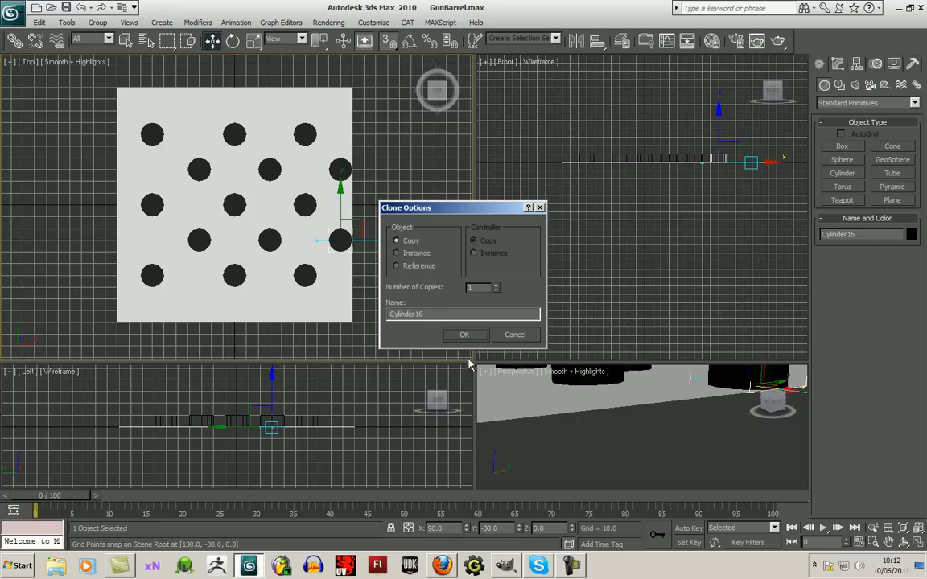
left_click(464, 335)
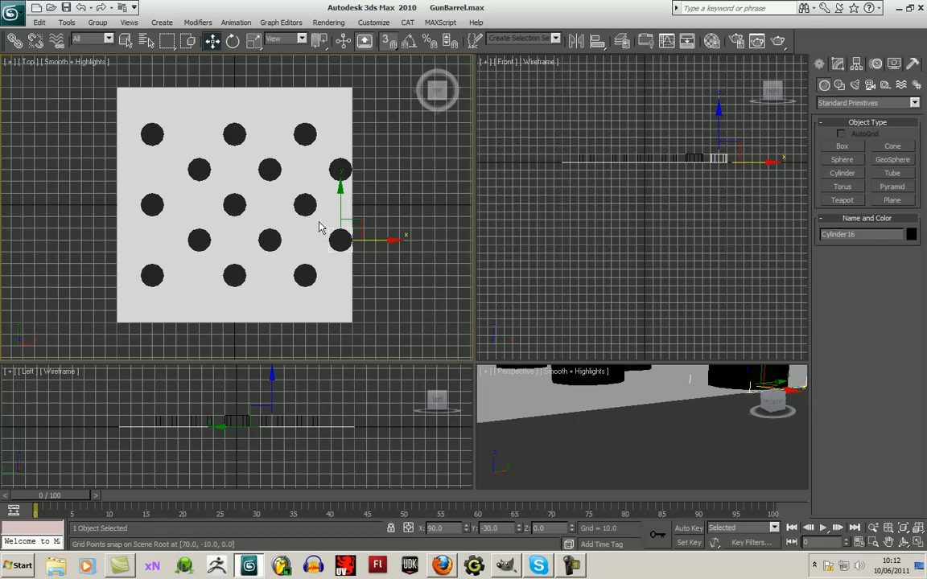
- Move the left column of three cylinders 10 units to the right along X to even out the spacing
middle_click_drag(139, 83, 140, 85)
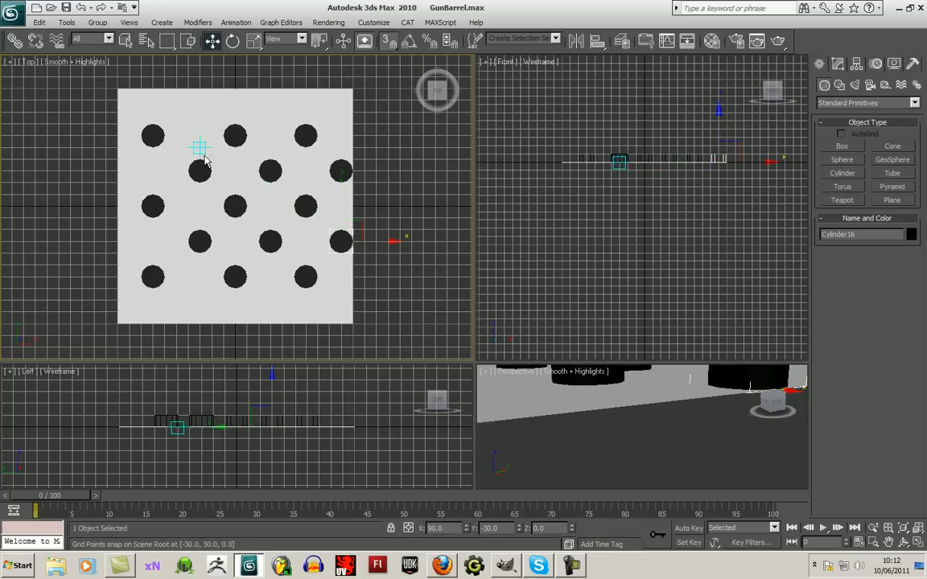
left_click(169, 89)
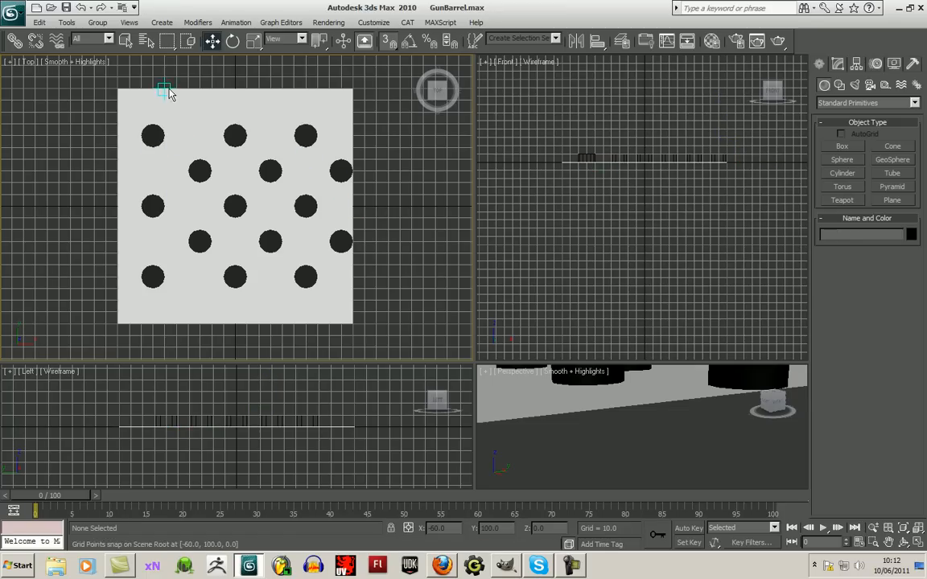
left_click(157, 137)
left_click(152, 207, "ctrl")
left_click(152, 276, "ctrl")
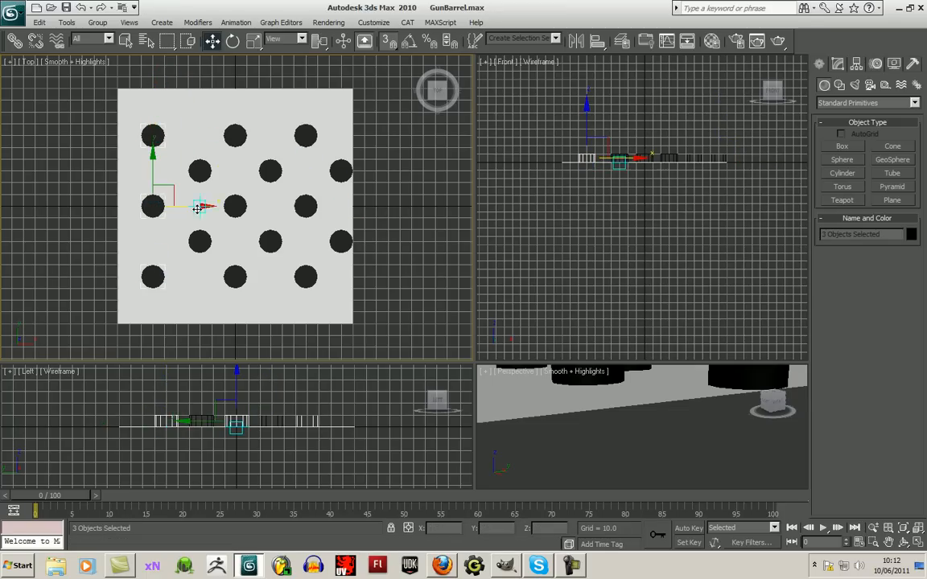
left_click_drag(204, 206, 214, 204)
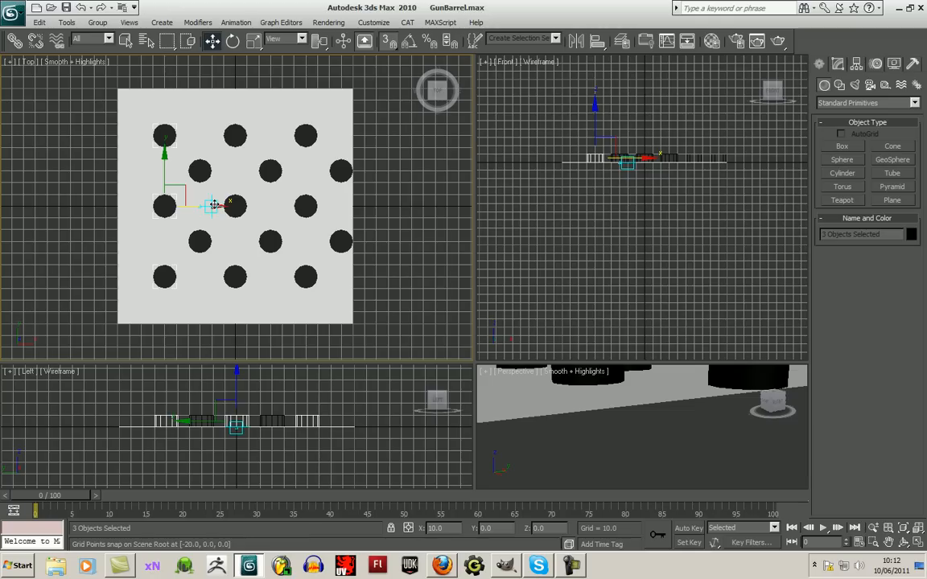
left_click(387, 215)
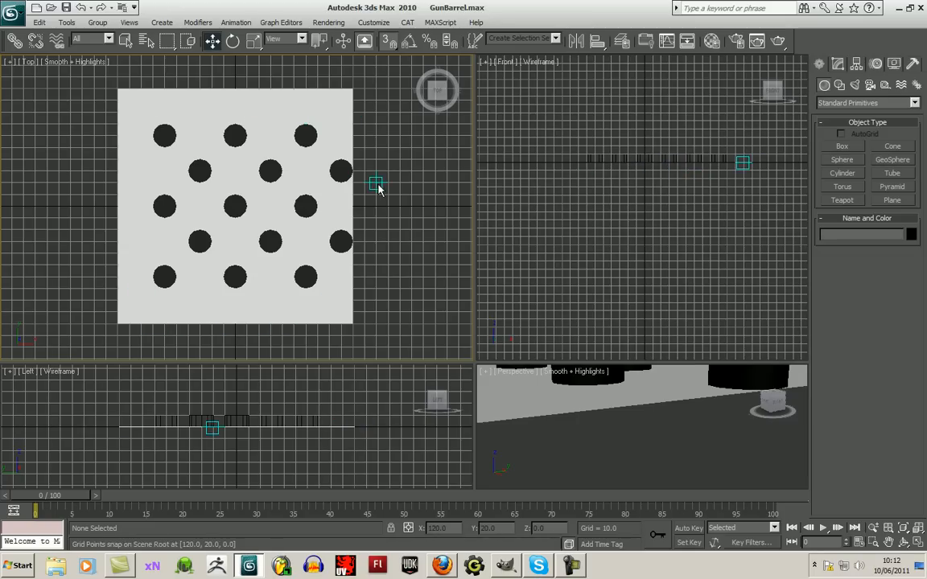
- Turn on safe frames for the Top viewport
middle_click_drag(376, 182, 372, 181)
scroll(372, 181, "down", 2)
scroll(372, 180, "up", 4)
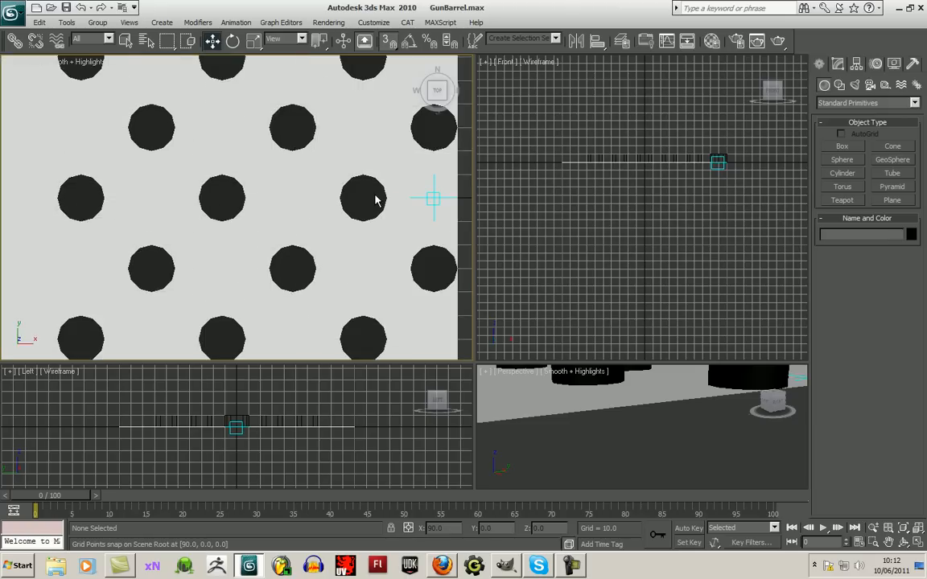
scroll(373, 195, "down", 2)
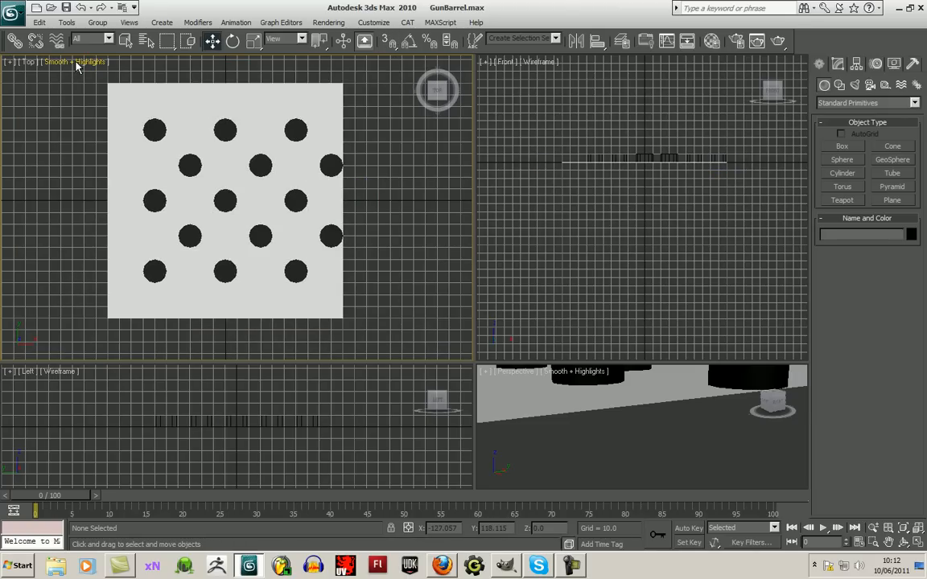
left_click(76, 63)
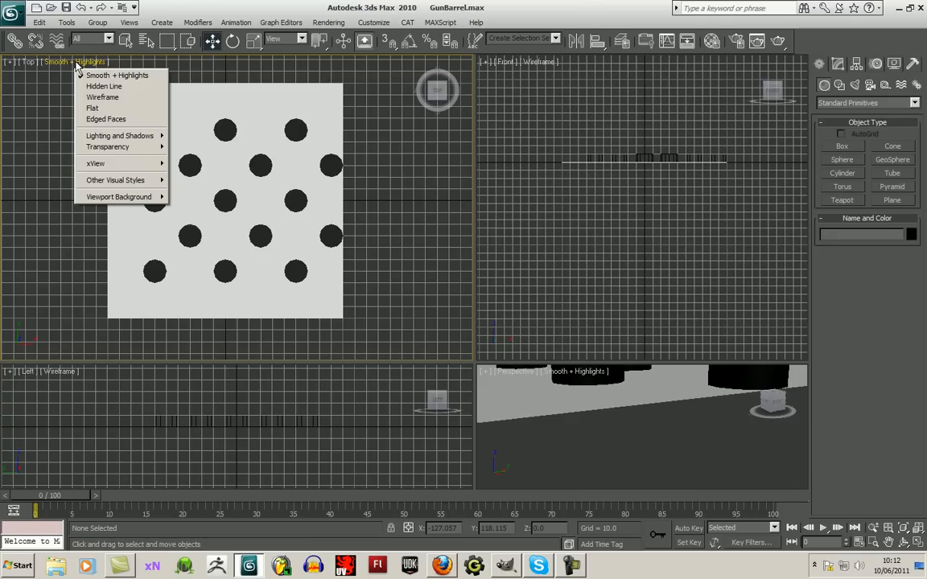
left_click(29, 62)
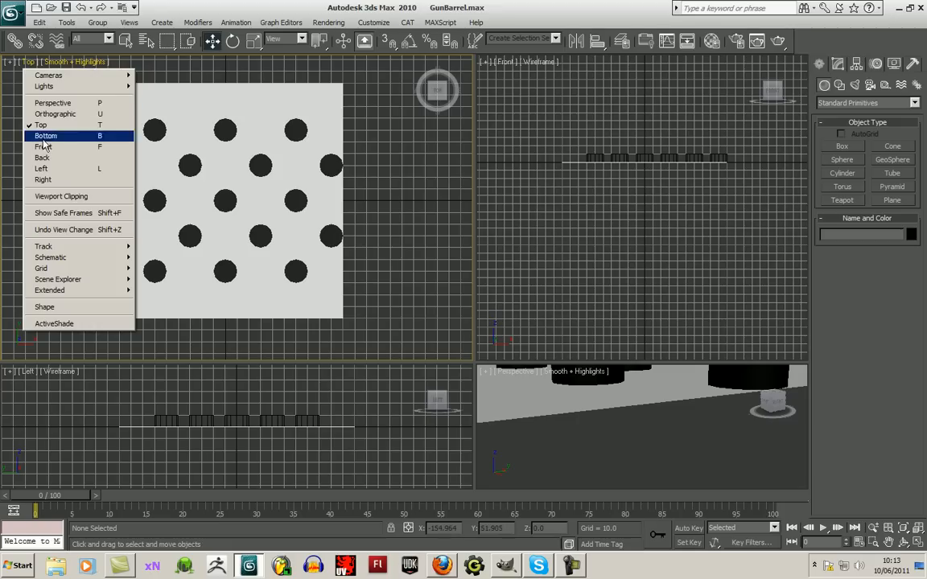
left_click(68, 214)
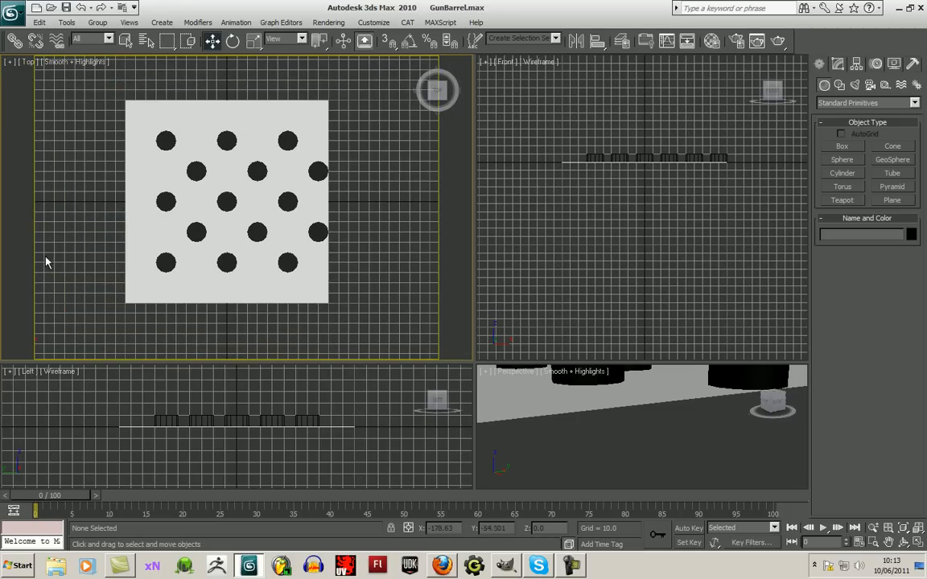
- Set the render output size to a width of 256 and a height of 256
left_click(736, 41)
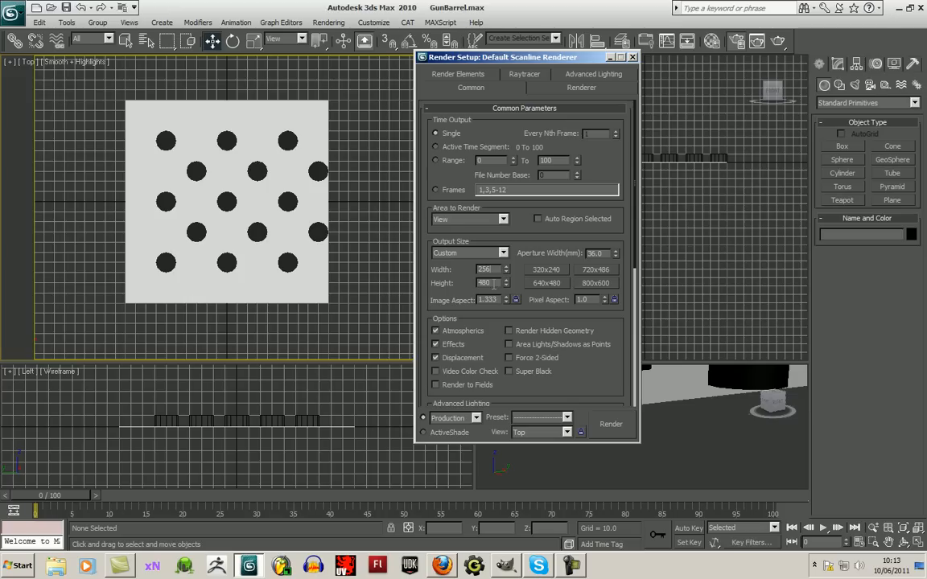
double_click(485, 282)
type("256")
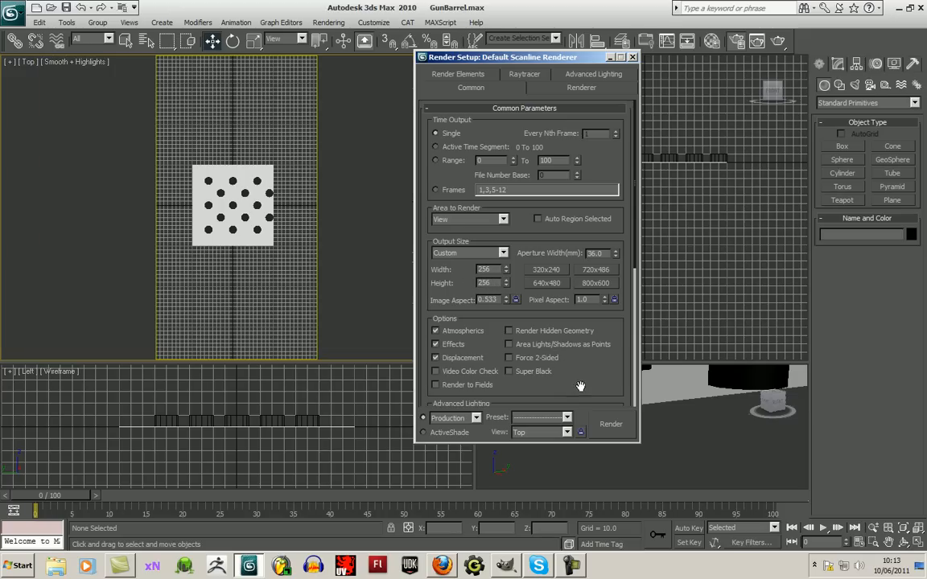
left_click(632, 58)
- Try to frame the white plane exactly within the Top viewport's safe frame
mouse_move(287, 212)
middle_mouse_down()
mouse_move(305, 182)
mouse_move(296, 222)
middle_mouse_up()
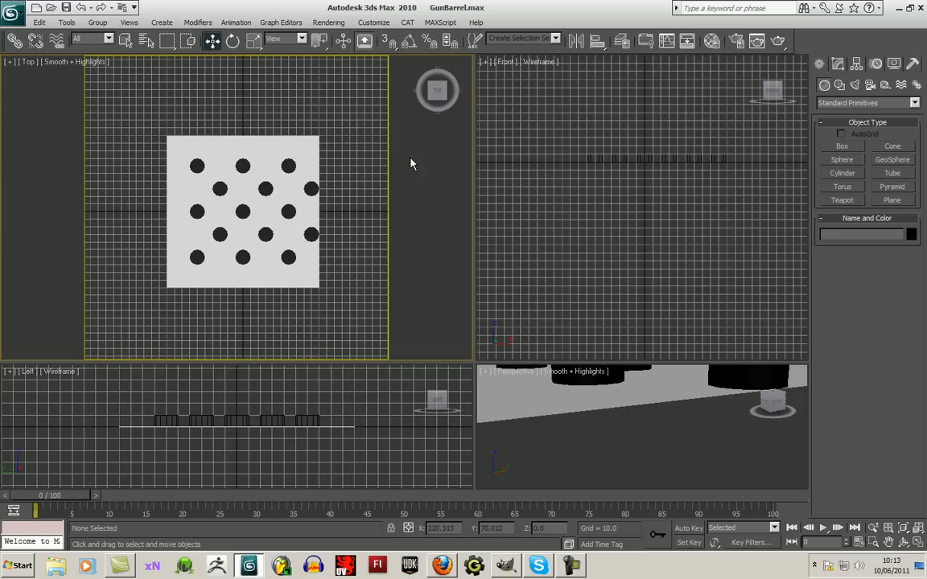
left_click(918, 527)
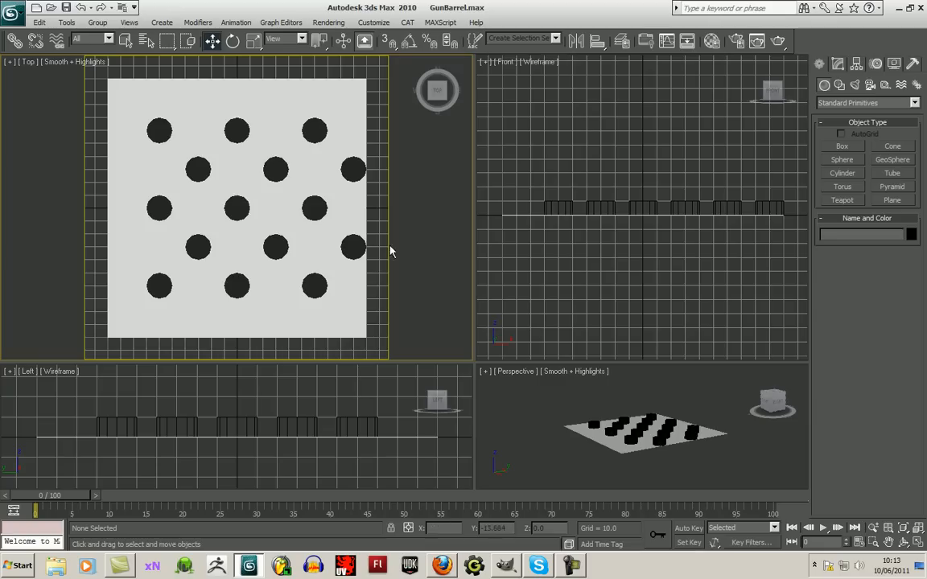
left_click(873, 528)
left_click_drag(302, 254, 305, 245)
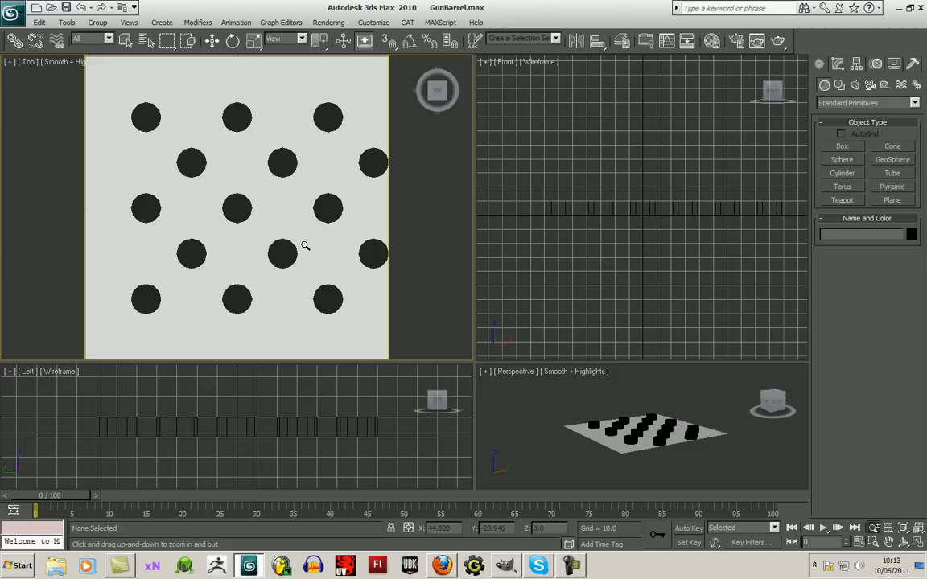
left_click_drag(305, 246, 305, 244)
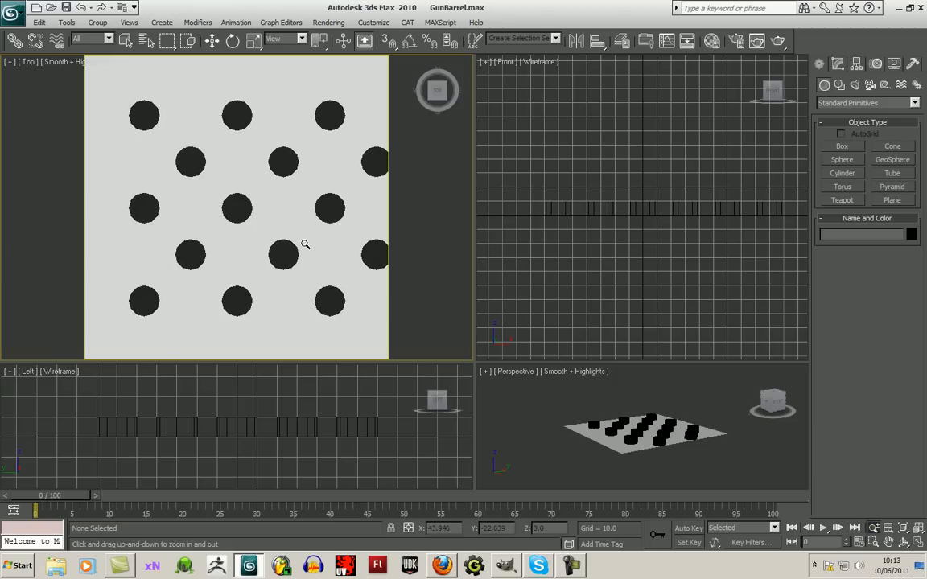
left_click(888, 542)
left_click_drag(336, 309, 332, 308)
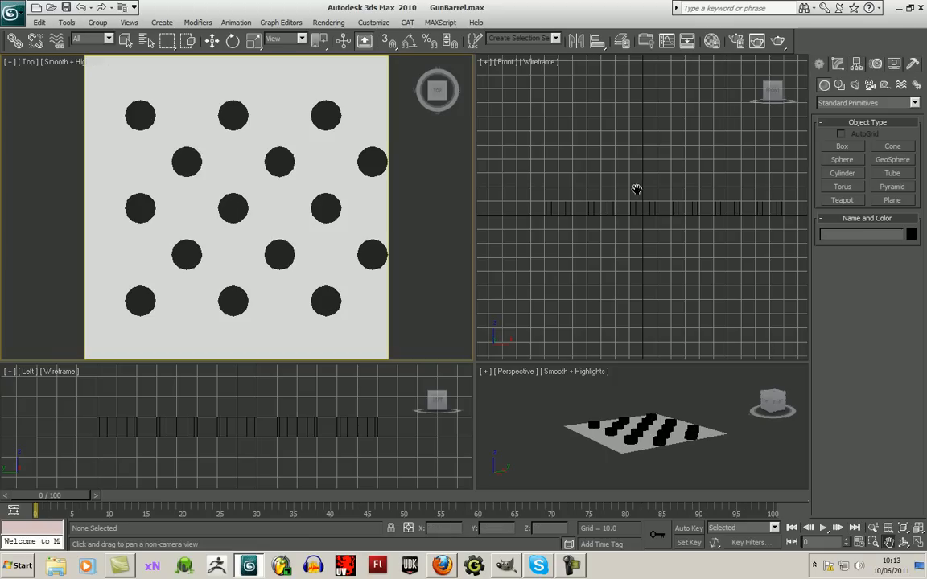
left_click_drag(277, 238, 258, 239)
- Unfreeze all objects so the white plane can be edited again
left_click(211, 41)
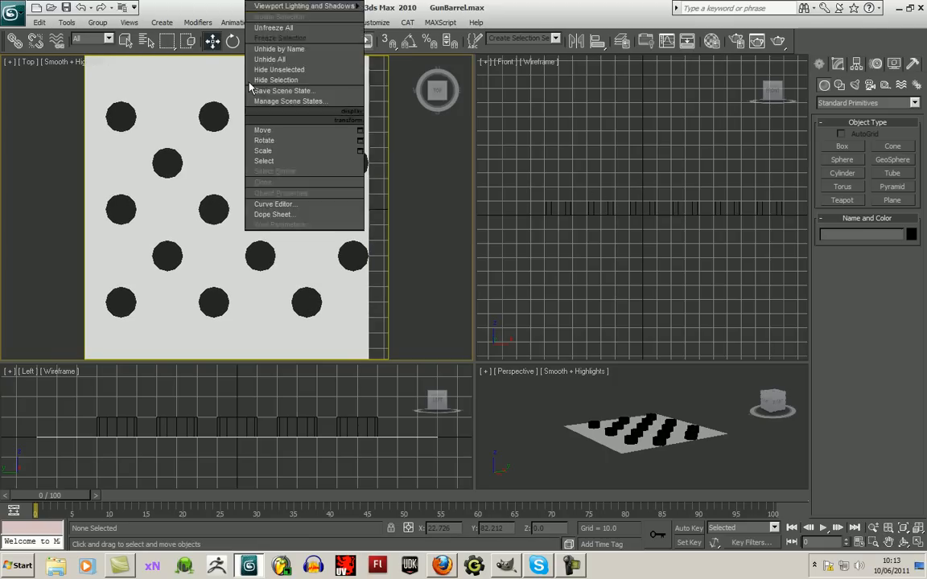
right_click(259, 114)
left_click(260, 91)
right_click(270, 121)
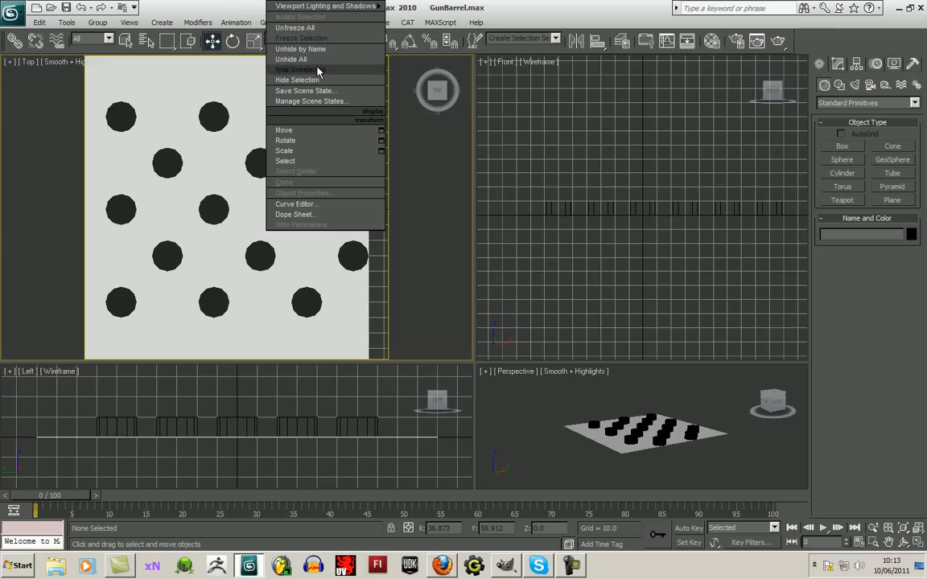
left_click(293, 28)
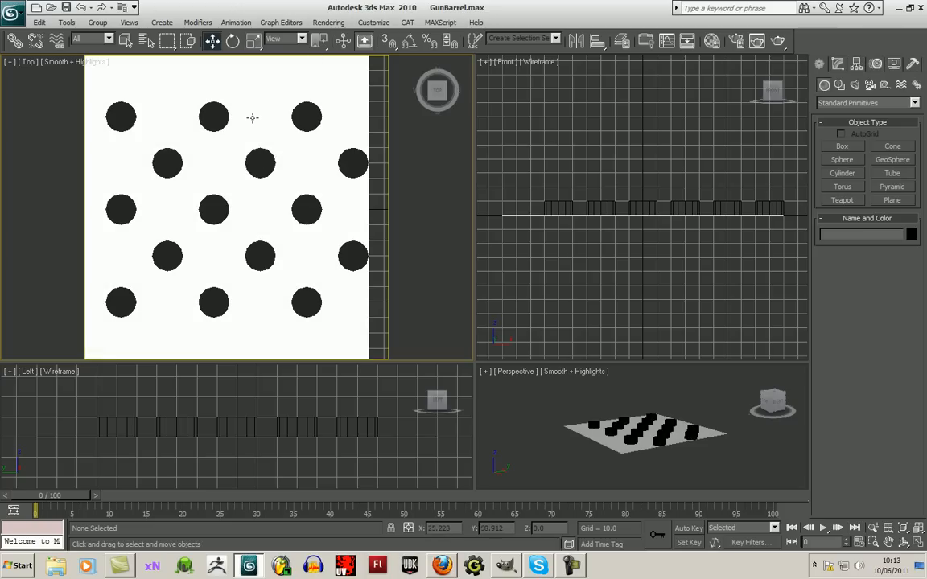
- Move the white plane 10 units to the right along X, using grid snapping
scroll(258, 133, "down", 3)
scroll(253, 157, "up", 1)
left_click(252, 157)
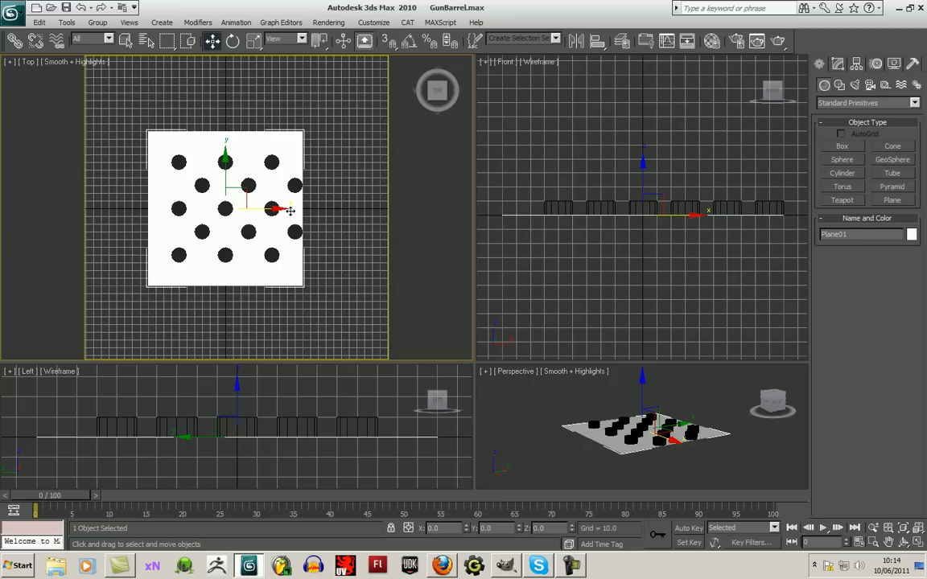
left_click(390, 42)
left_click_drag(278, 209, 287, 209)
scroll(346, 234, "up", 2)
scroll(347, 235, "up", 2)
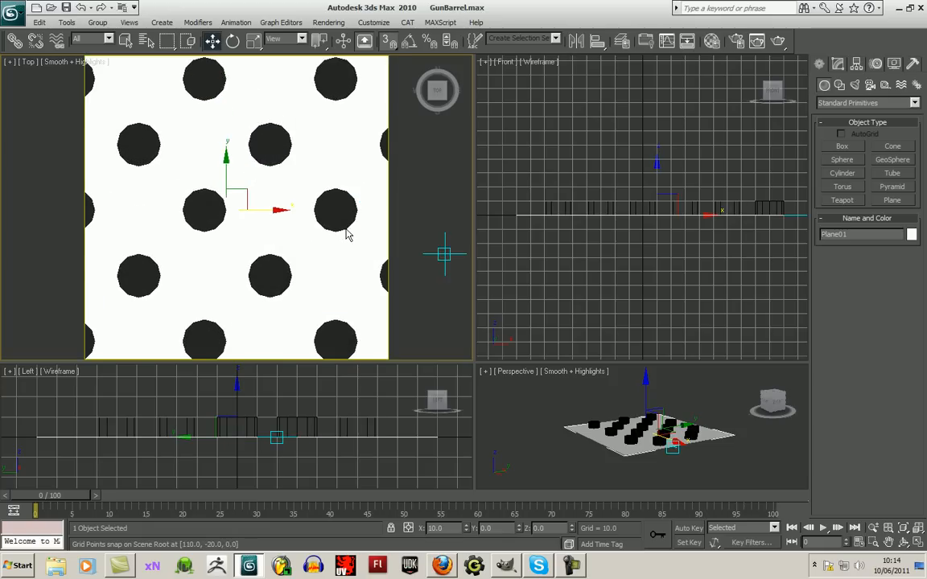
scroll(347, 234, "down", 1)
- Turn off snapping and frame the whole white plane within the Top viewport's safe frame
left_click(918, 529)
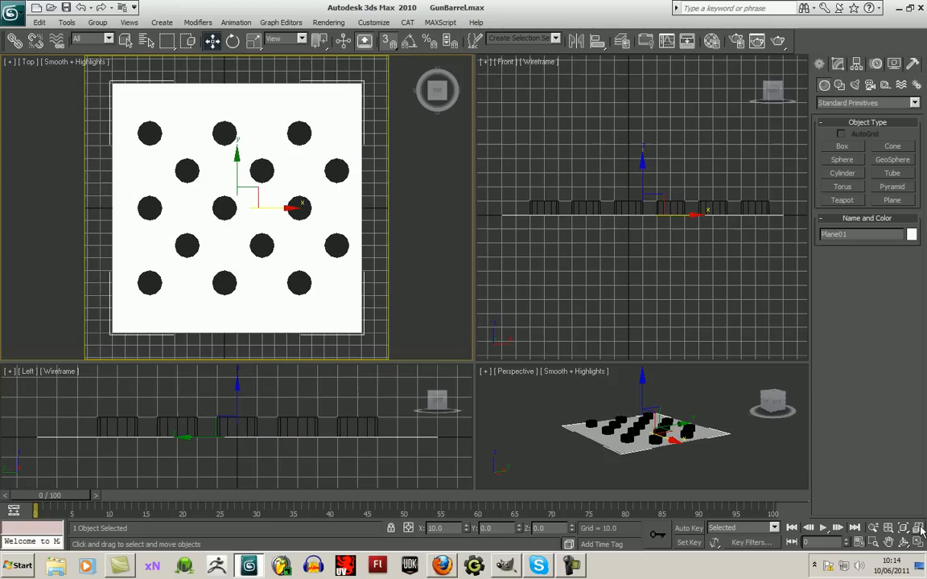
left_click(387, 45)
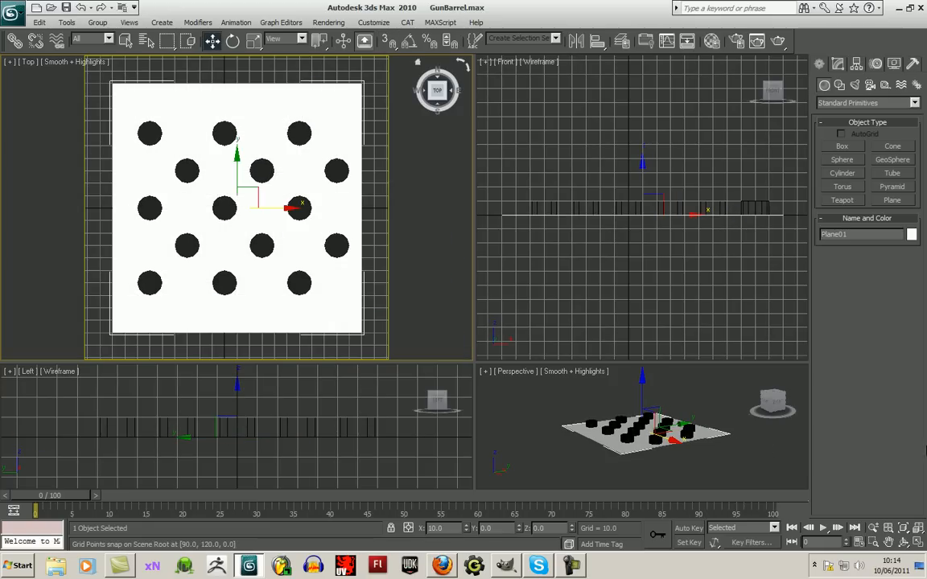
left_click(874, 529)
left_click_drag(267, 207, 277, 210)
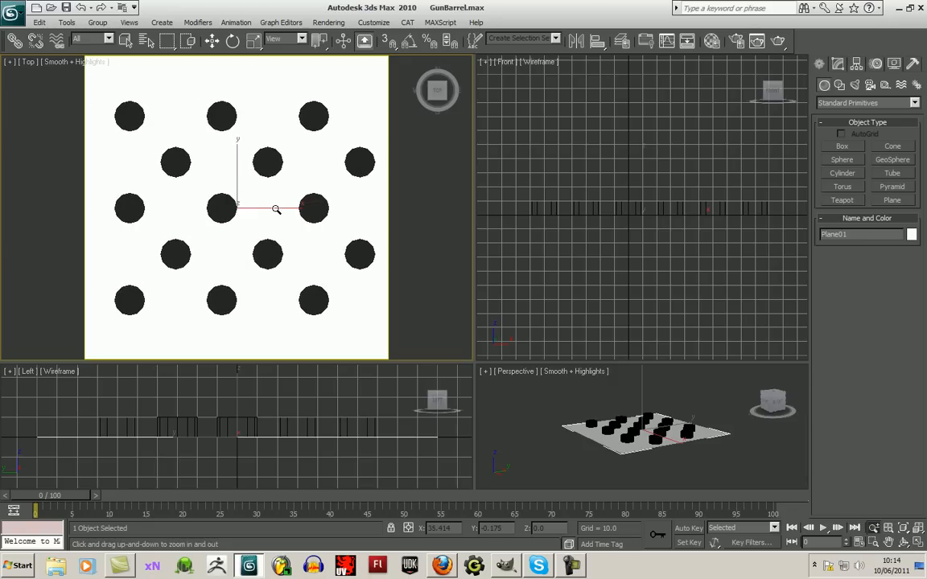
- Display the Top viewport in wireframe and maximize it
left_click(84, 64)
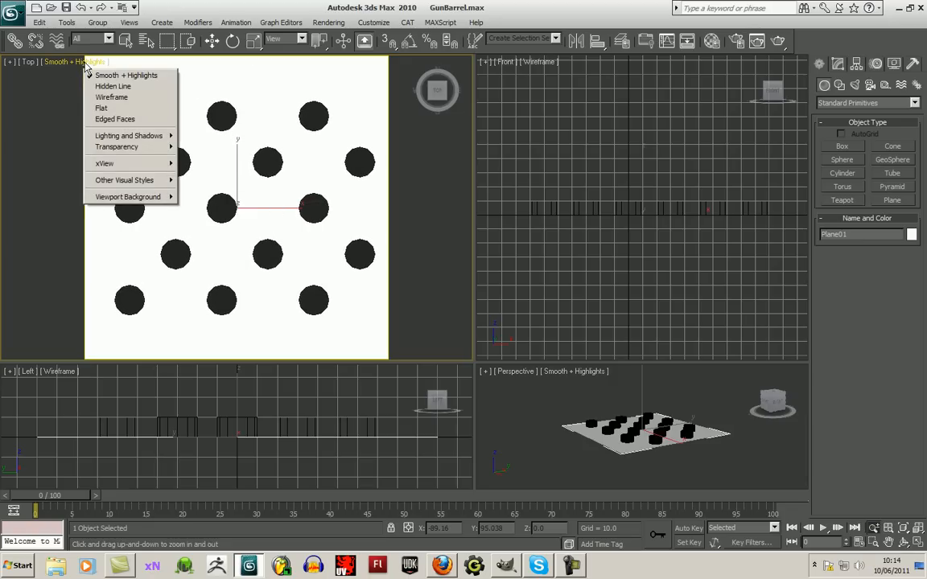
left_click(117, 97)
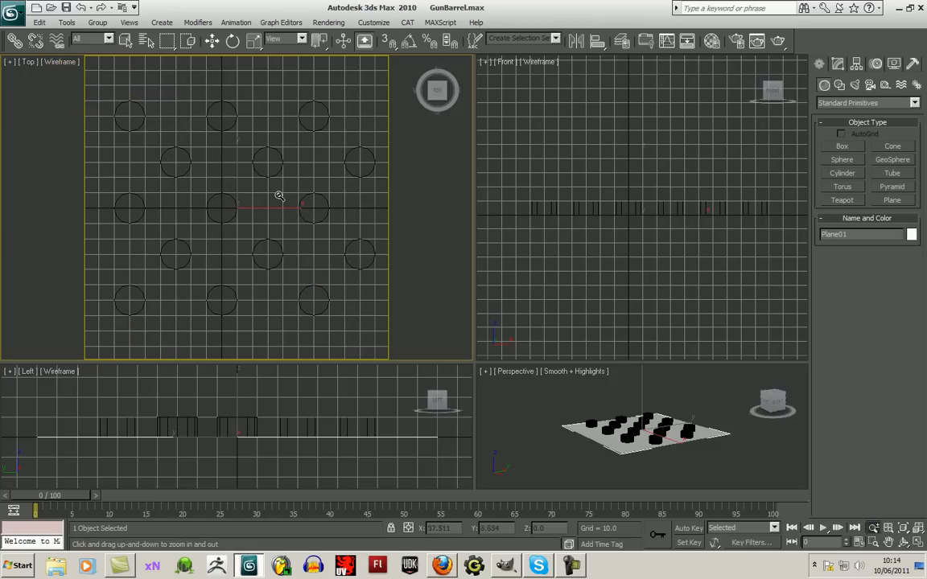
left_click(917, 542)
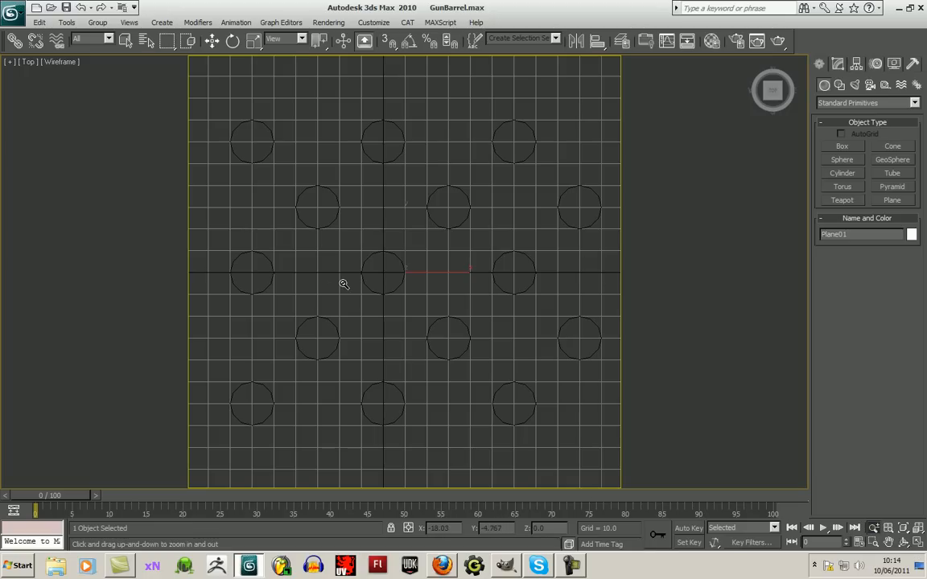
- Fine-tune the maximized Top view so the hole pattern is framed tightly within the safe frame
left_click_drag(341, 283, 343, 278)
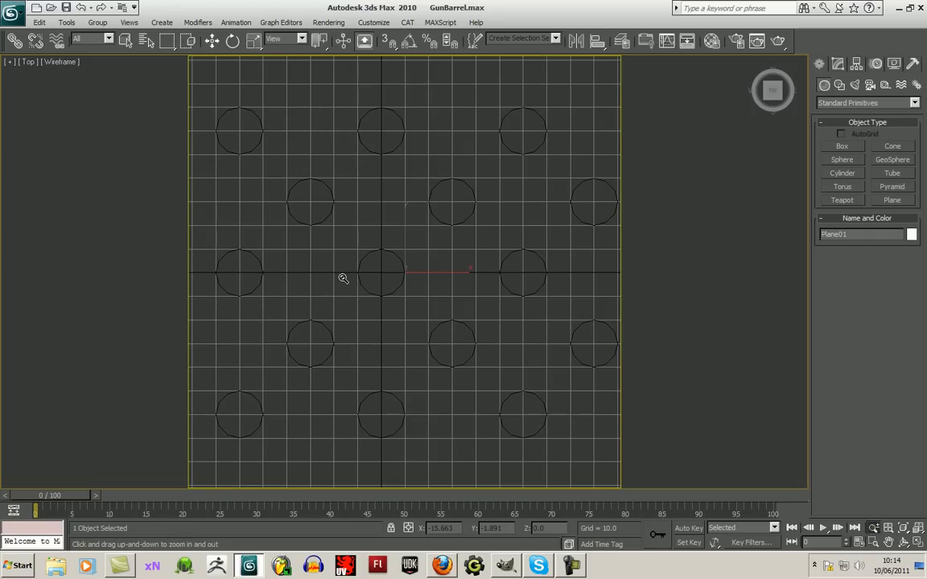
middle_click_drag(344, 285, 346, 283)
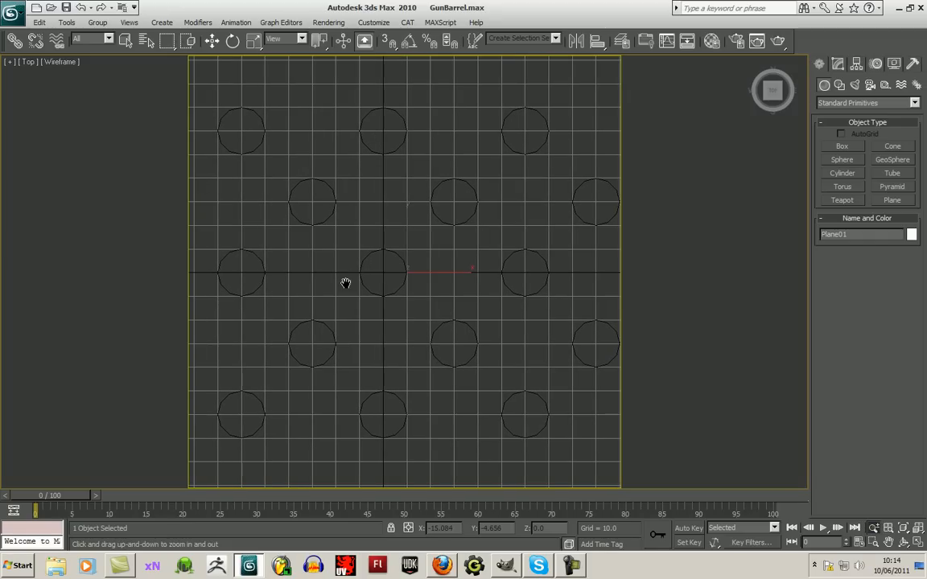
left_click_drag(346, 283, 346, 284)
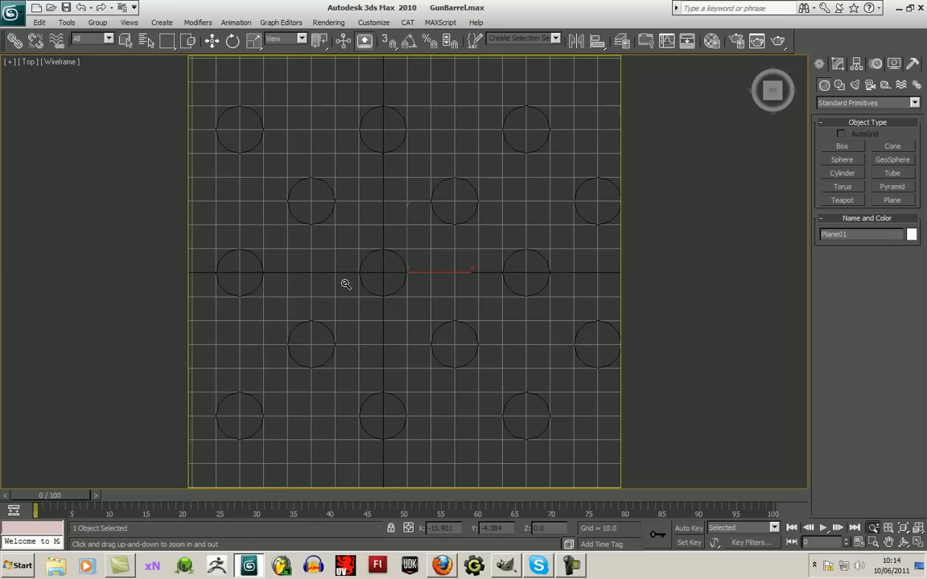
middle_click_drag(346, 284, 343, 285)
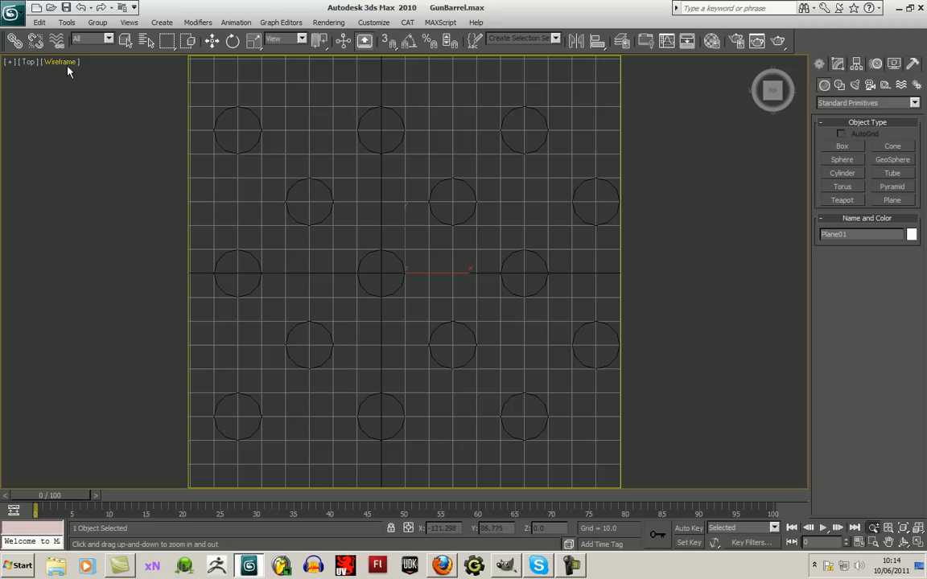
- Render the Top view and save the image as gunBarellOpac in 24-bit BMP format in the GunBarell folder
left_click(777, 42)
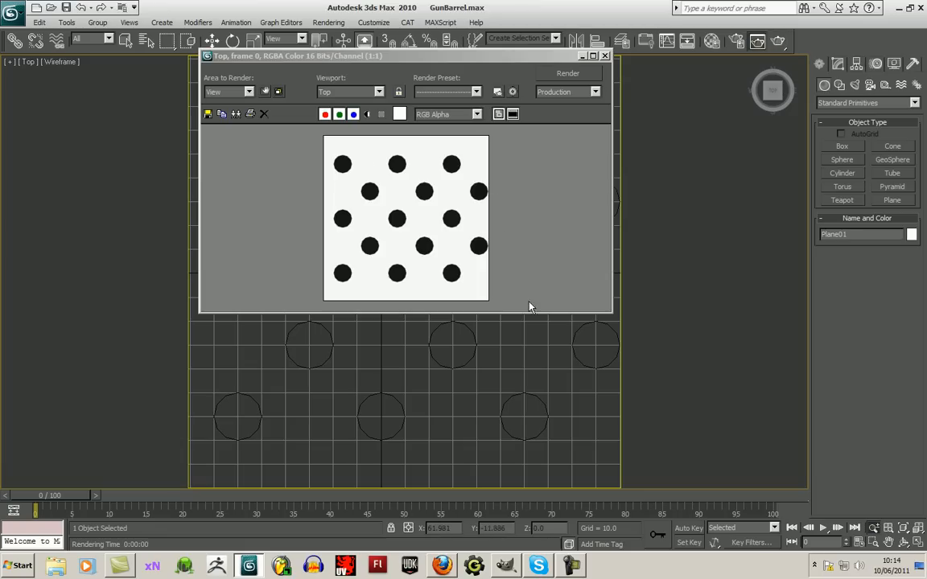
left_click(208, 114)
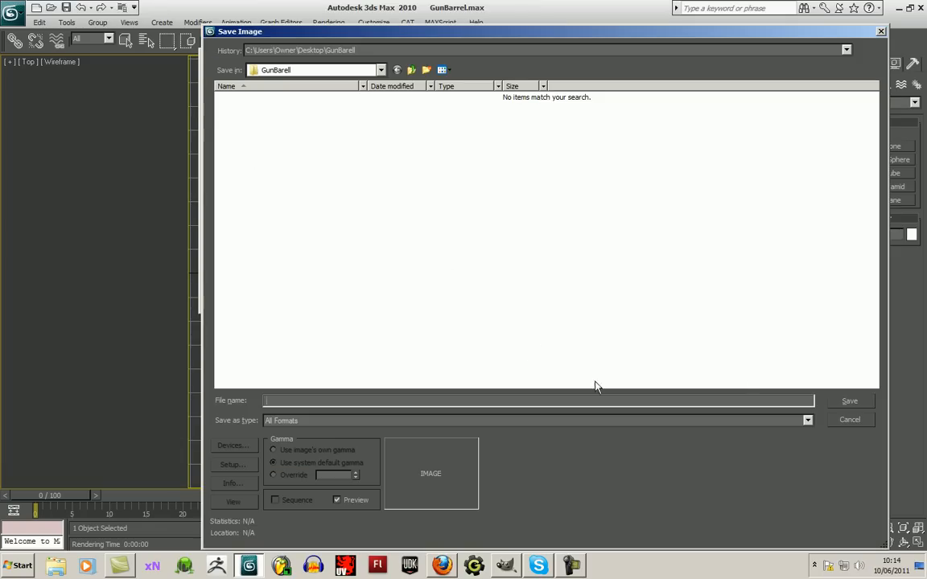
left_click(808, 420)
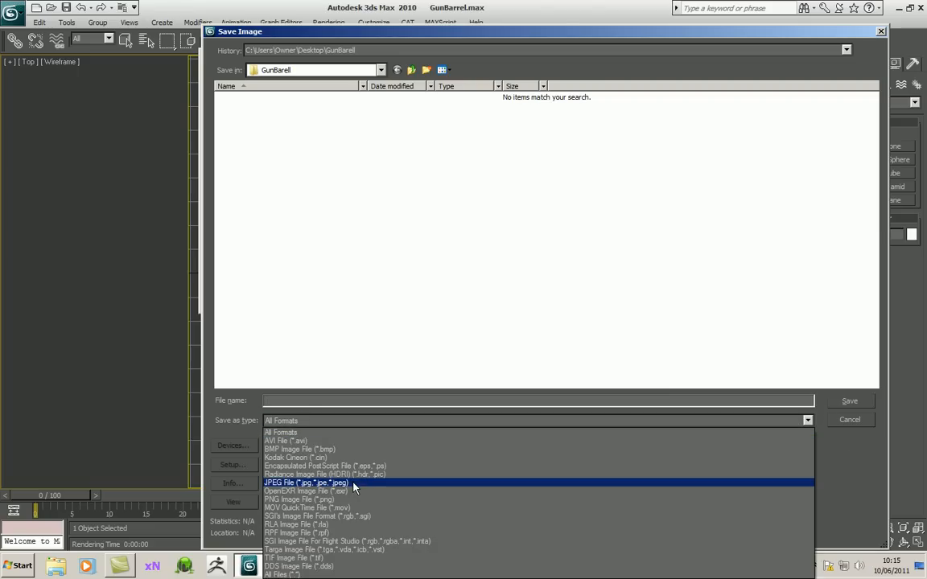
left_click(318, 449)
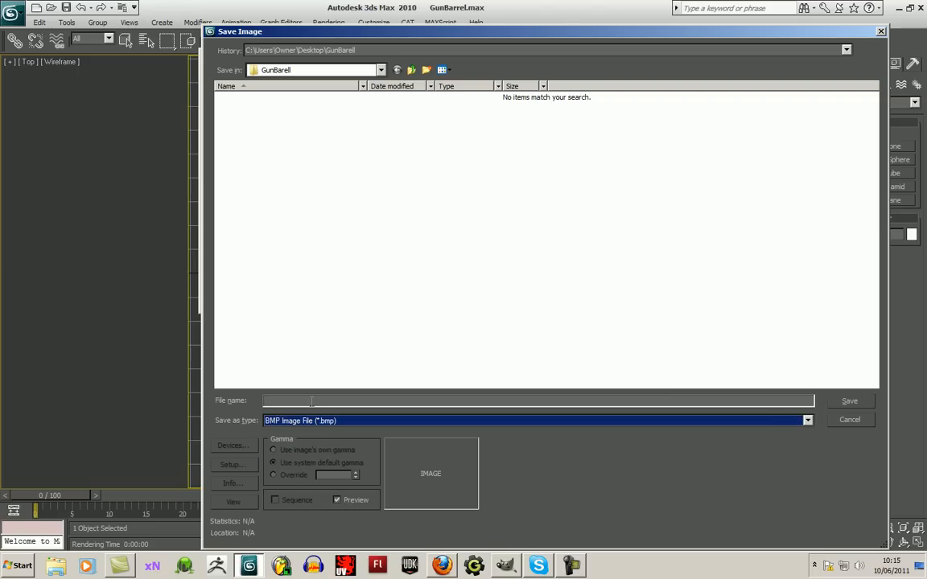
type("gunBa")
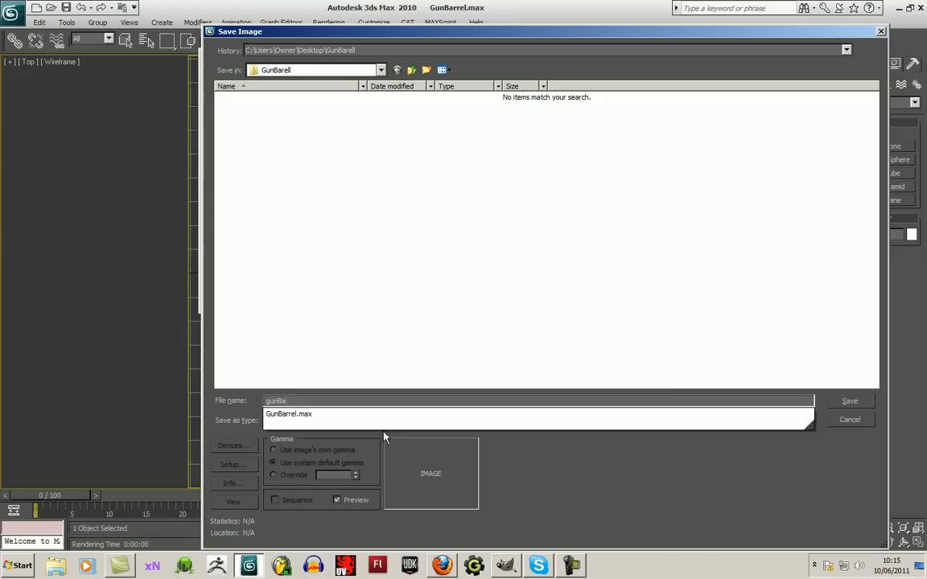
type("rellOpac")
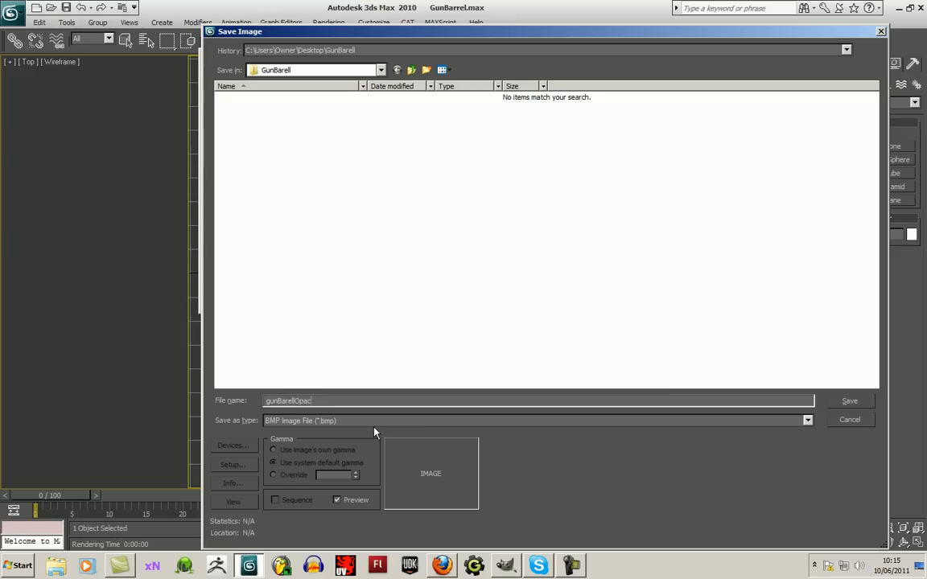
key("Return")
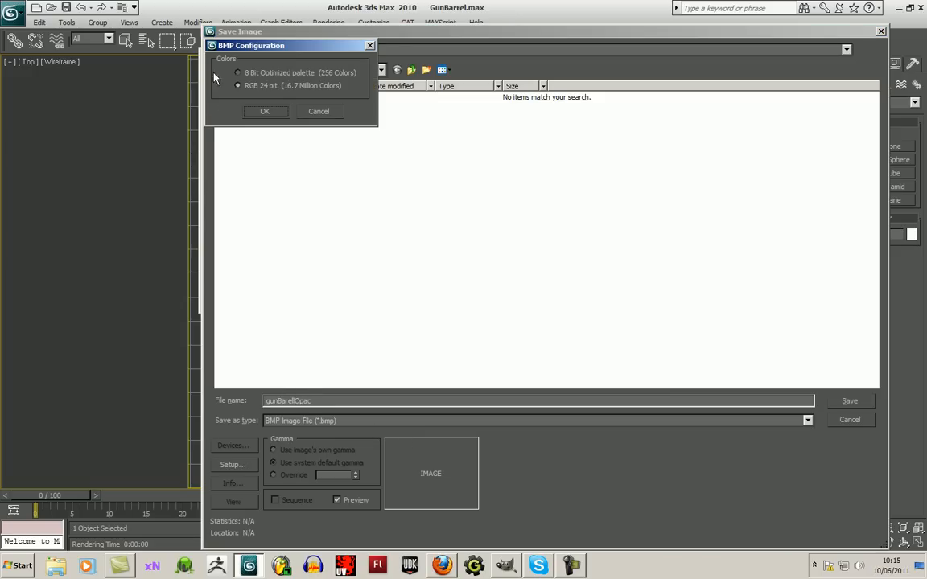
left_click(277, 113)
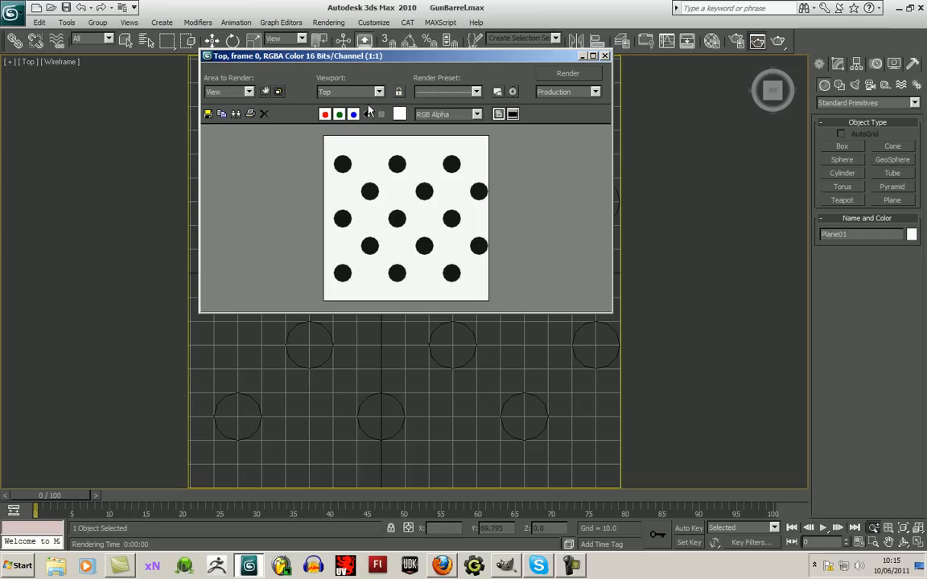
left_click(605, 57)
- Group the plane and all the cylinders under the name opacity_generator
key("z")
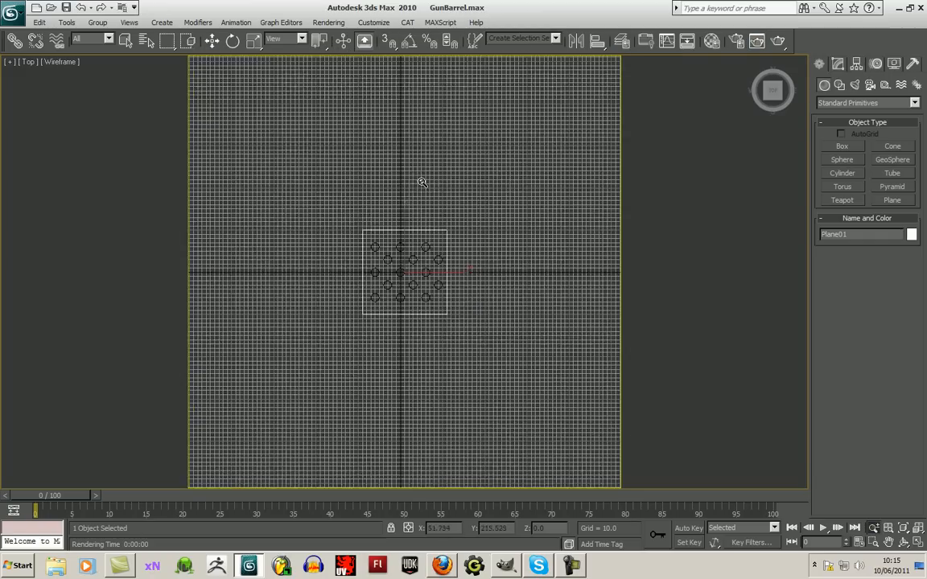
left_click(918, 542)
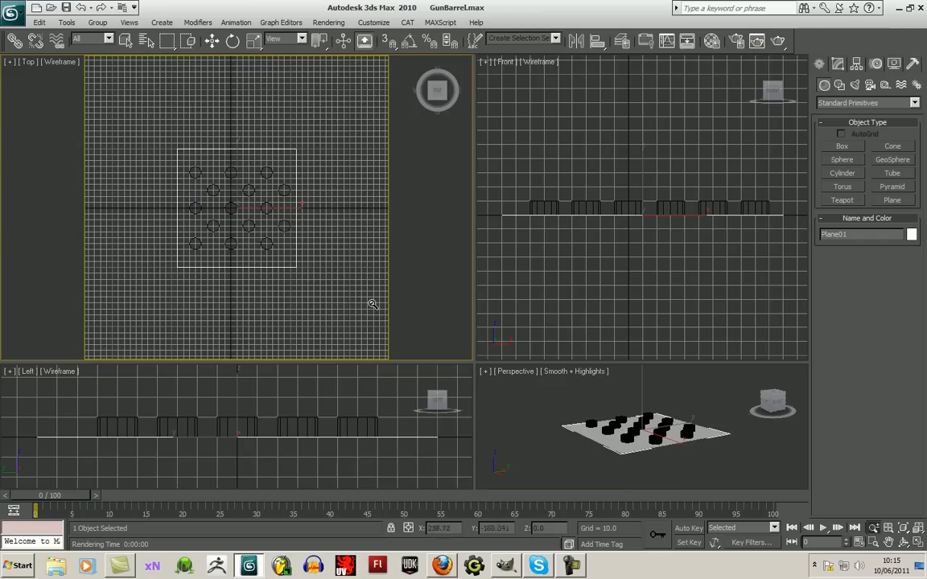
left_click(211, 40)
left_click_drag(177, 140, 354, 286)
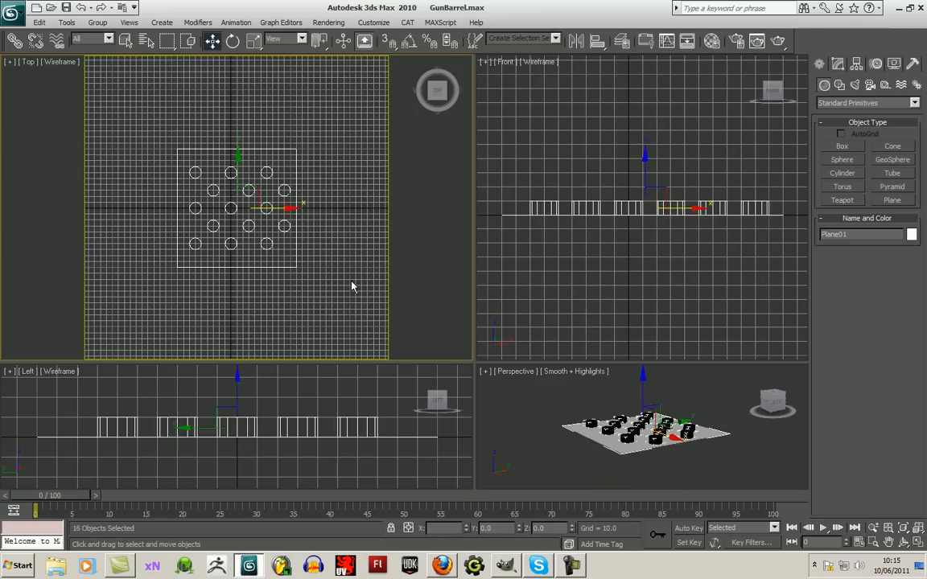
right_click(251, 193)
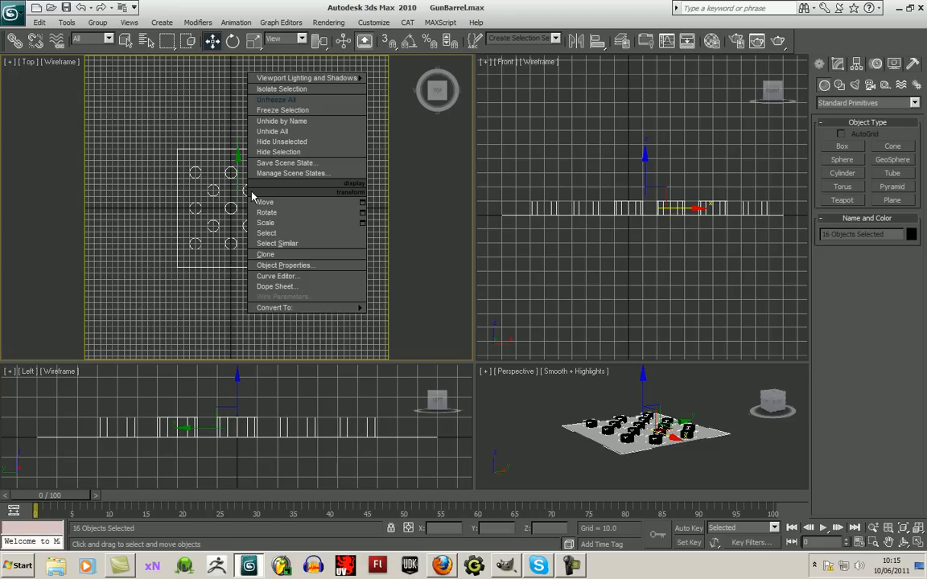
left_click(94, 24)
left_click(97, 23)
left_click(107, 35)
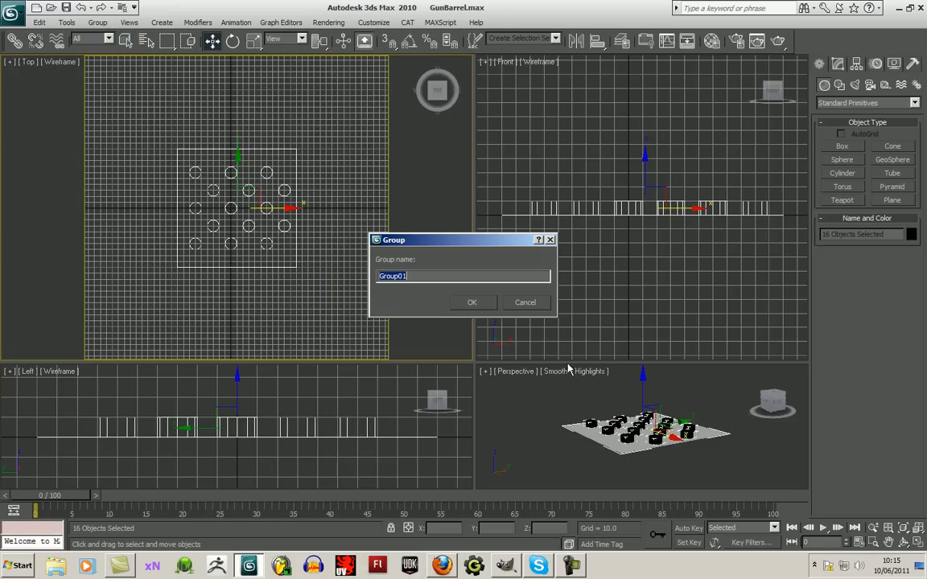
type("opacity")
key("Return")
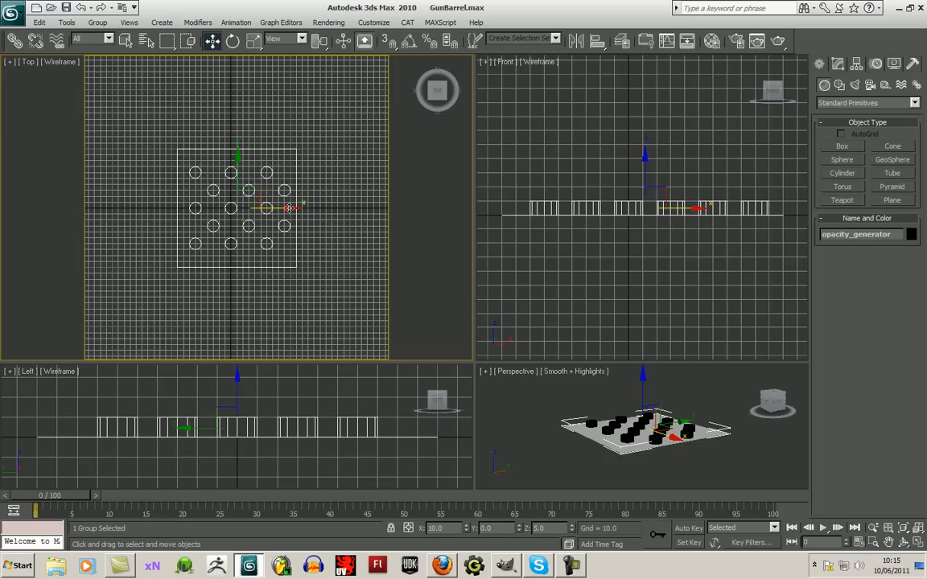
- Unhide all objects and hide the opacity_generator group so only the barrel tube is shown
left_click(362, 251)
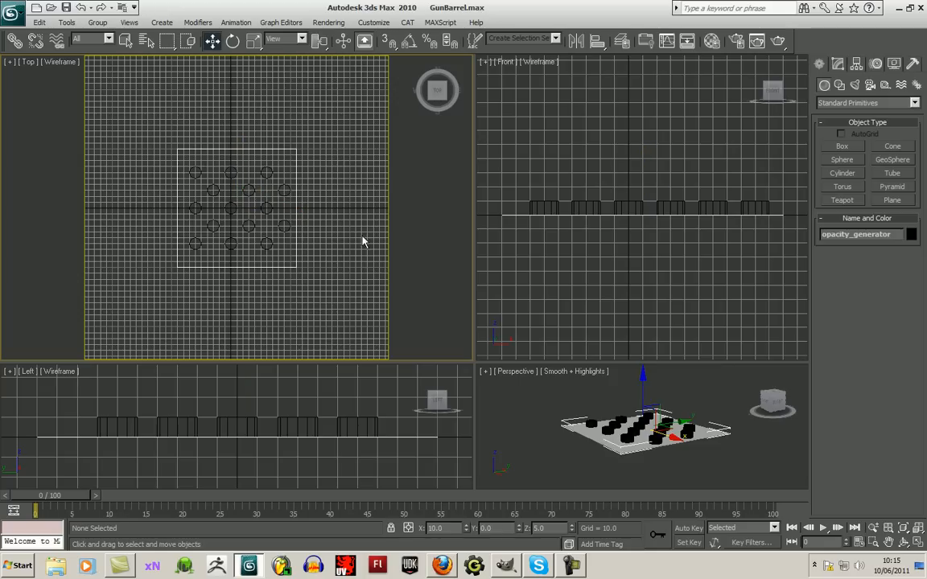
right_click(209, 103)
left_click(273, 64)
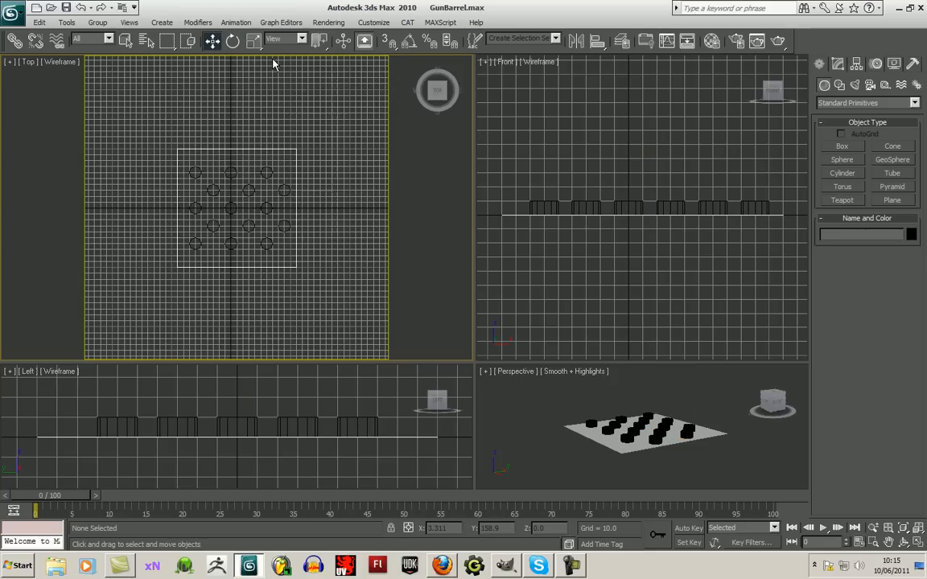
left_click(266, 208)
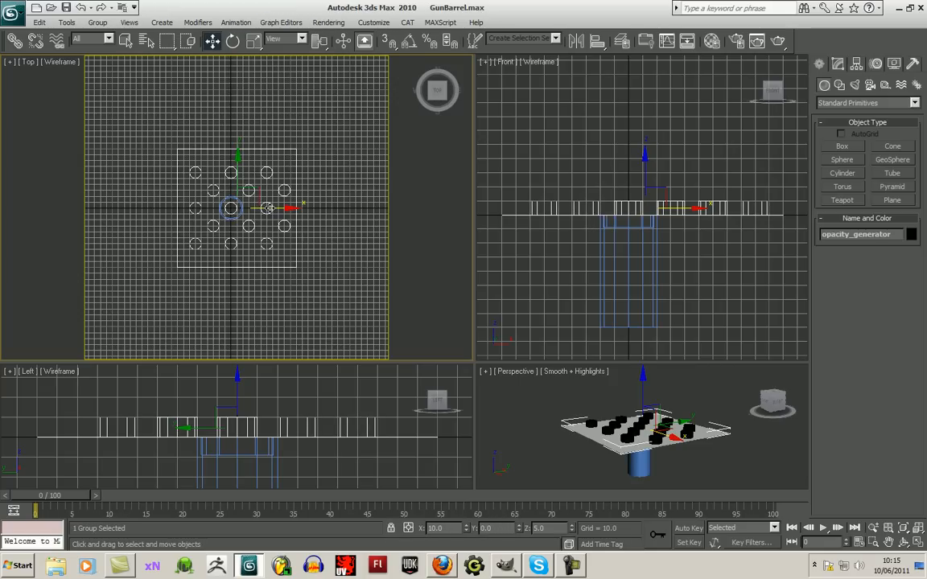
right_click(278, 197)
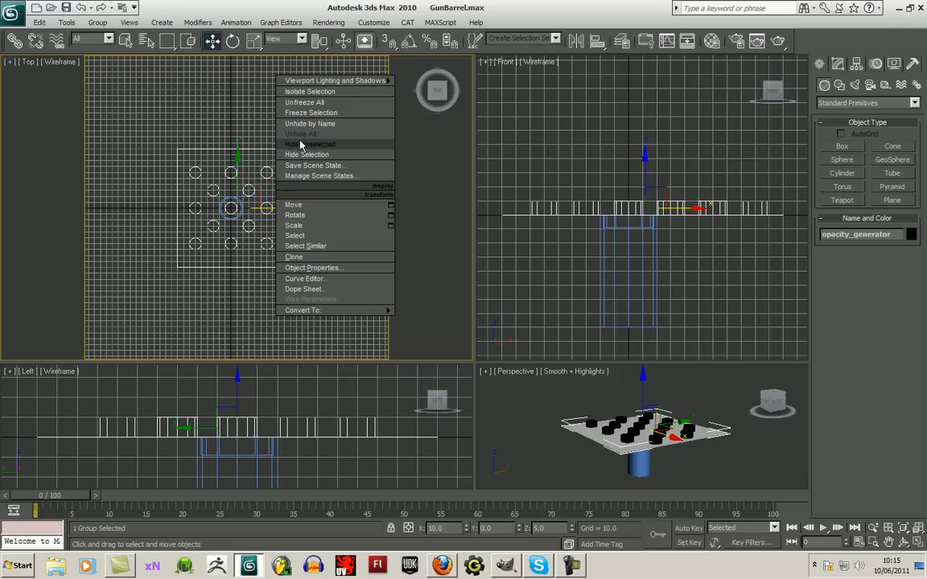
left_click(336, 155)
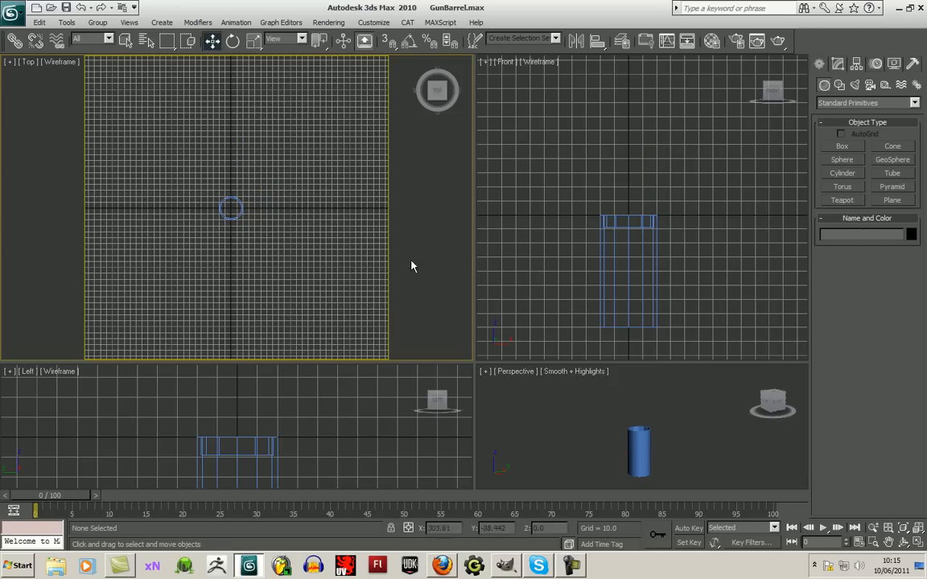
- Frame the barrel tube in all viewports and turn off safe frames in the Top viewport
left_click(911, 527)
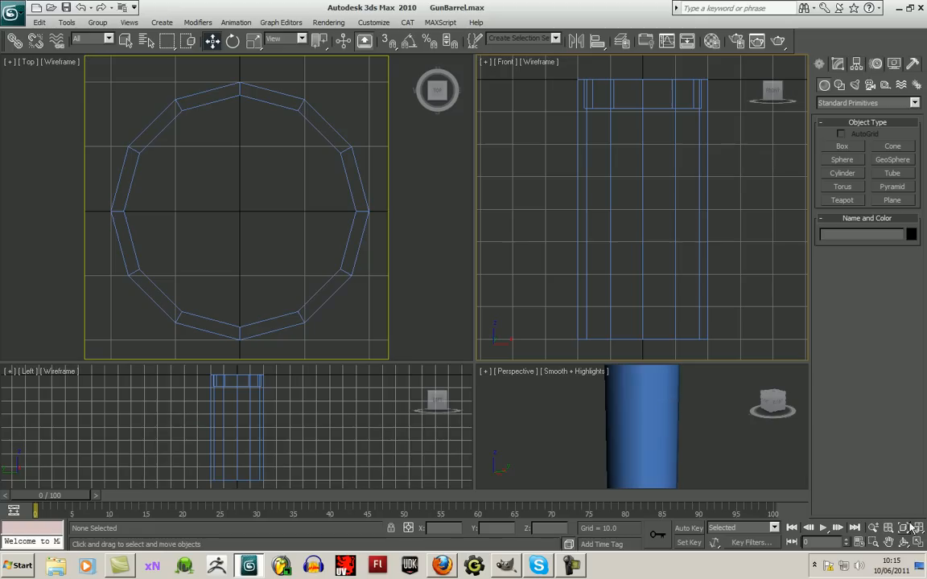
left_click(51, 62)
left_click(32, 62)
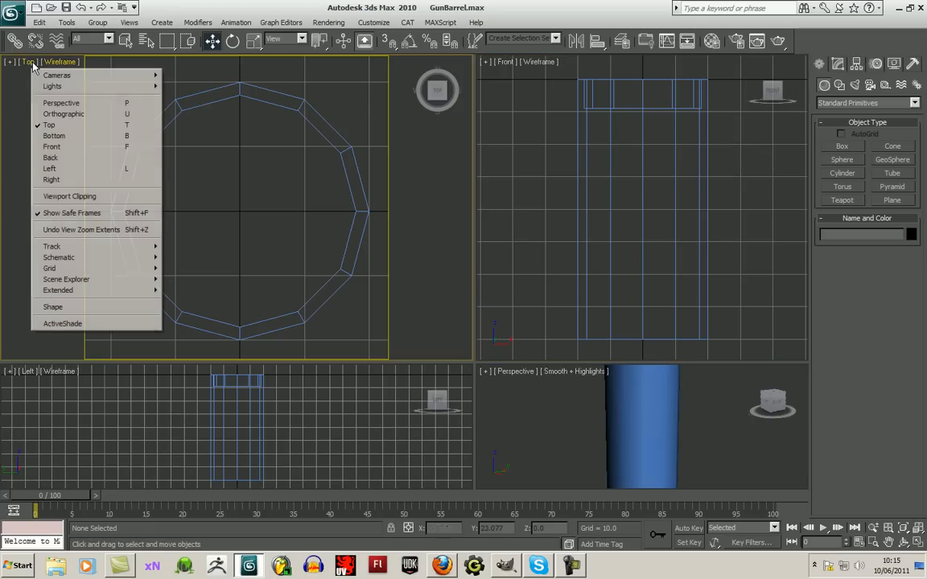
left_click(60, 214)
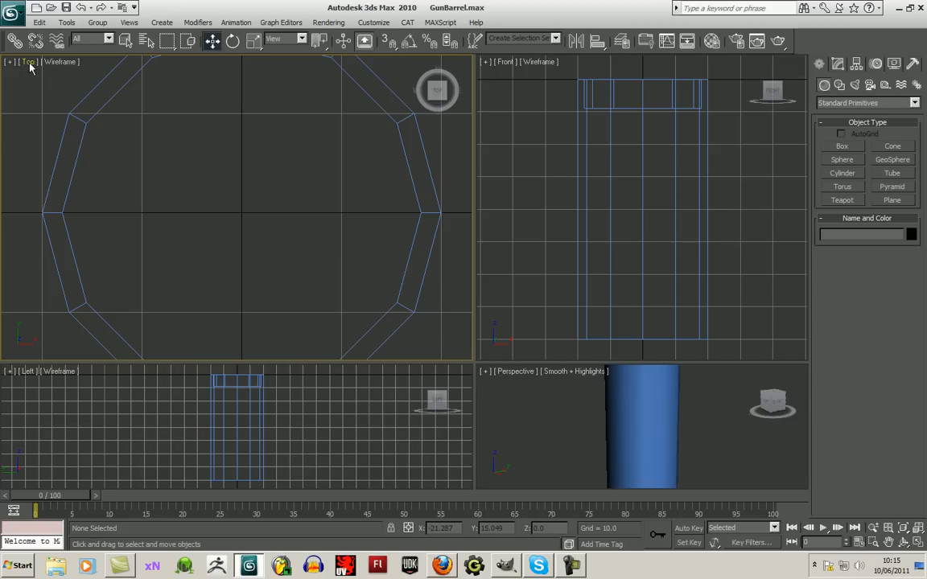
left_click(30, 63)
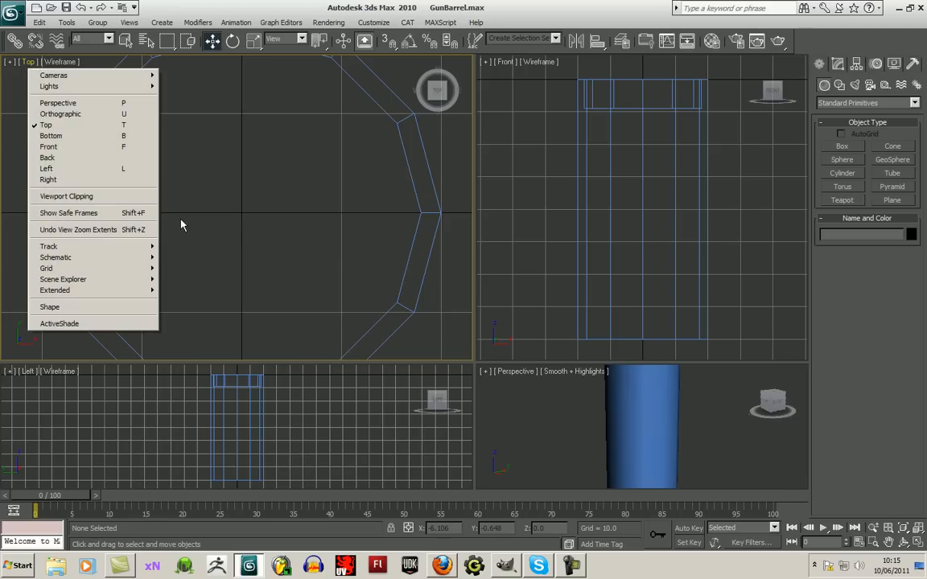
left_click(227, 217)
scroll(263, 229, "down", 2)
scroll(259, 238, "up", 1)
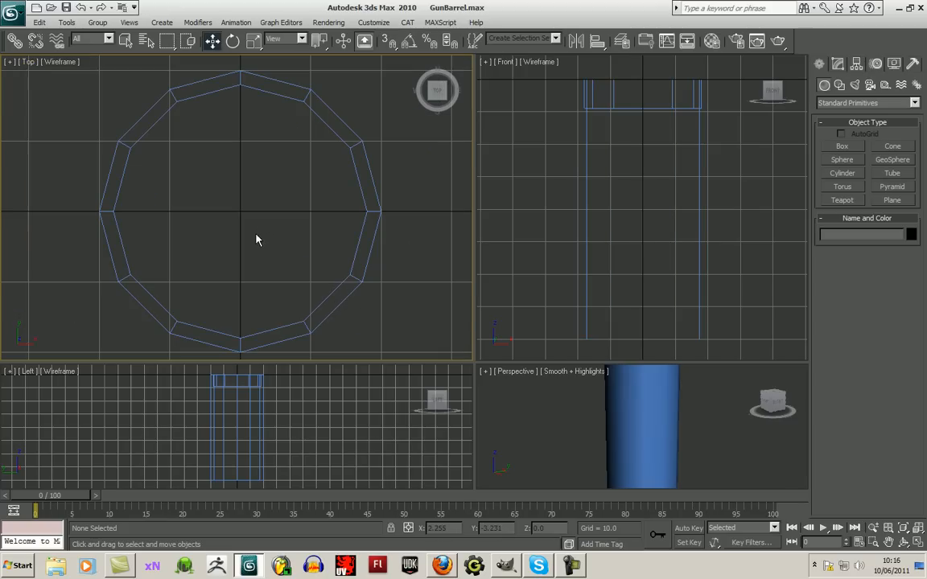
- Enlarge the Perspective viewport within the four-view layout and fit the whole tube in it
left_click_drag(475, 362, 371, 280)
scroll(526, 385, "down", 2)
scroll(526, 385, "up", 2)
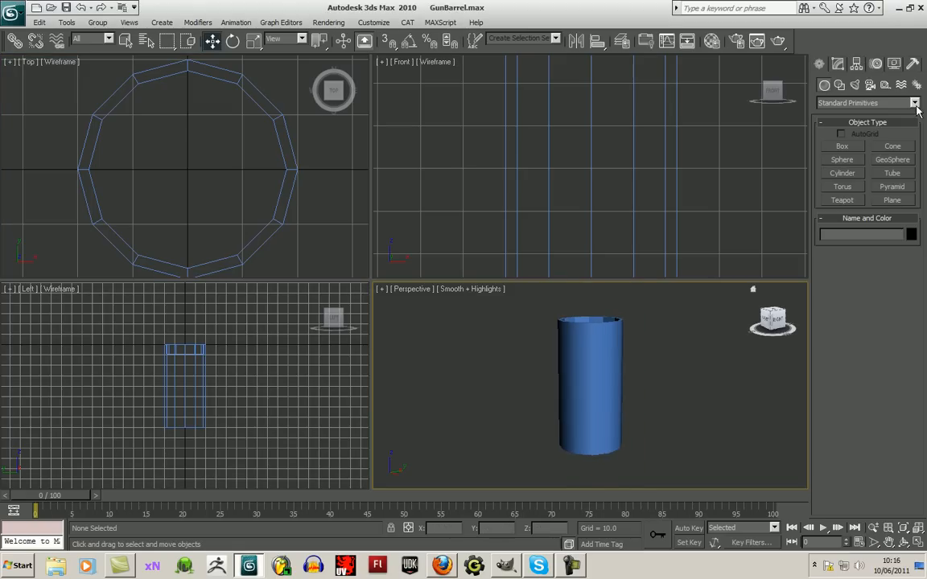
- Load the gunBarellOpac image from the GunBarell folder as a Bitmap in the Opacity map of the 01 - Default material
key("m")
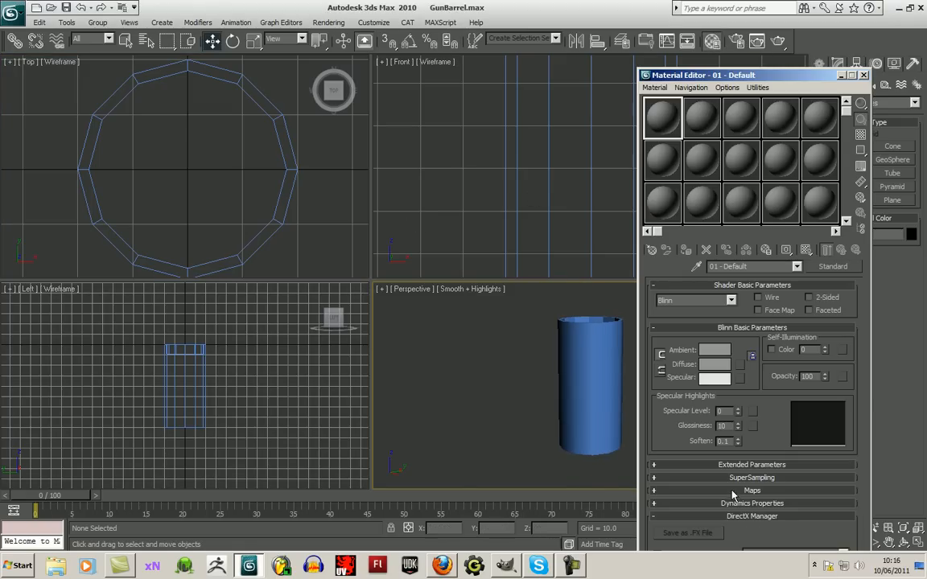
left_click(668, 489)
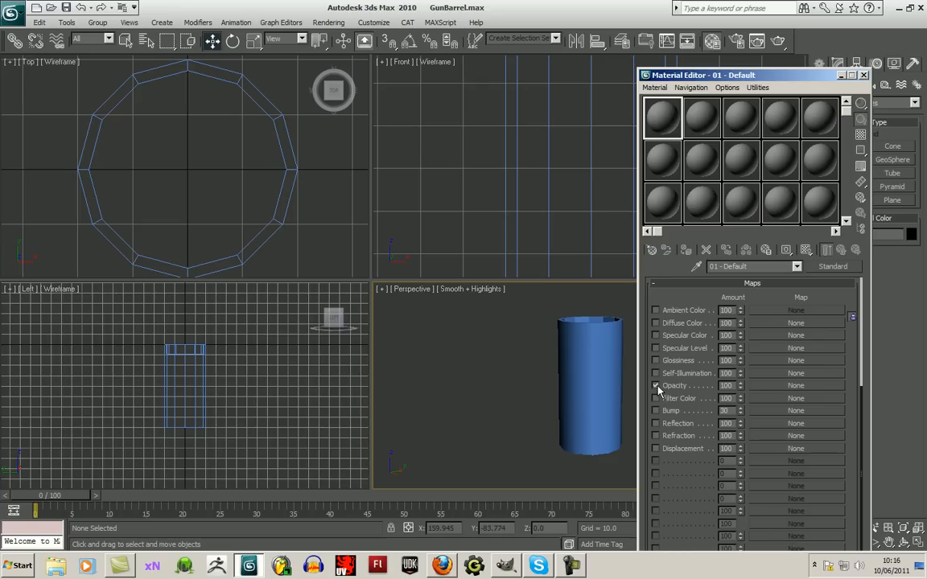
left_click(784, 385)
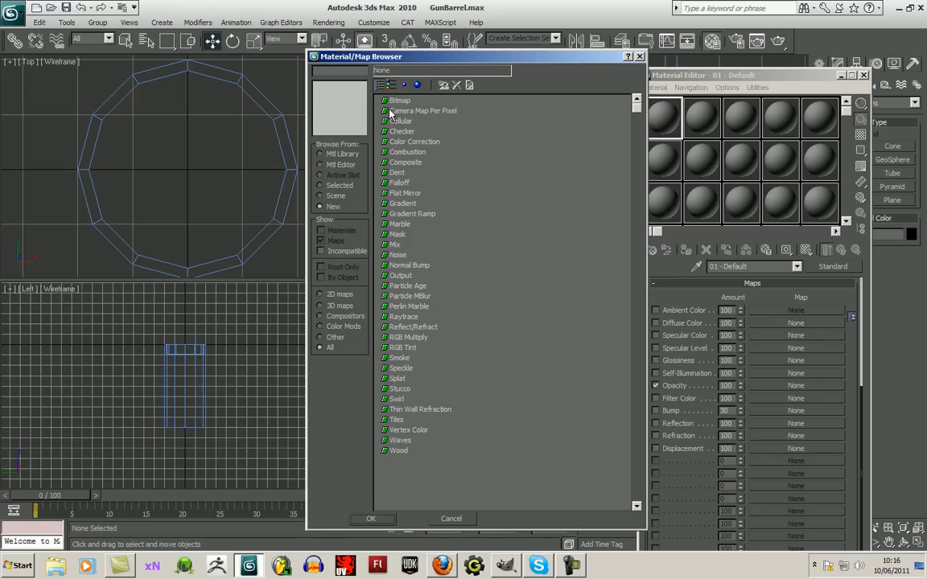
double_click(396, 100)
left_click(167, 45)
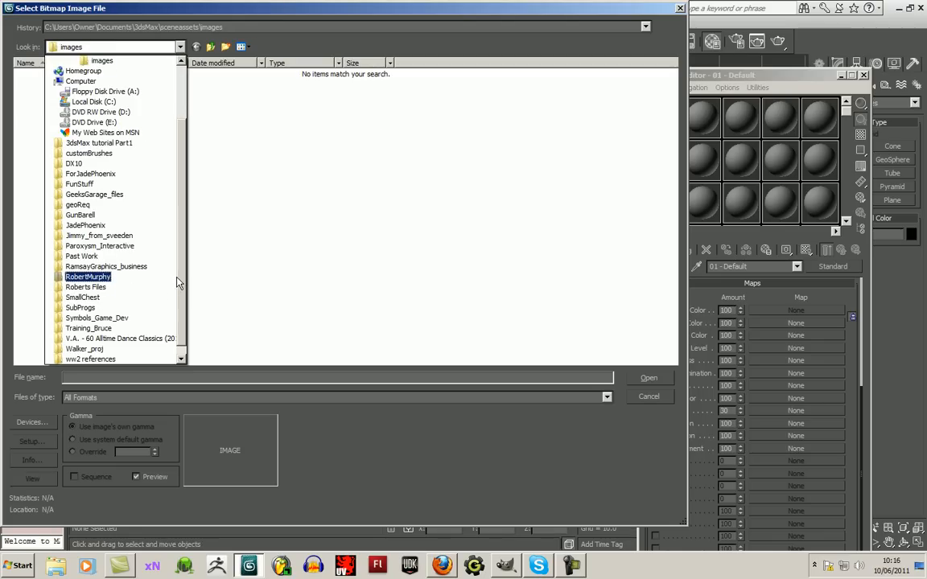
left_click(159, 265)
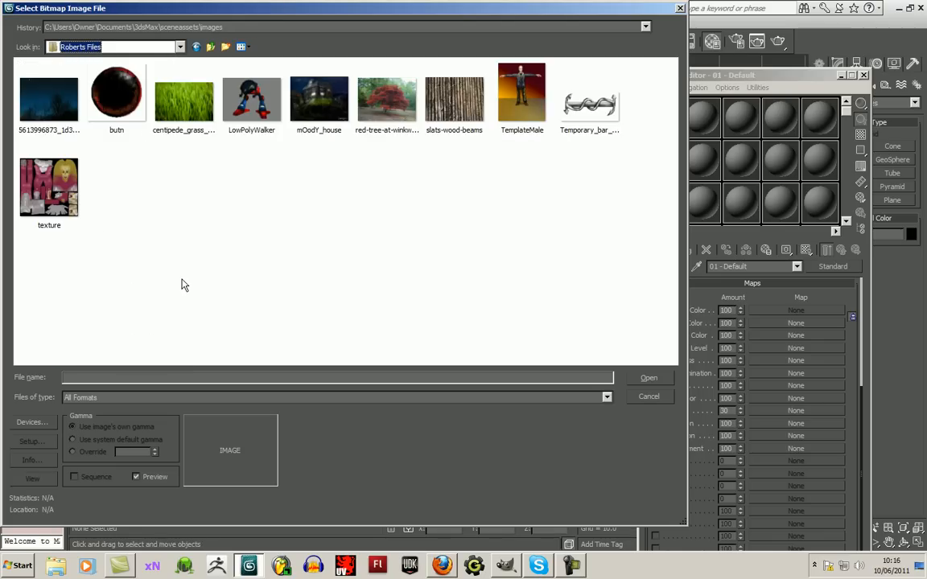
left_click(171, 49)
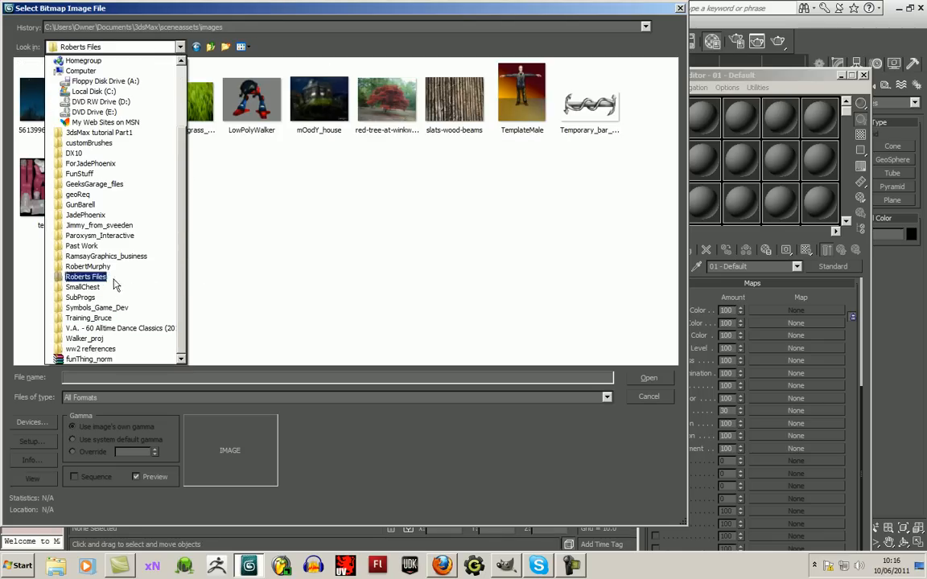
left_click(107, 205)
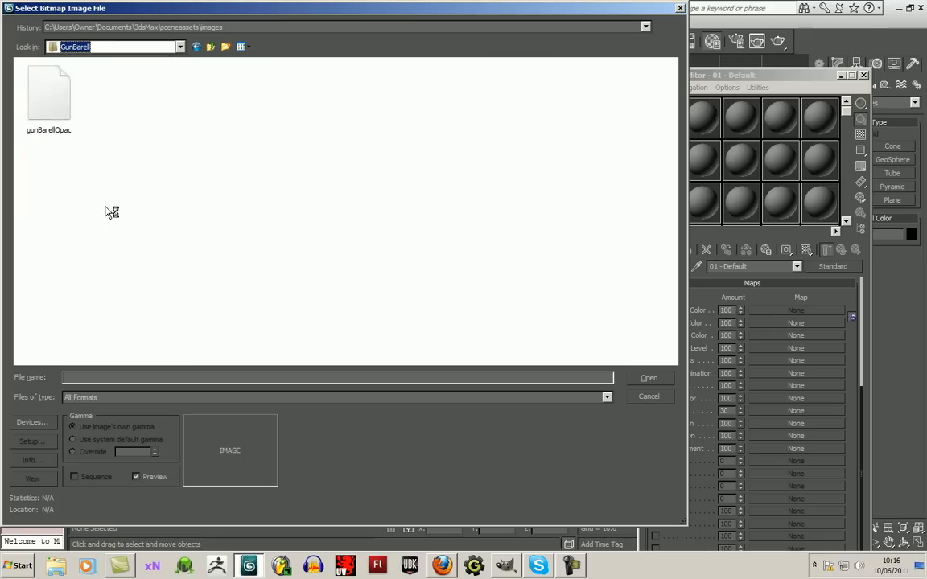
double_click(31, 81)
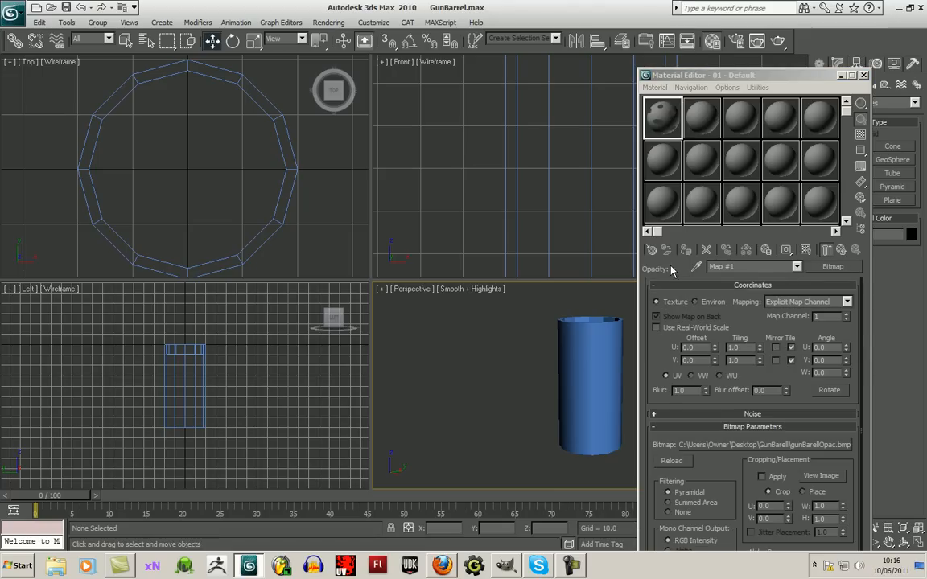
- Assign the 01 - Default material to the barrel tube
left_click(577, 375)
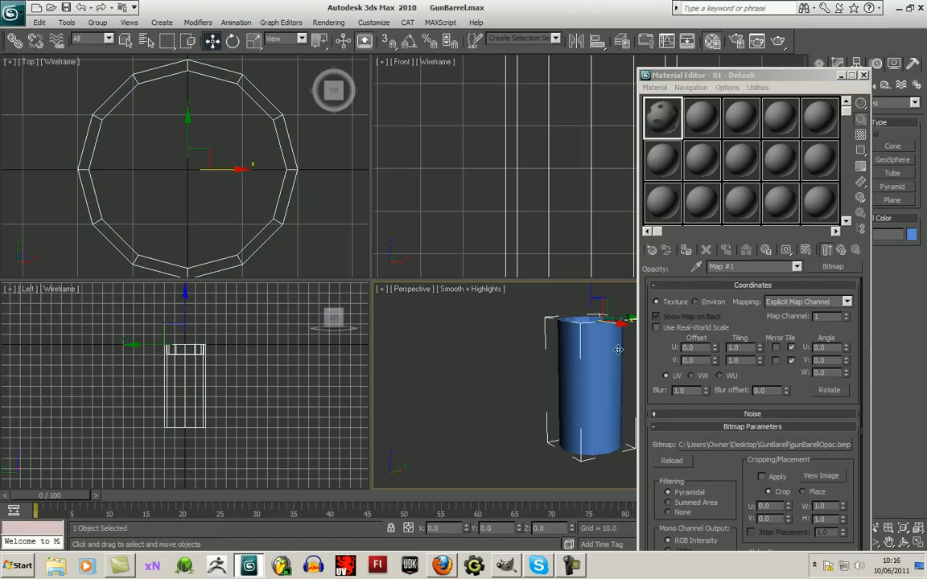
left_click(685, 251)
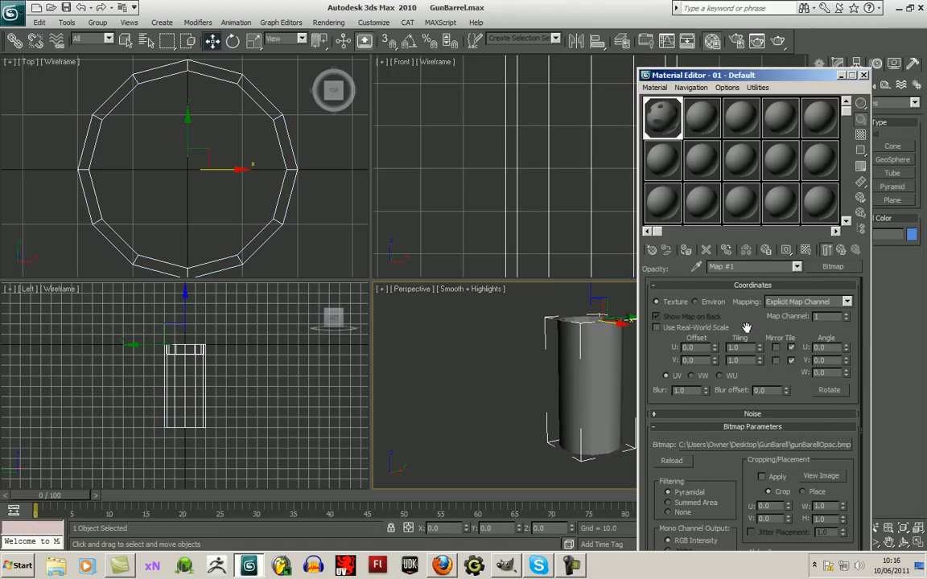
- Show the opacity bitmap on the barrel tube in the Perspective view and check how the holes look
left_click(806, 250)
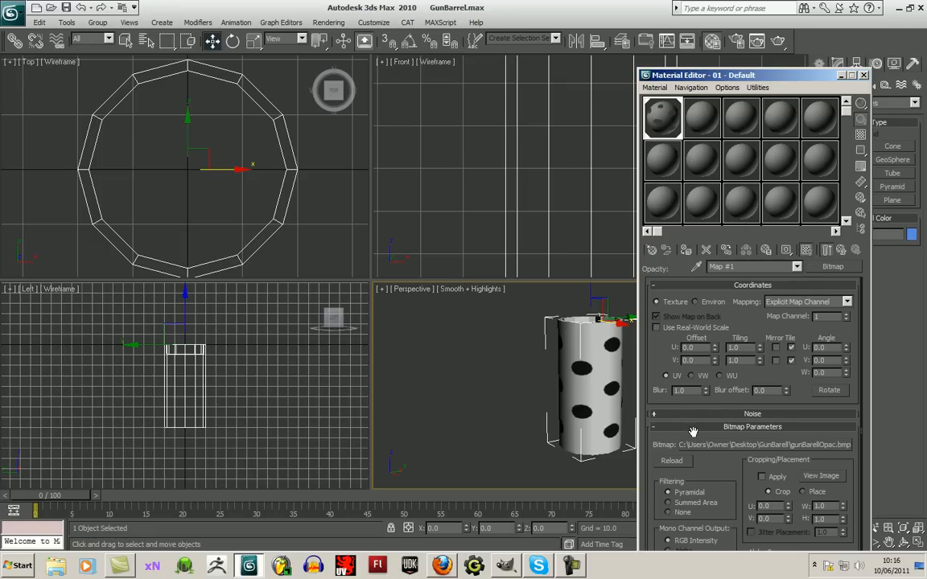
left_click_drag(734, 75, 374, 70)
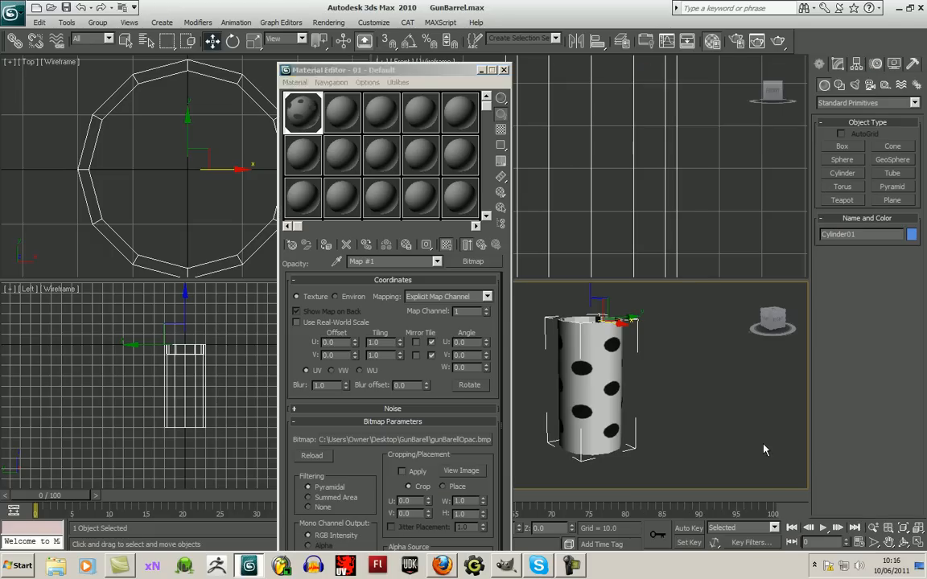
key("ctrl+r")
left_click_drag(591, 420, 855, 385)
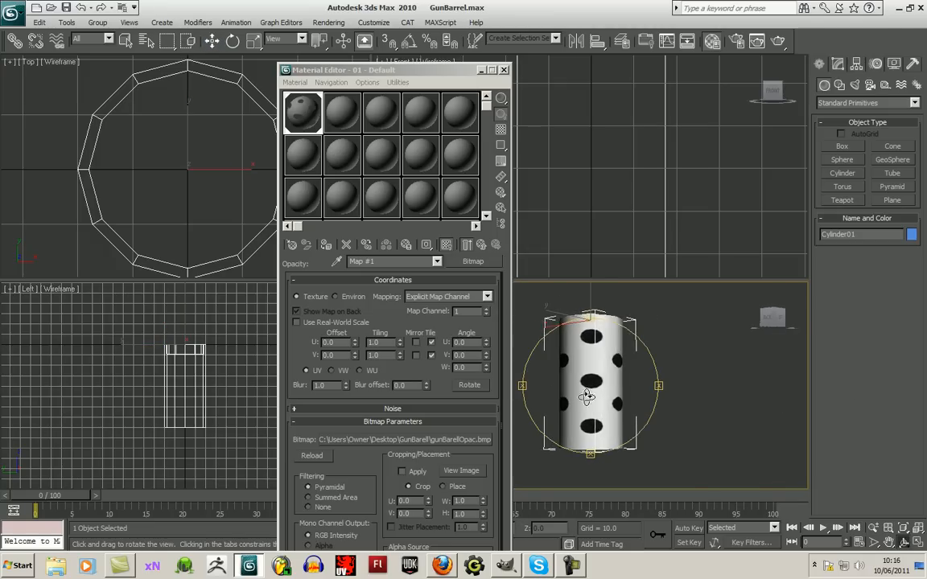
scroll(592, 375, "up", 5)
- Scale the barrel tube down in X and Y only, making it narrower until the holes look round
left_click_drag(391, 73, 373, 408)
left_click(231, 244)
left_click(253, 43)
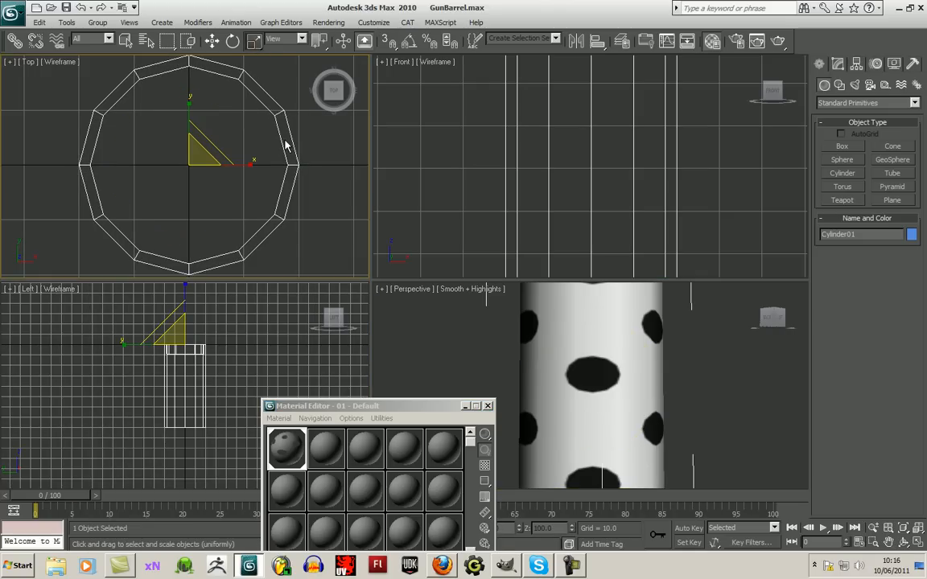
left_click_drag(209, 145, 195, 187)
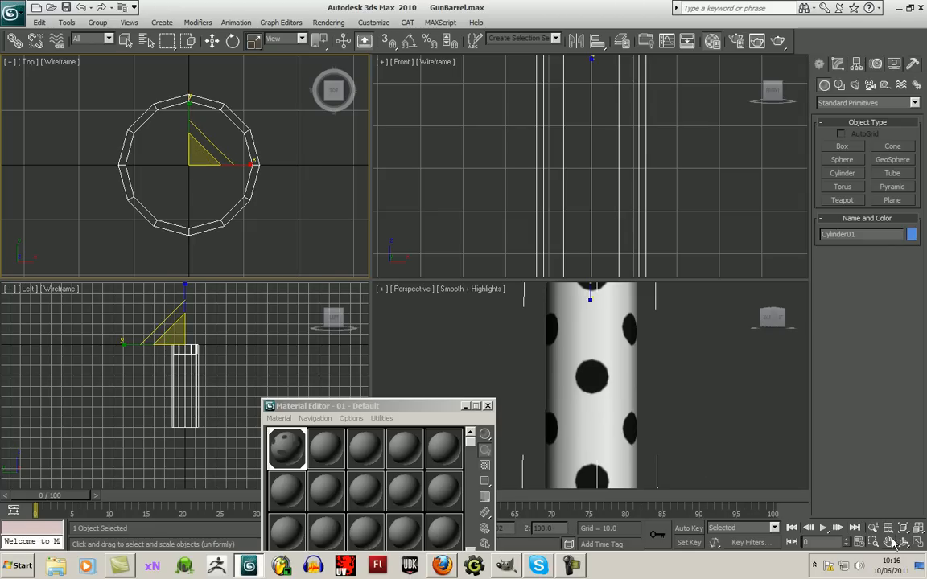
- Add an Unwrap UVW modifier to the barrel tube
left_click(902, 543)
left_click(606, 420)
left_click_drag(605, 420, 505, 312)
left_click_drag(535, 360, 600, 411)
left_click_drag(411, 414, 172, 441)
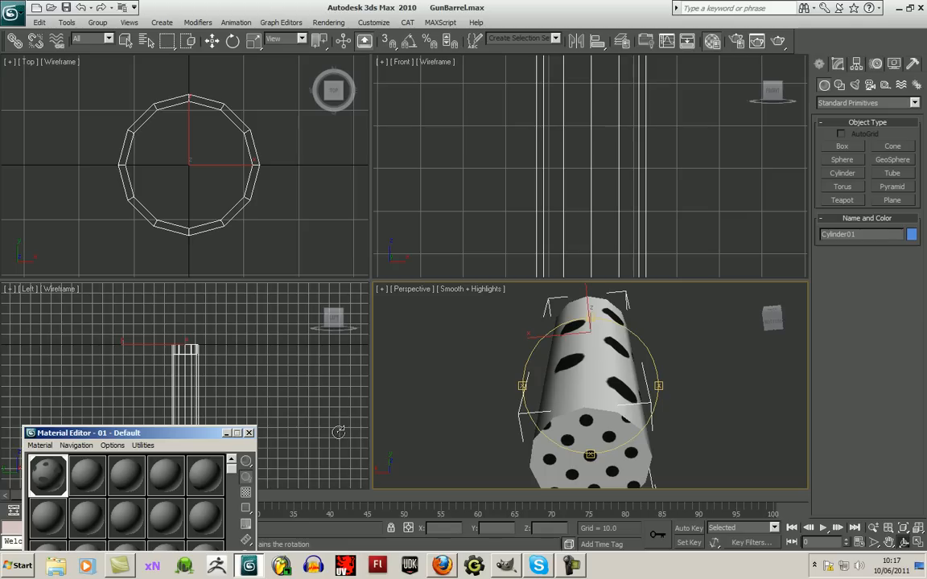
left_click_drag(564, 362, 595, 418)
left_click(214, 42)
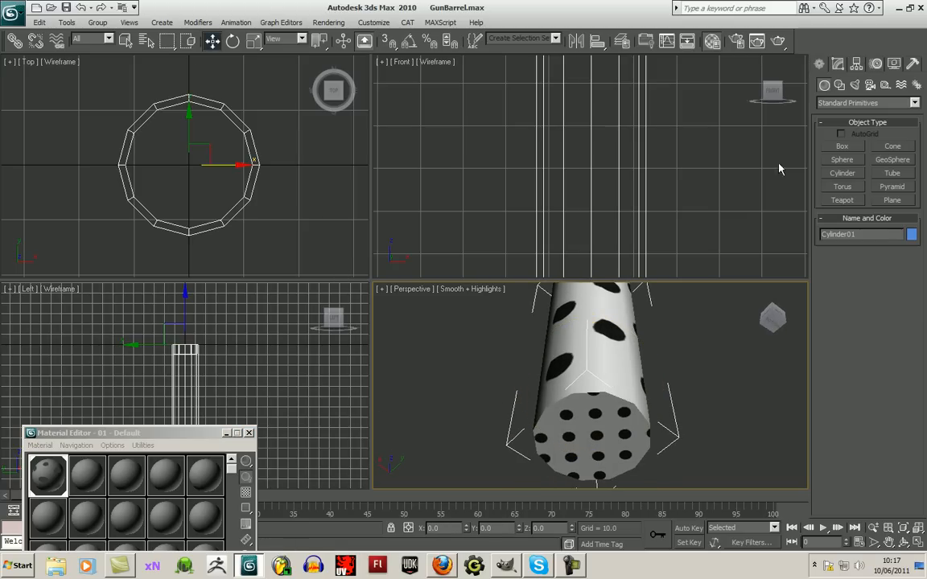
left_click(839, 65)
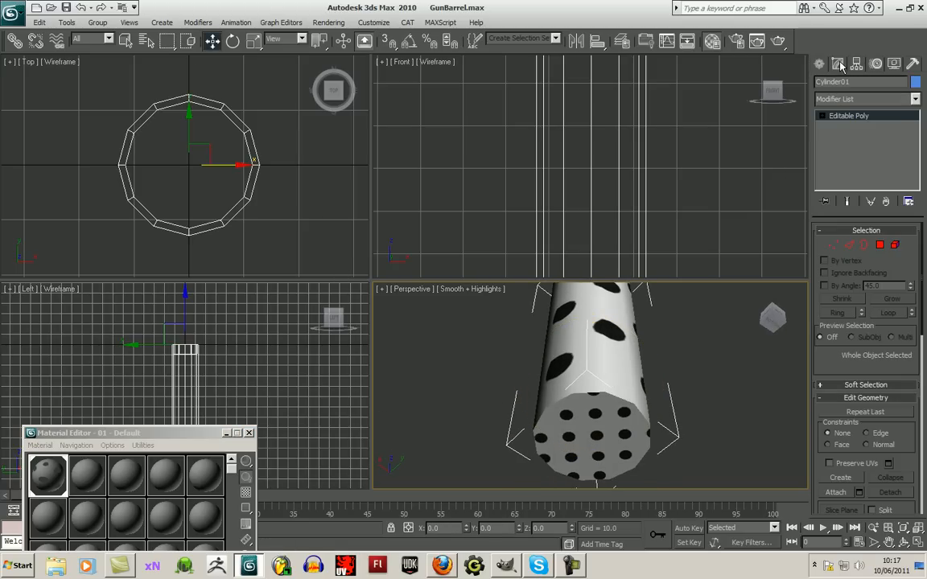
left_click(915, 99)
left_click_drag(919, 185, 922, 499)
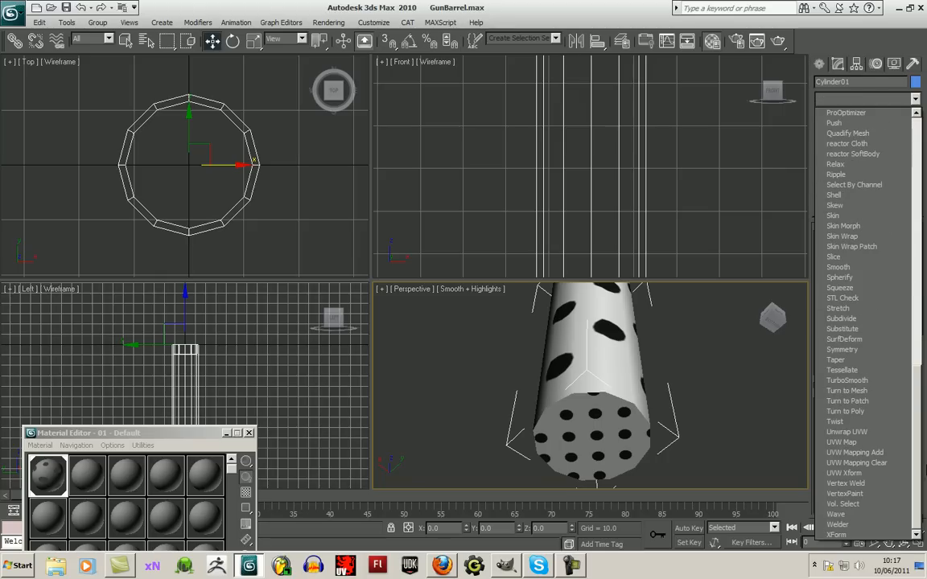
left_click(883, 432)
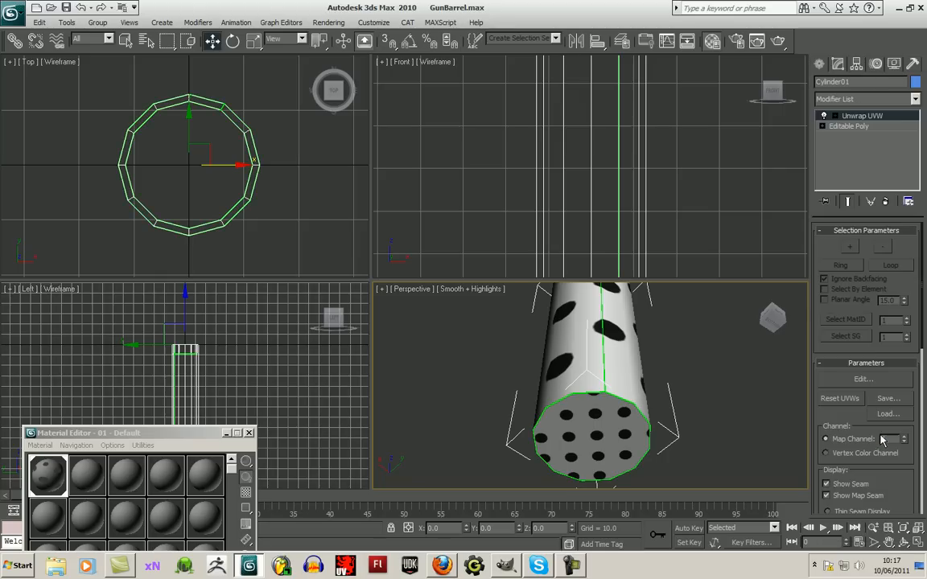
- Select the closed end cap of the tube at Face level and open its UVs for editing
left_click(834, 116)
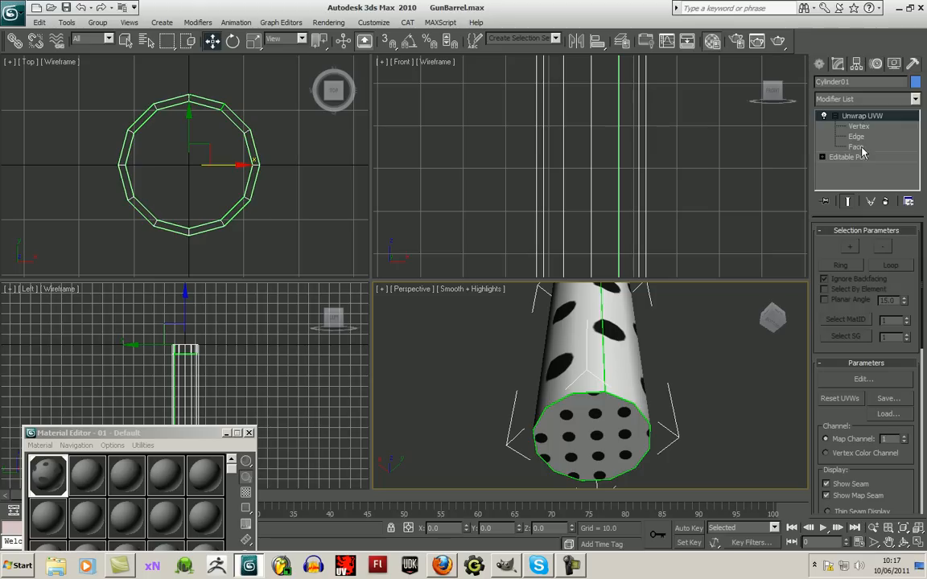
left_click(856, 147)
left_click(609, 449)
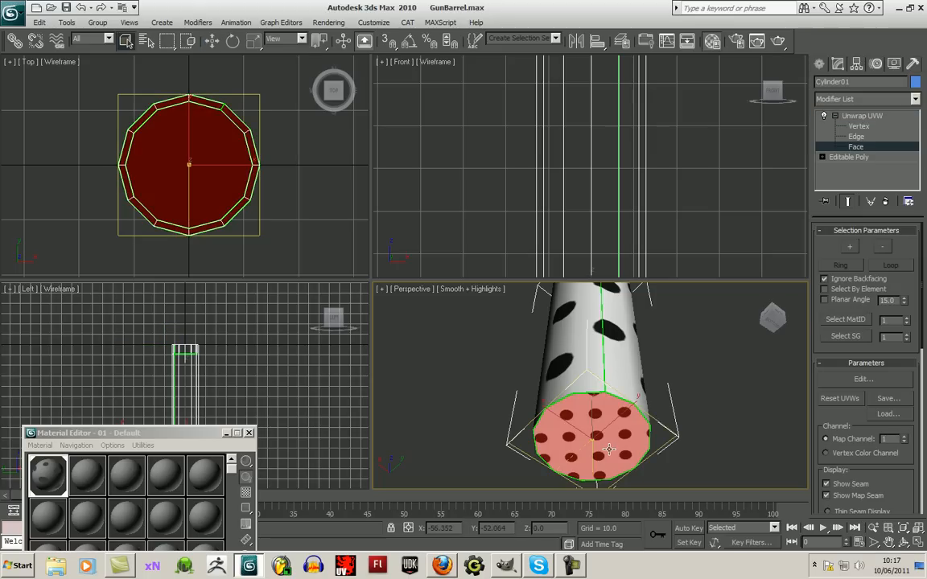
left_click(248, 433)
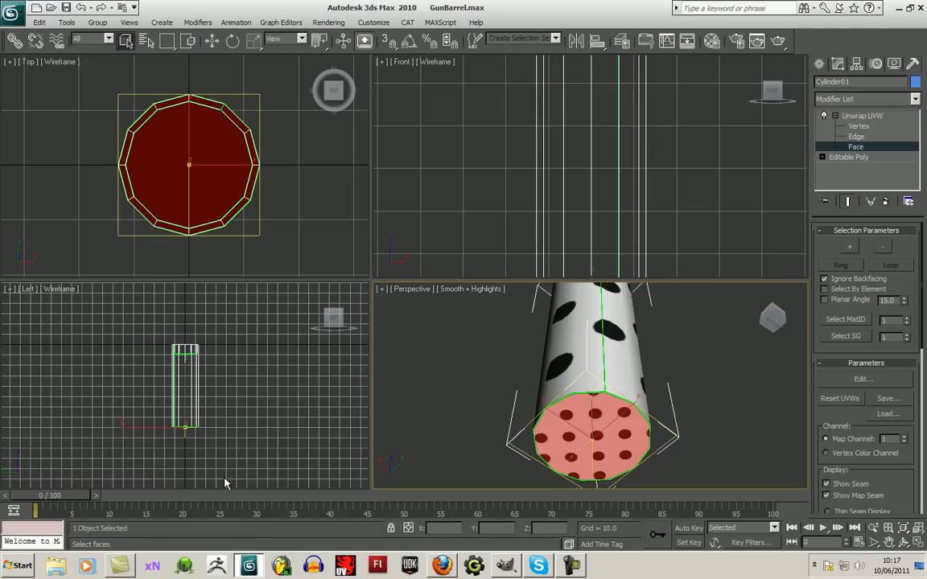
left_click(863, 380)
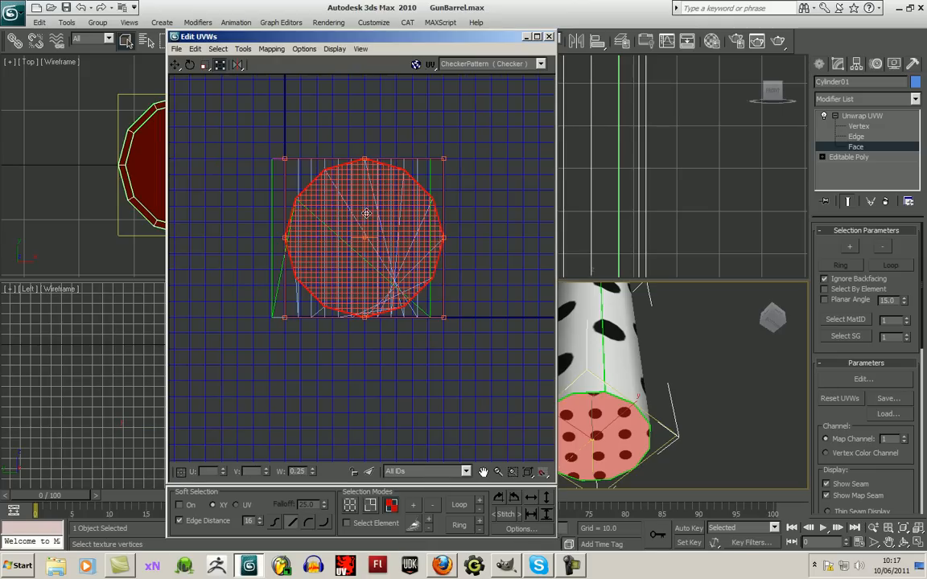
- Move the end cap's UVs below the rest of the layout and shrink them to about half size
right_click(319, 249)
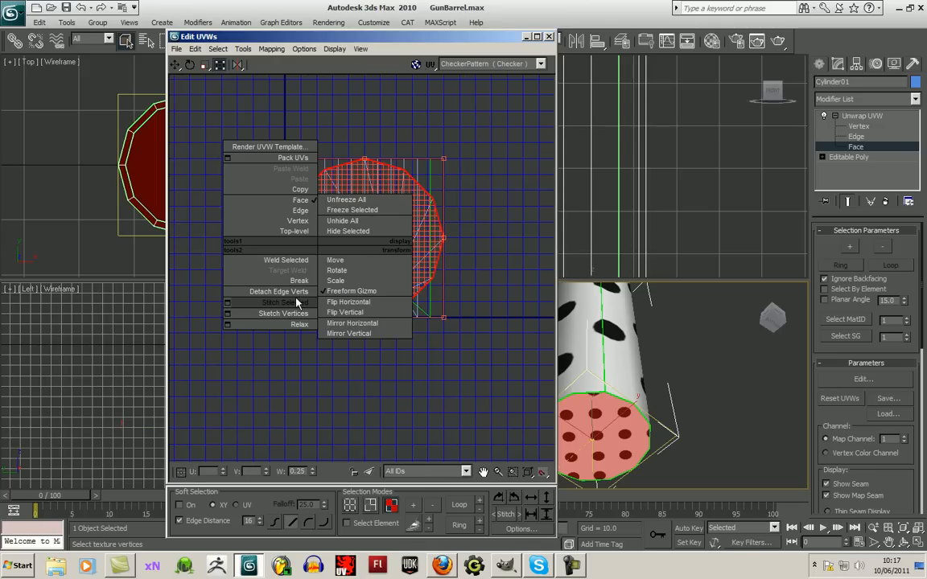
left_click(335, 259)
left_click_drag(354, 297, 338, 487)
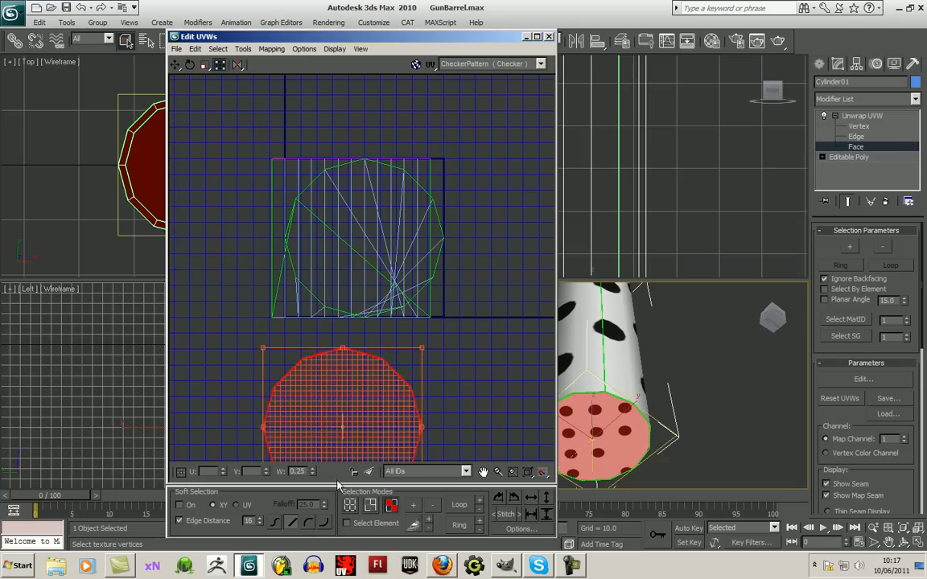
scroll(485, 437, "down", 3)
middle_click_drag(483, 413, 355, 351)
left_click_drag(321, 419, 329, 359)
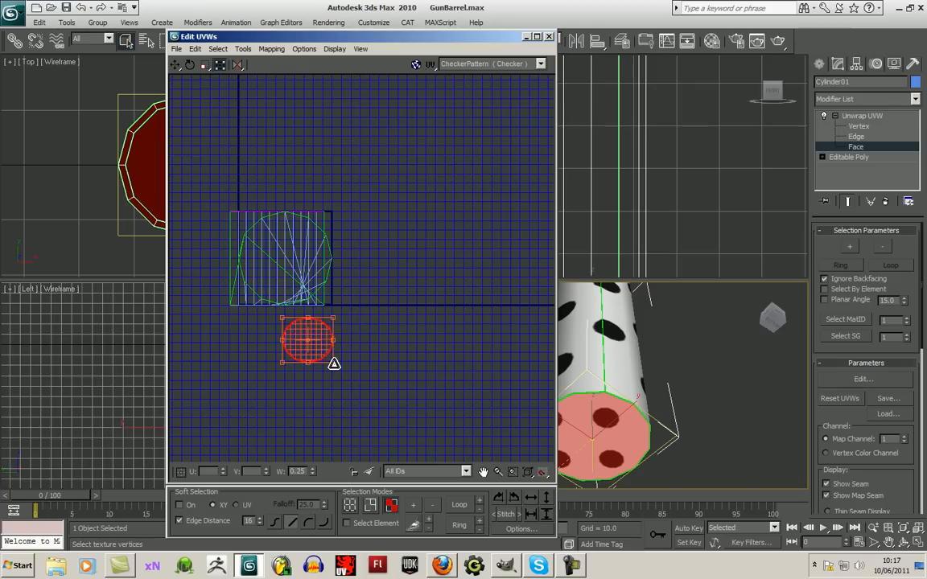
- Display the gunBarellOpac.bmp map as the background of the UV editor
left_click(493, 64)
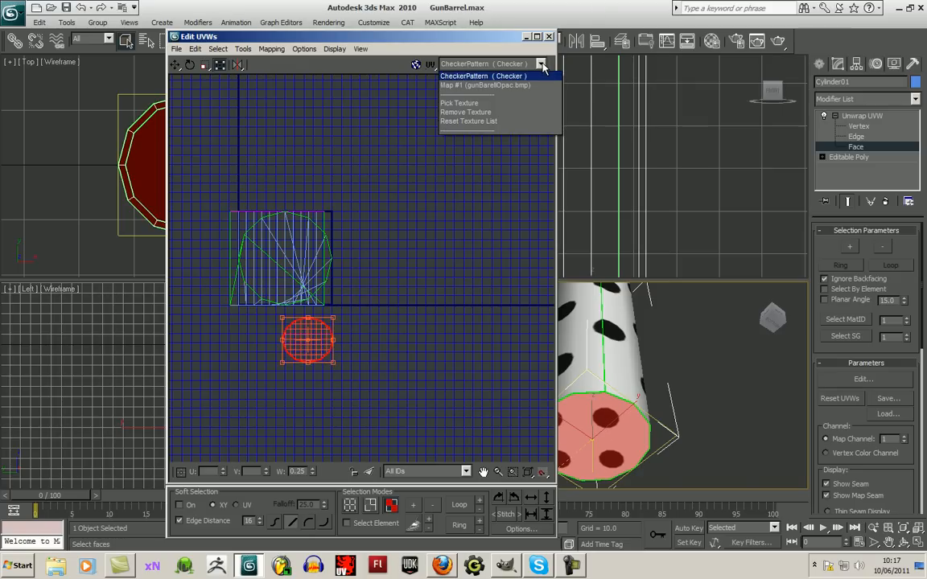
left_click(518, 85)
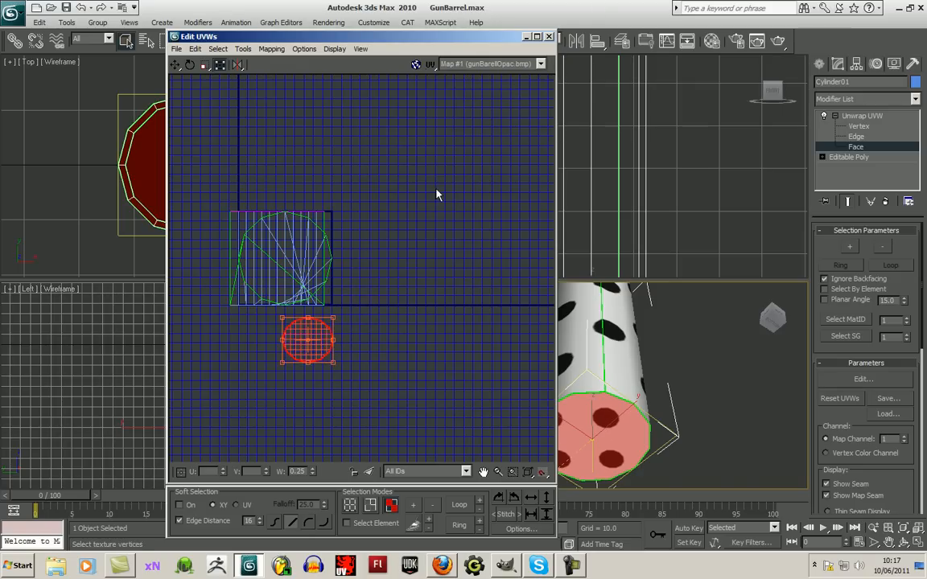
left_click(416, 64)
- Shrink the end cap's UVs further and place them on a solid area between the holes
scroll(366, 346, "up", 4)
left_click_drag(300, 324, 391, 224)
left_click_drag(455, 243, 347, 156)
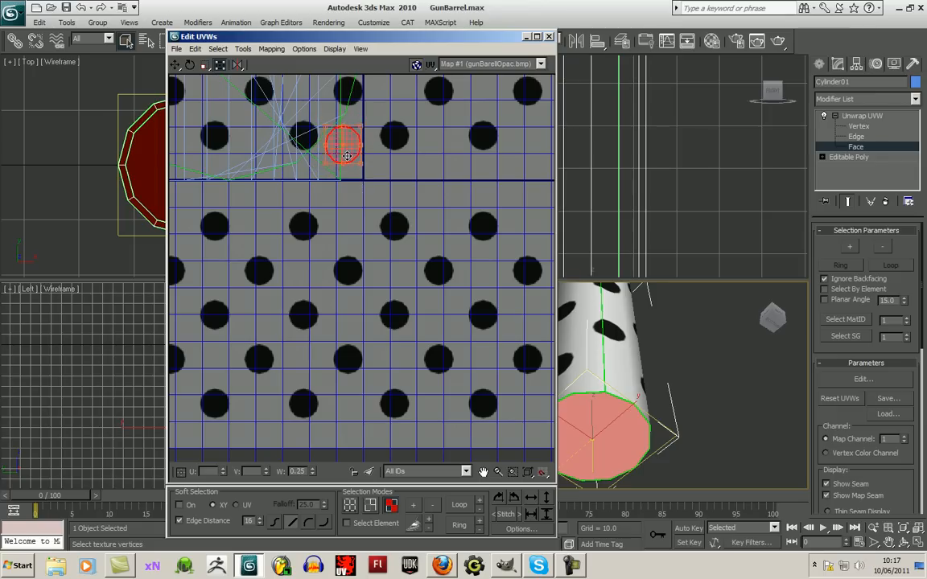
scroll(385, 200, "down", 3)
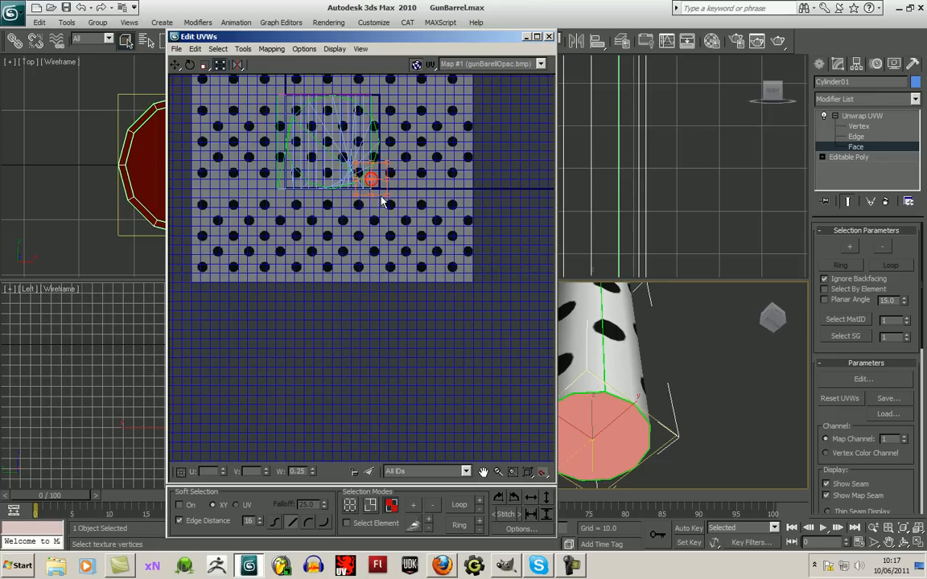
middle_click_drag(385, 211, 366, 248)
- Select a single face on the rim at the tube's open end
left_click(904, 542)
left_click_drag(598, 398, 651, 443)
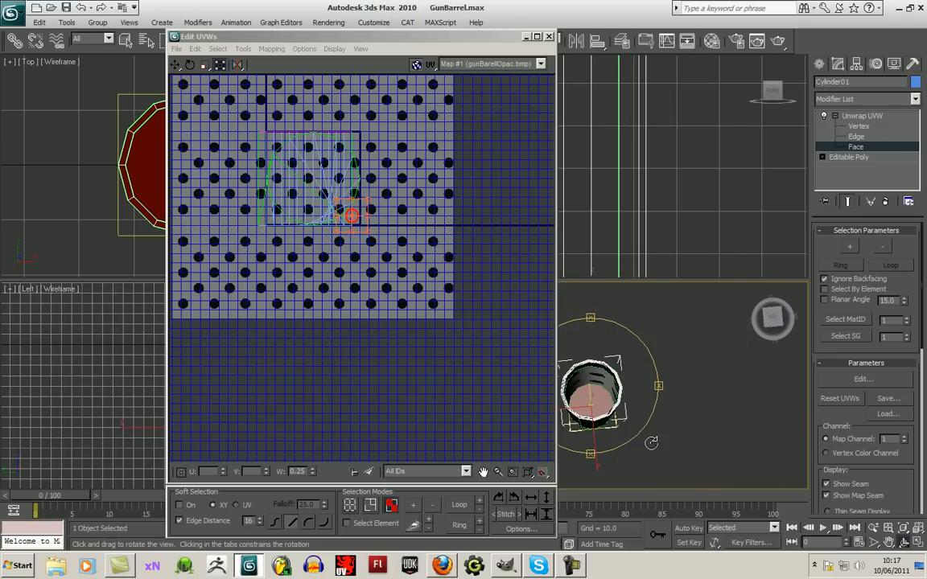
scroll(548, 382, "up", 4)
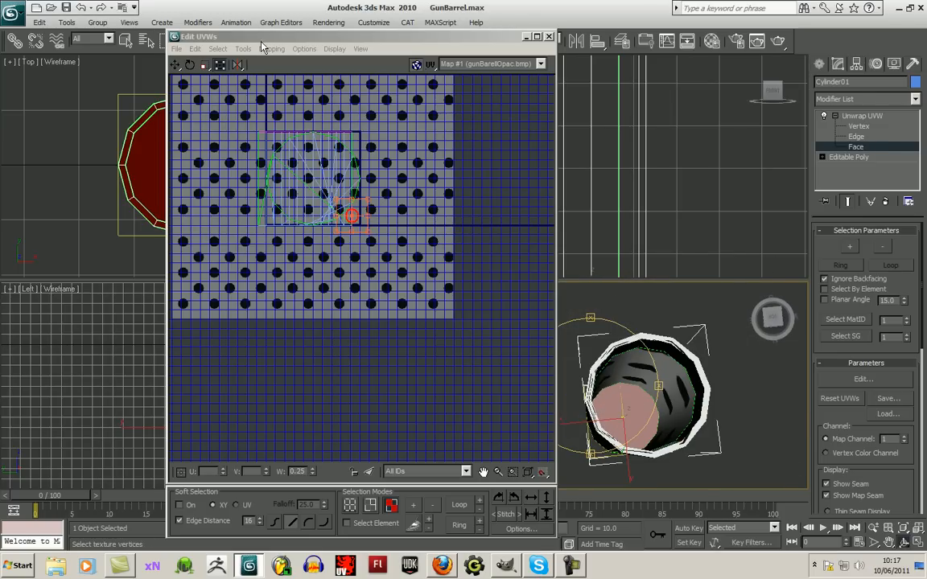
left_click_drag(234, 37, 126, 85)
left_click(125, 41)
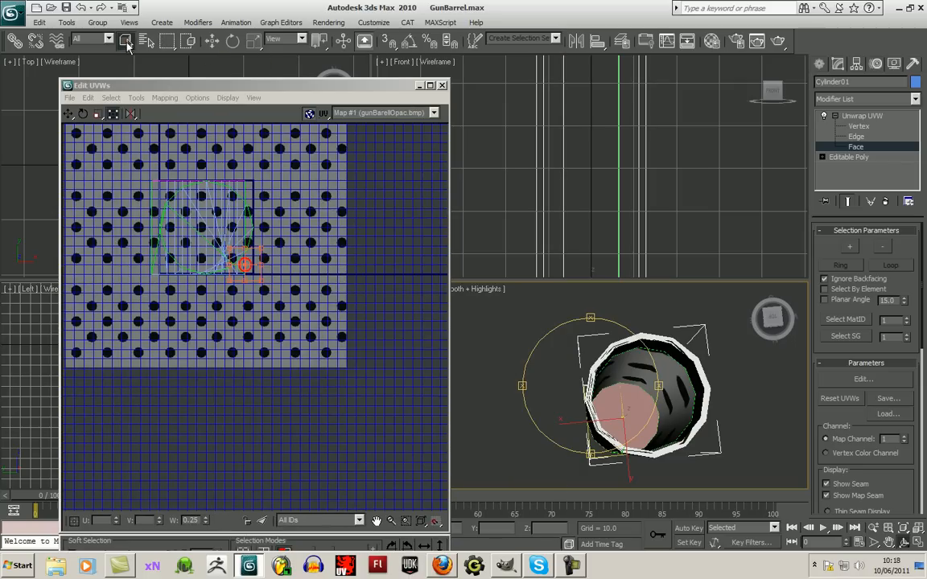
left_click(600, 356)
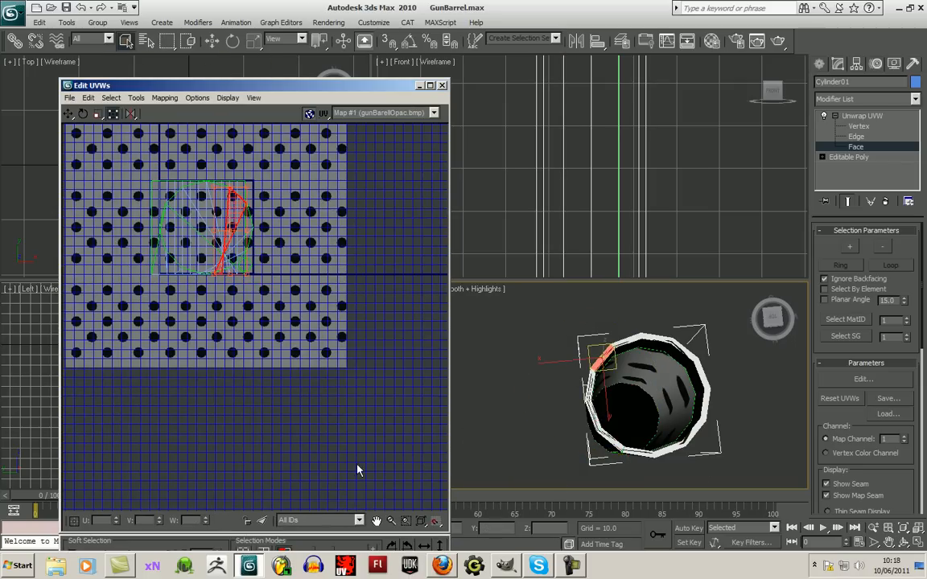
left_click_drag(346, 85, 351, 54)
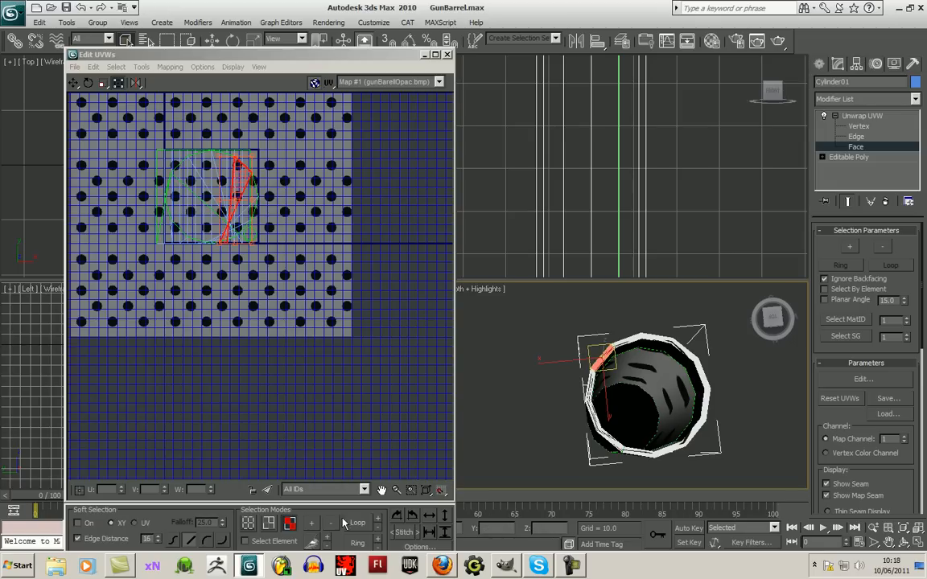
left_click(380, 523)
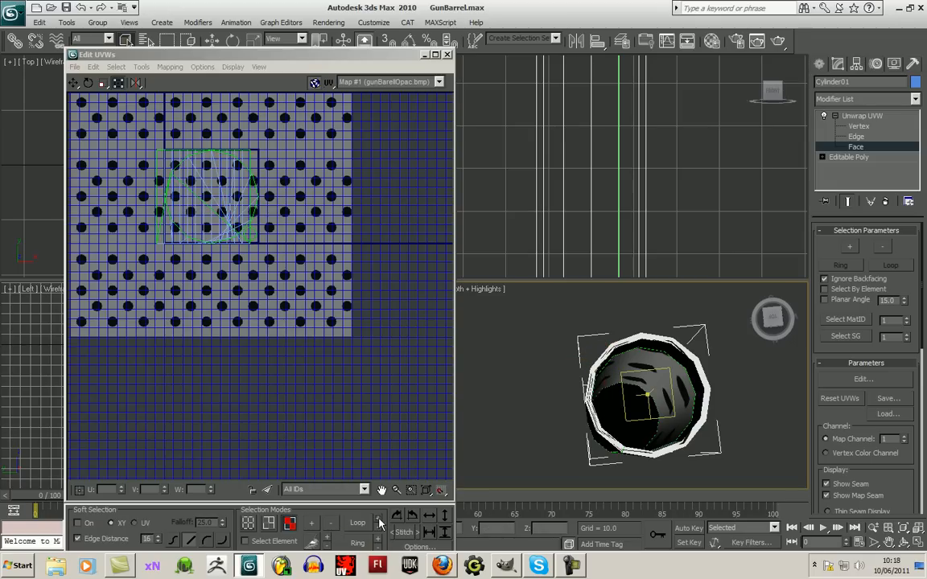
left_click(380, 532)
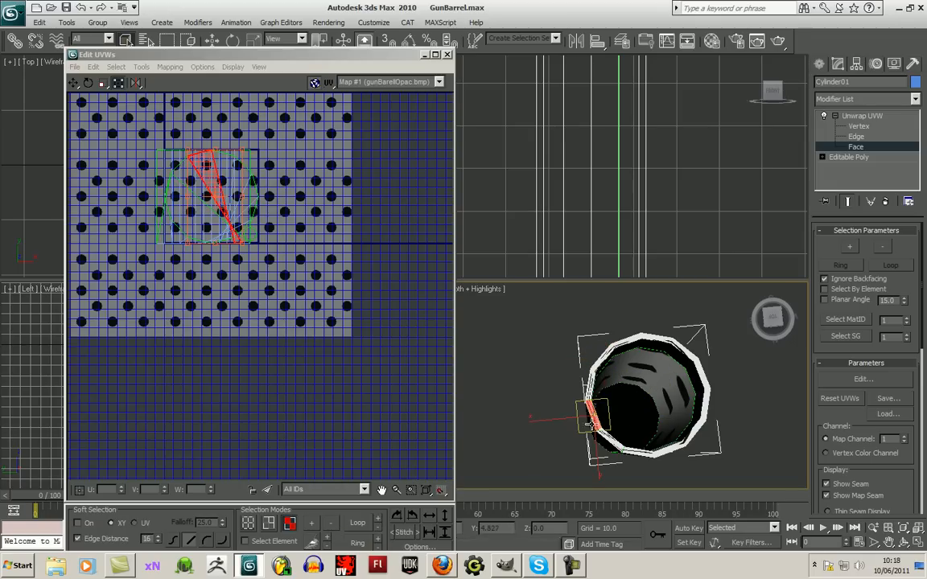
- Extend the face selection around the entire rim of the tube's open end
left_click(378, 544)
left_click(375, 519)
left_click(375, 520)
left_click(376, 519)
left_click(377, 520)
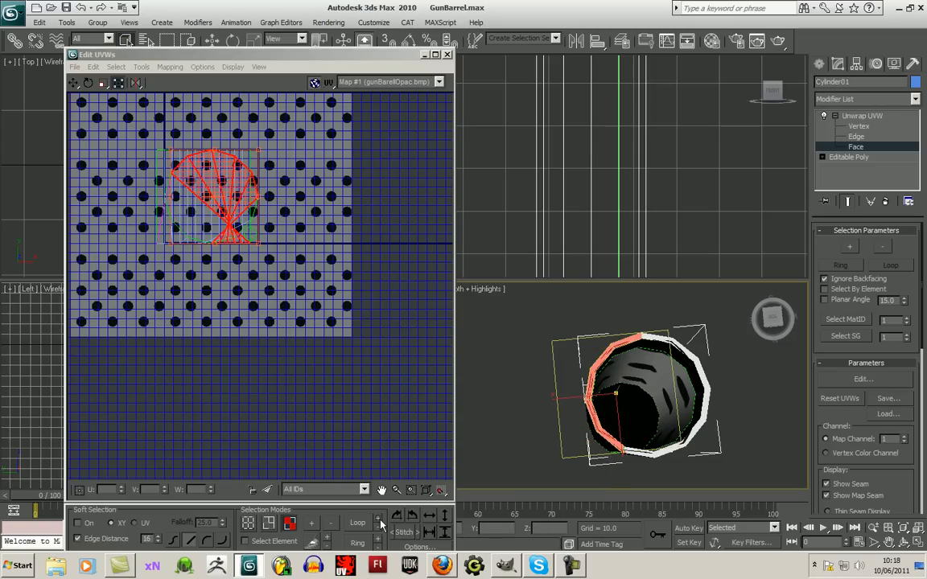
left_click(381, 521)
left_click(381, 521)
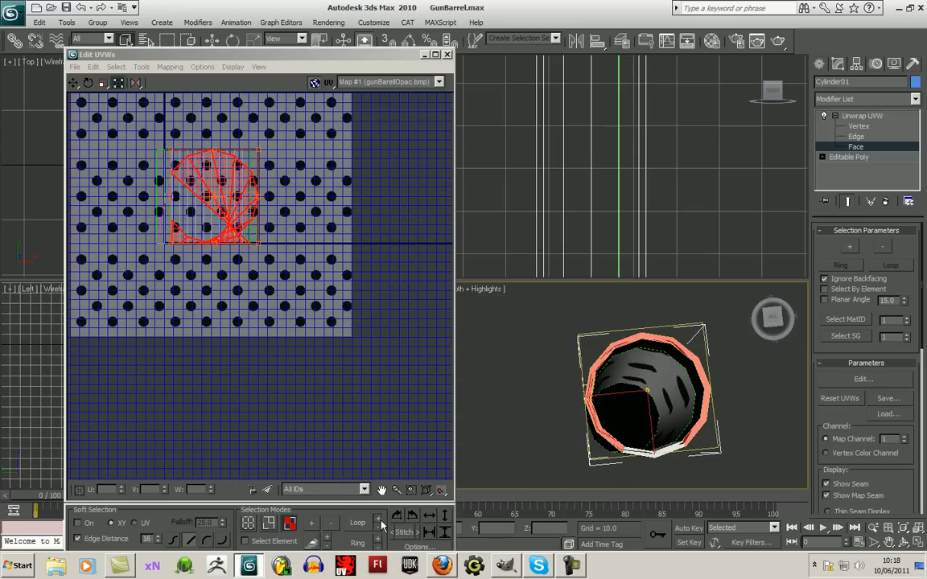
left_click(382, 524)
- Detach the rim faces' edge vertices and move their UVs below the rest of the layout
right_click(219, 188)
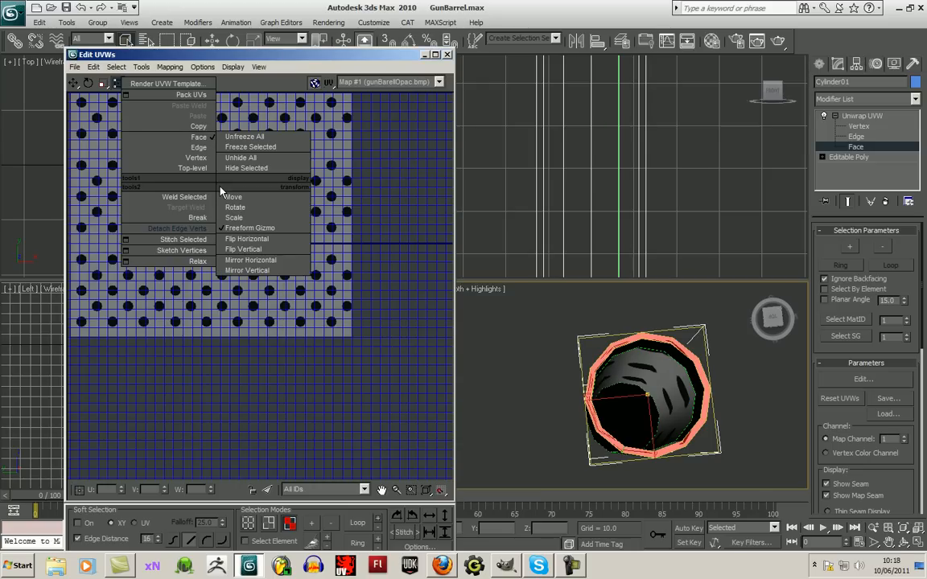
left_click(197, 231)
left_click_drag(240, 212, 288, 363)
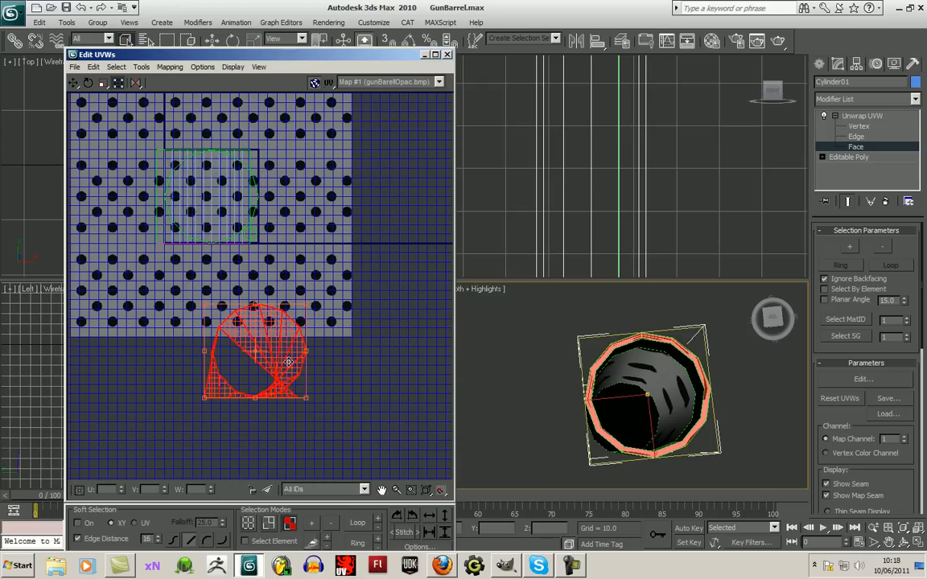
- Flatten-map the rim faces with a 45 face angle threshold and 0.02 spacing, and move the resulting UV ring away from the other UVs
left_click(170, 67)
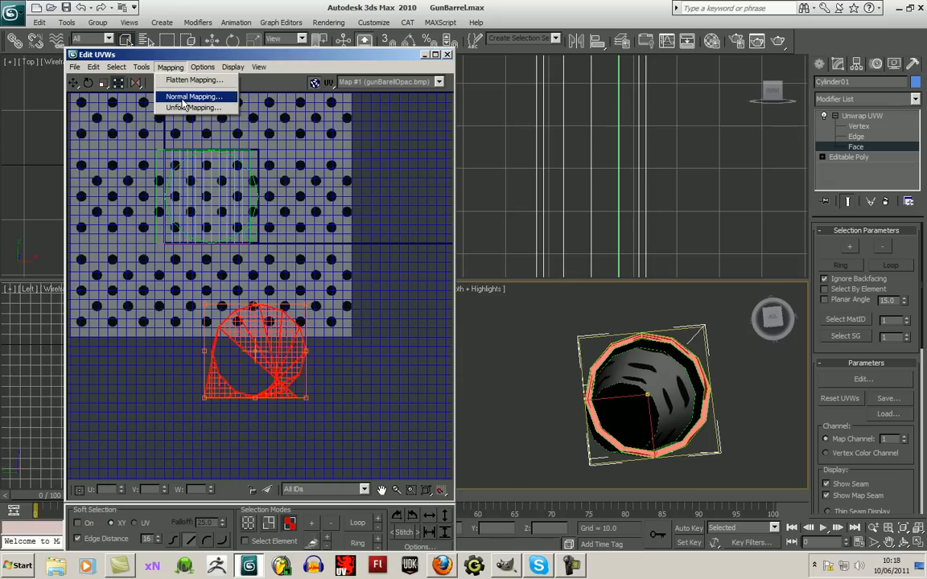
left_click(193, 80)
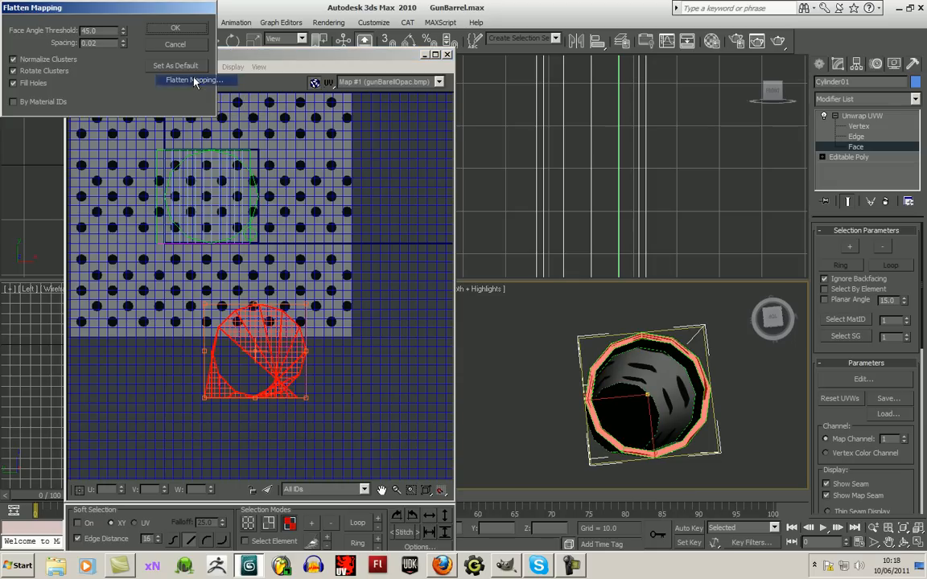
left_click(176, 29)
left_click_drag(250, 219, 353, 311)
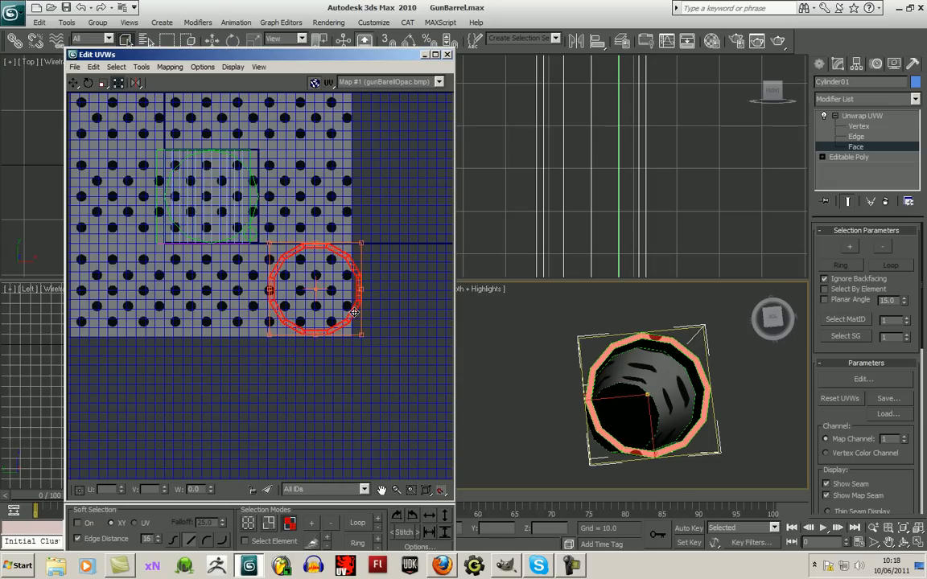
- Shrink the rim's UV ring and place it on a solid area between the holes at the lower corner of the texture square
scroll(374, 348, "up", 5)
middle_click_drag(374, 347, 416, 388)
left_click_drag(396, 384, 173, 151)
middle_click_drag(173, 191, 356, 346)
left_click_drag(351, 294, 276, 247)
left_click(259, 257)
scroll(258, 257, "down", 5)
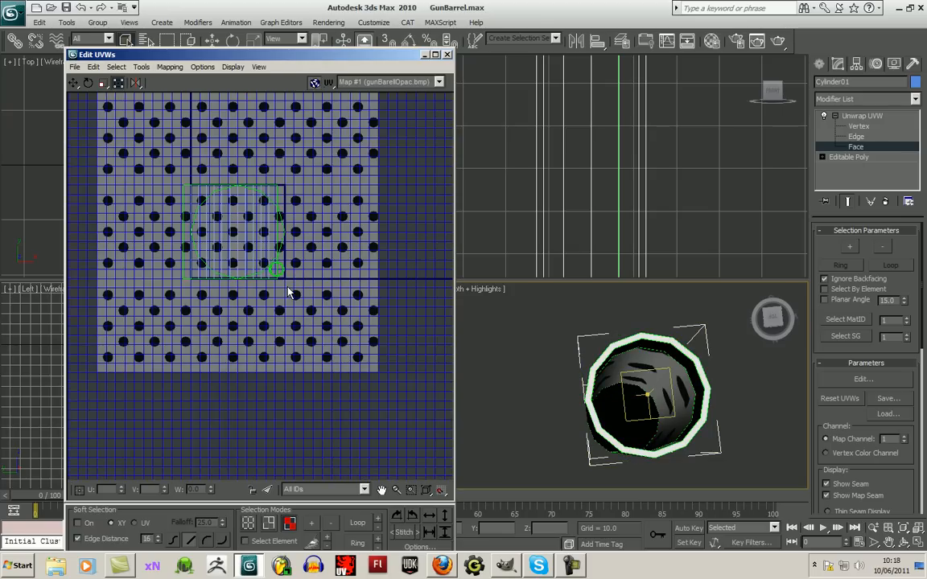
scroll(284, 253, "up", 3)
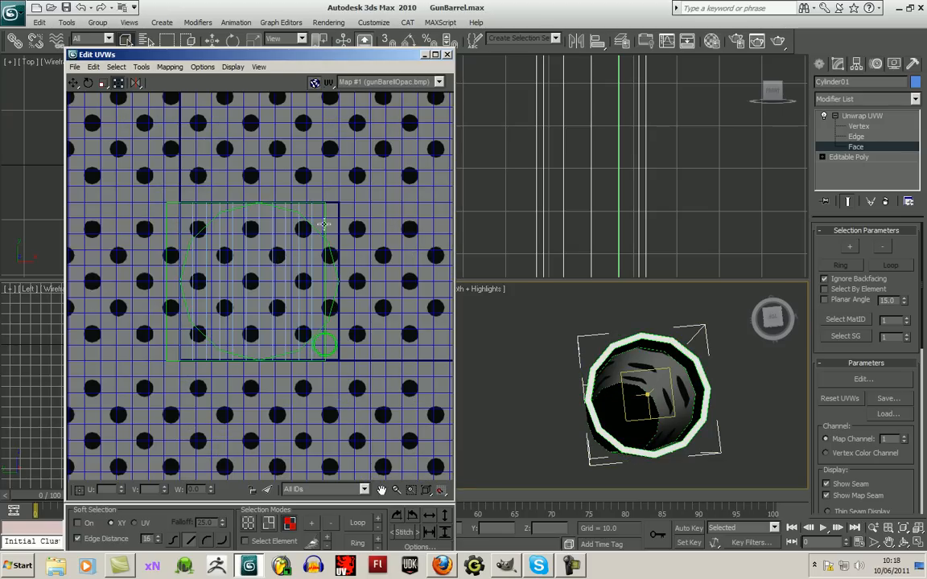
scroll(324, 225, "down", 4)
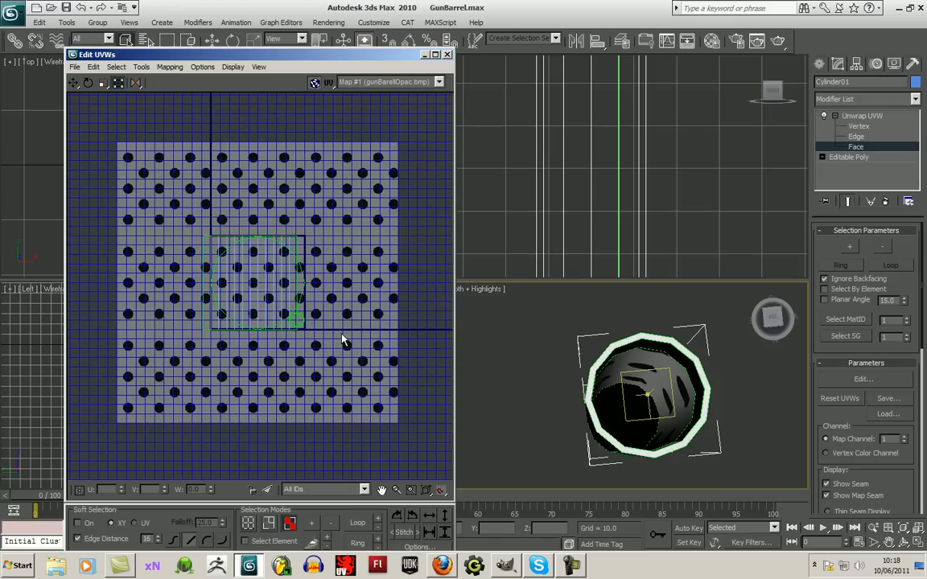
scroll(342, 340, "up", 1)
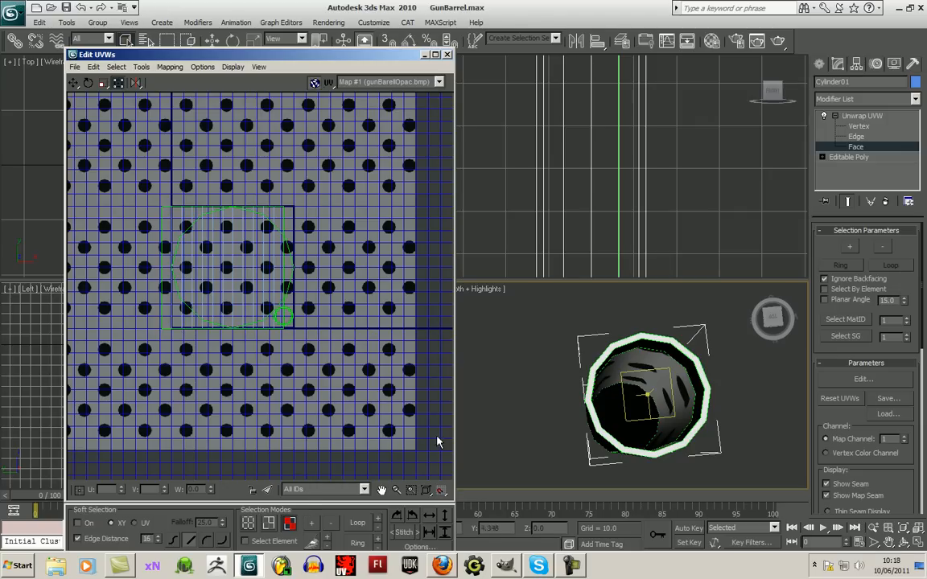
- Turn on element selection and select the whole UV shell of the tube's perforated wall
left_click(905, 544)
left_click_drag(609, 388, 580, 332)
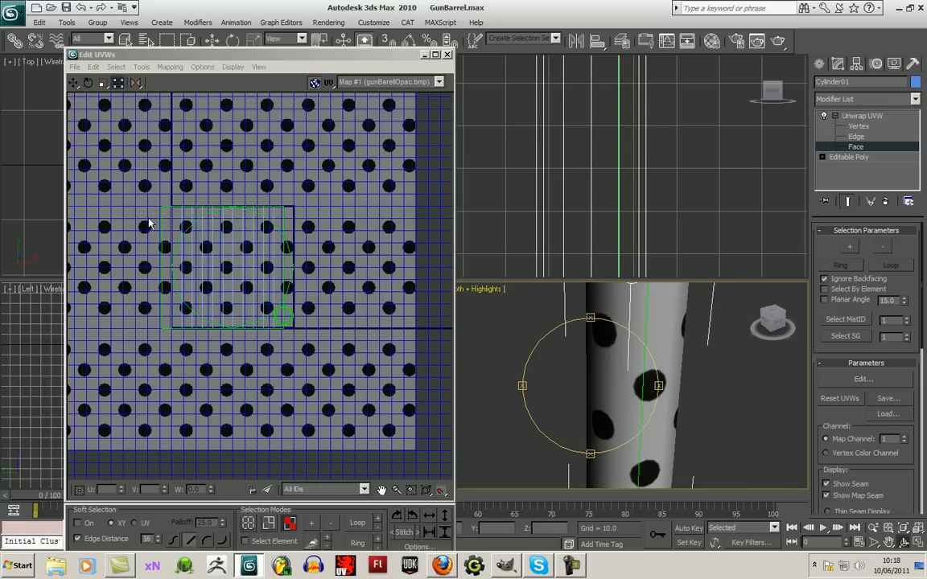
left_click(122, 84)
left_click(255, 542)
left_click(168, 328)
- Align the wall's UV shell with the texture square, adjusting its corner to fit the tile edges
mouse_move(184, 320)
left_mouse_down()
mouse_move(201, 324)
mouse_move(166, 321)
mouse_move(207, 321)
mouse_move(198, 321)
left_mouse_up()
mouse_move(296, 326)
left_mouse_down()
mouse_move(228, 325)
mouse_move(298, 323)
left_mouse_up()
key("ctrl+z")
key("ctrl+z")
left_click_drag(271, 214, 282, 215)
key("ctrl+z")
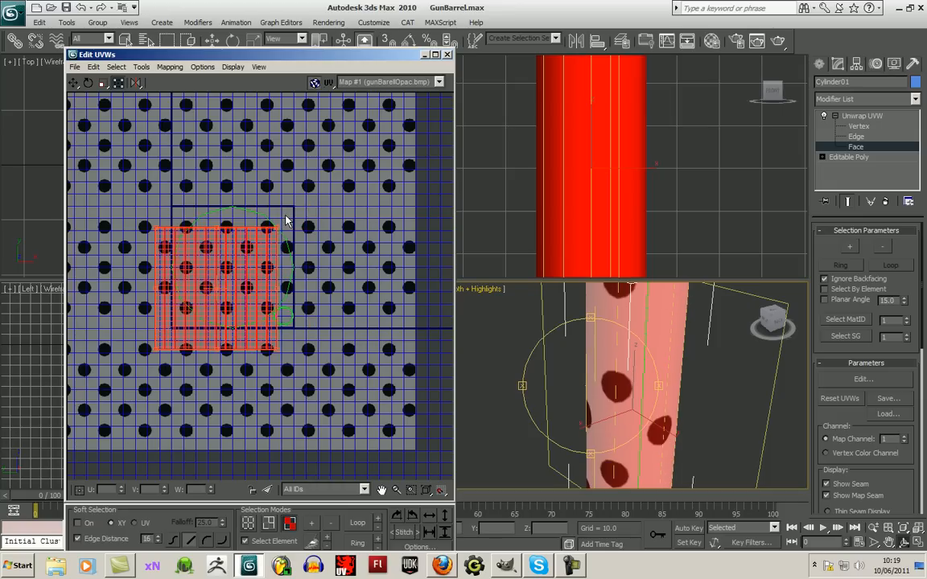
key("ctrl+z")
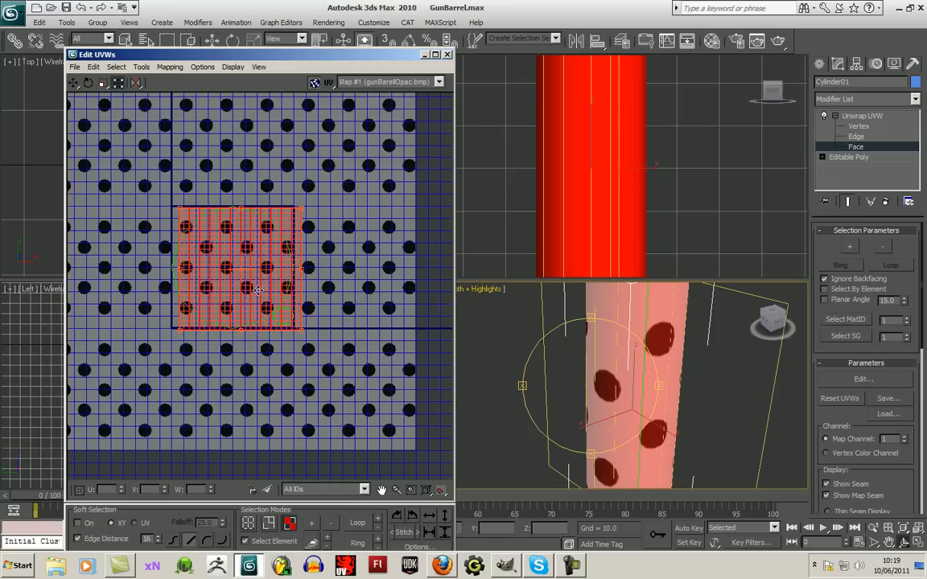
scroll(254, 290, "up", 3)
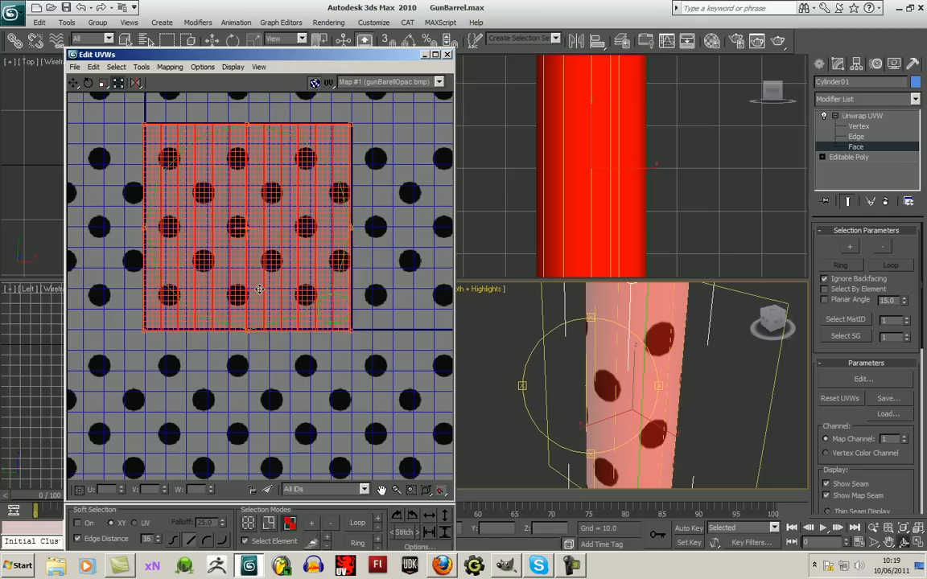
left_click_drag(258, 289, 260, 288)
left_click_drag(141, 333, 144, 333)
middle_click_drag(579, 423, 528, 261, "alt")
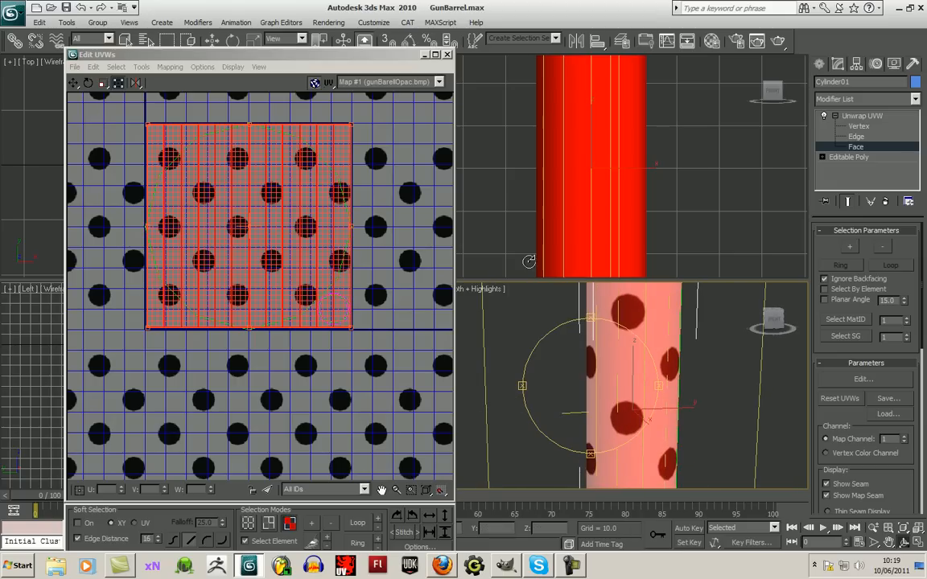
- Exit UV editing with the tube deselected and save the scene as GunBarrel01.max
left_click(449, 55)
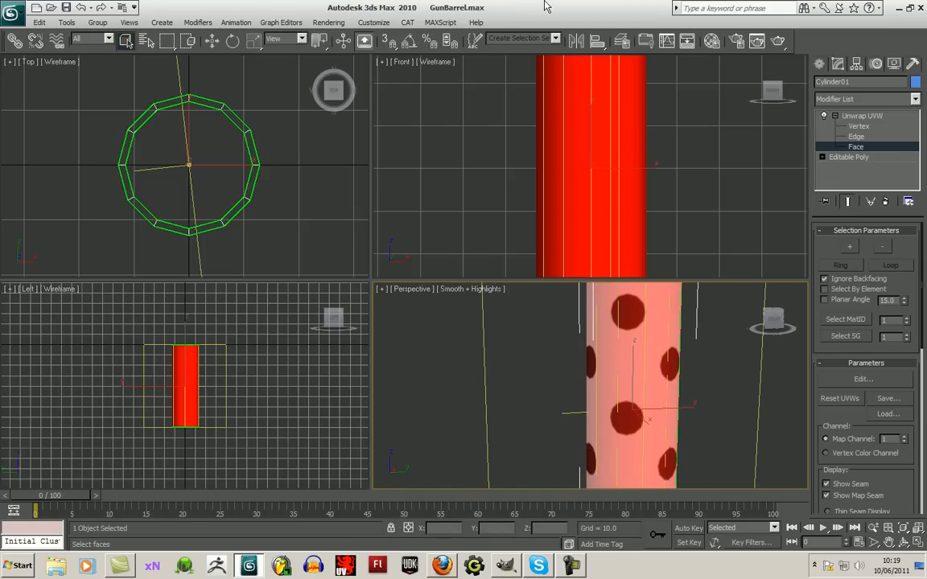
scroll(273, 131, "down", 4)
left_click(819, 64)
left_click(741, 182)
middle_click_drag(731, 362, 677, 342)
scroll(677, 342, "down", 6)
scroll(676, 347, "up", 3)
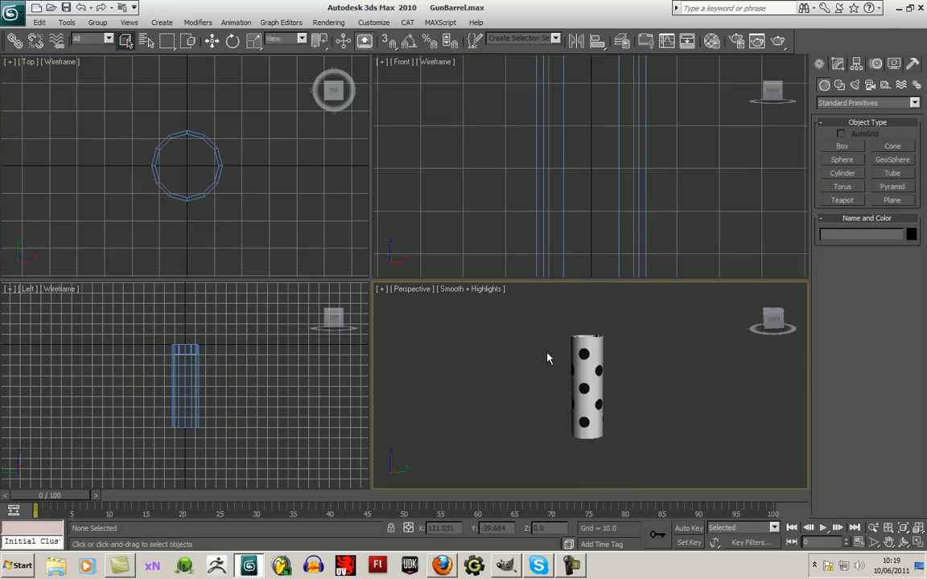
middle_click_drag(298, 171, 306, 182)
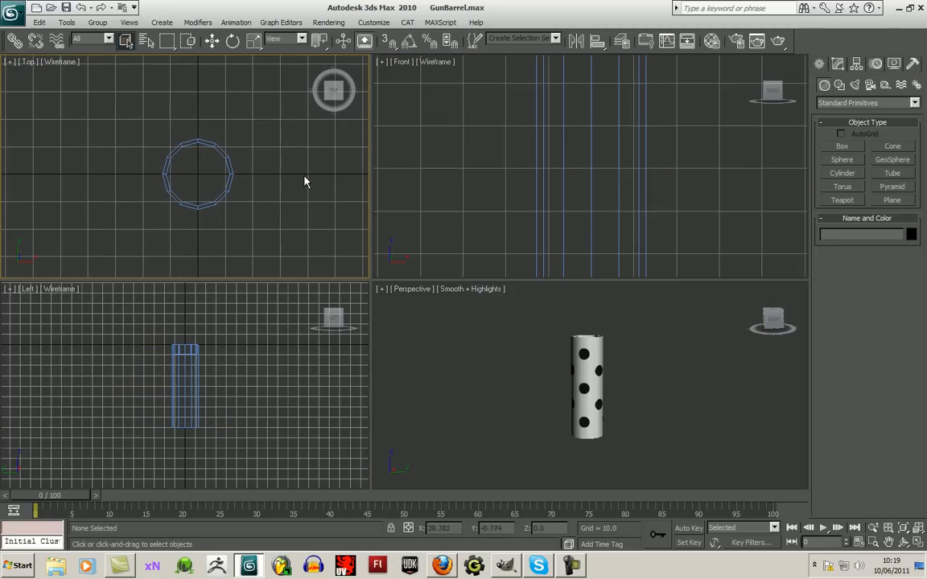
left_click(67, 8)
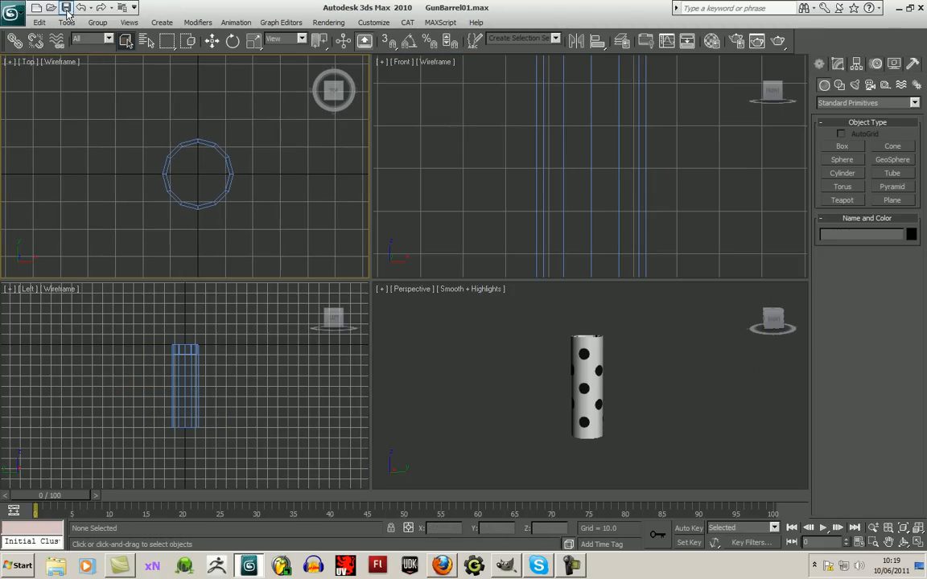
- Render the perspective view of the perforated tube to check its holes
scroll(724, 387, "up", 4)
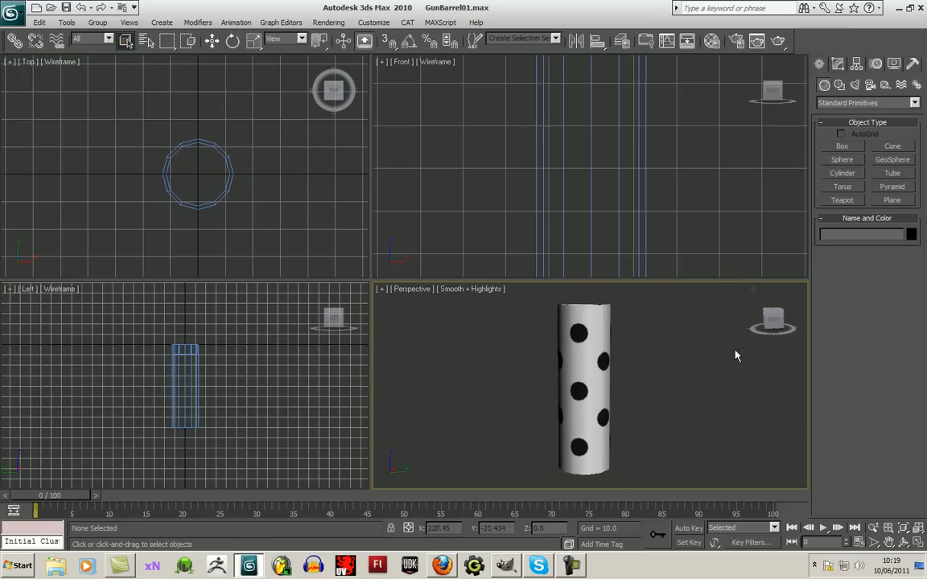
left_click(778, 44)
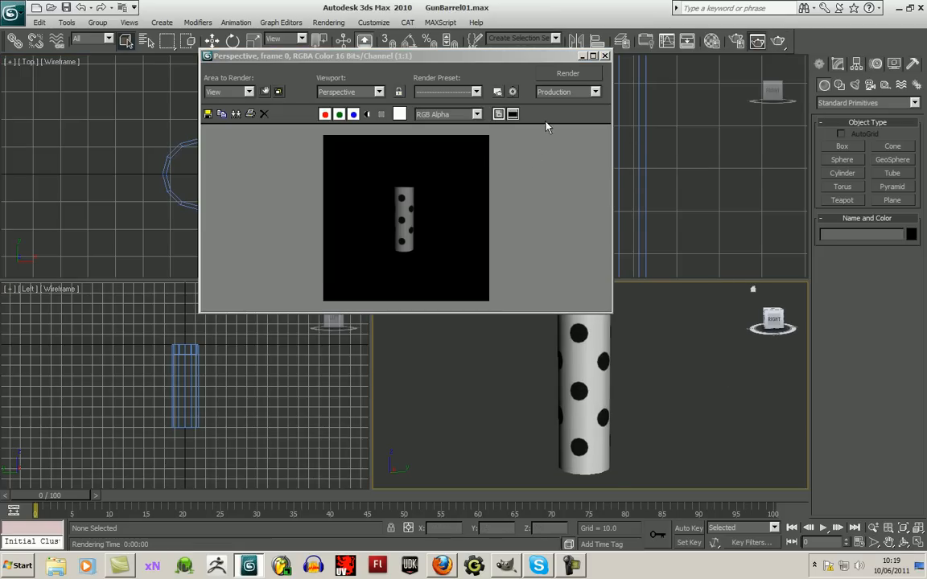
left_click(605, 56)
left_click(760, 42)
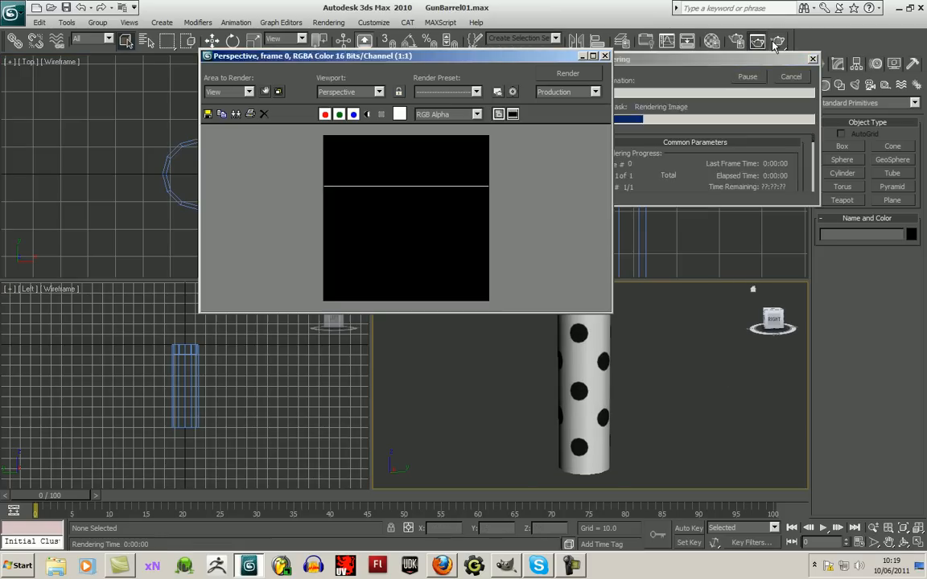
left_click(605, 55)
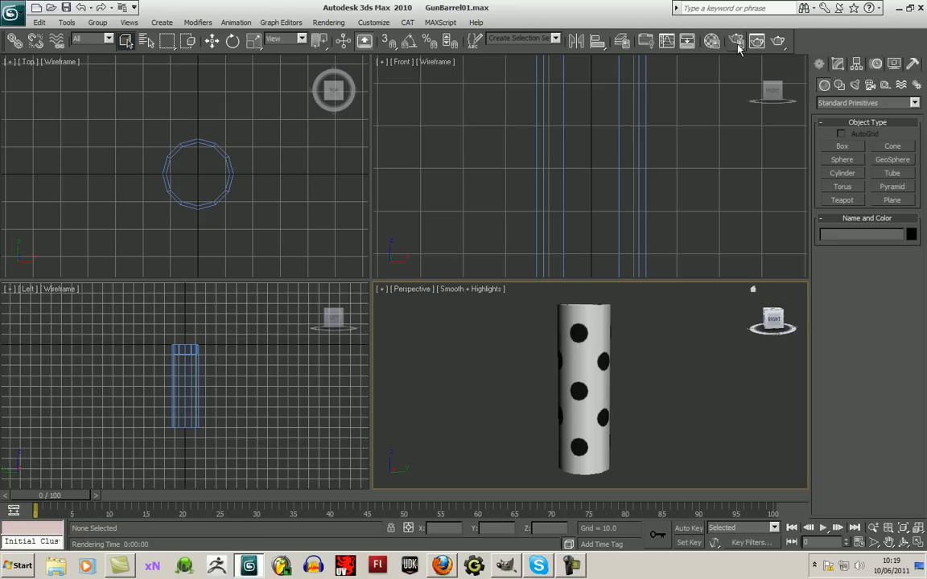
- Enable Force 2-Sided in the render settings and render the perspective view
left_click(736, 41)
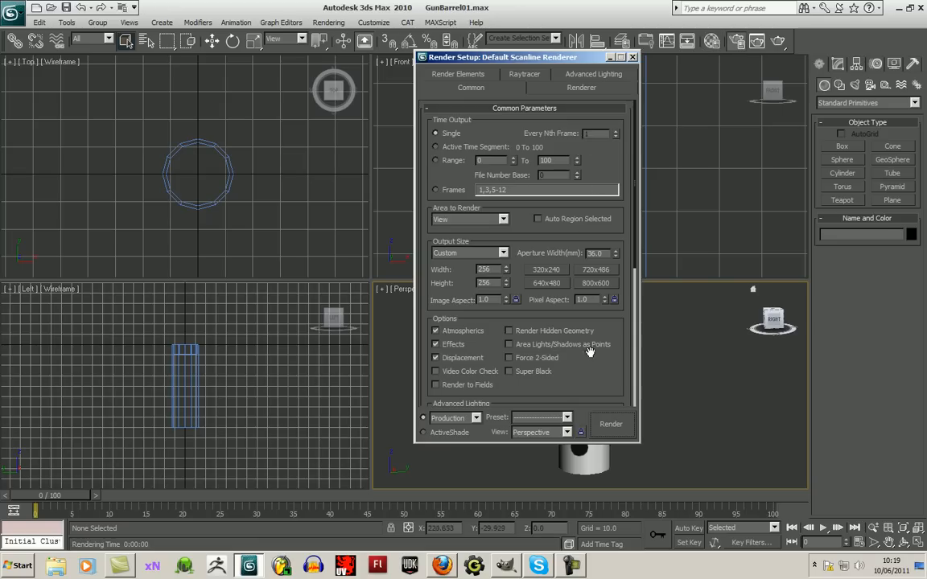
left_click(530, 360)
left_click(610, 424)
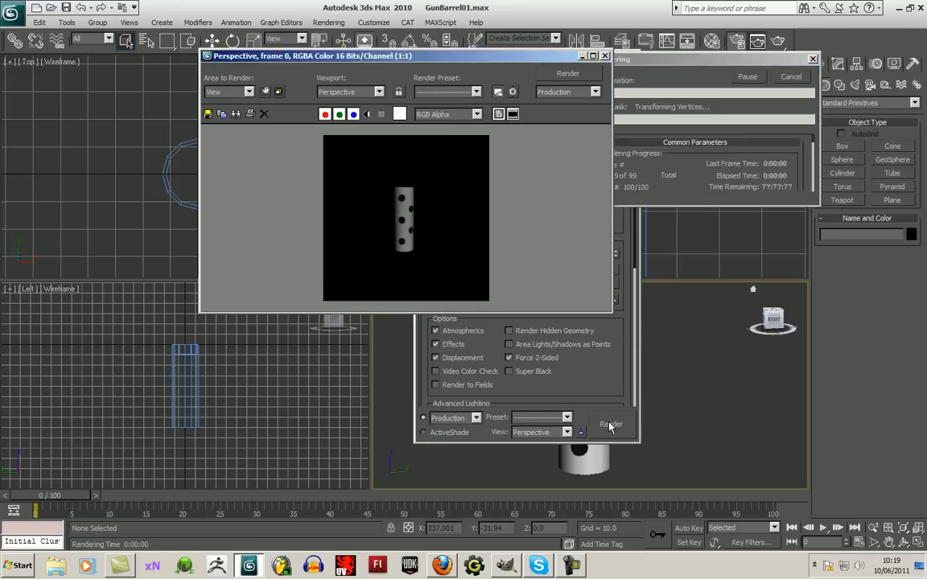
left_click(605, 57)
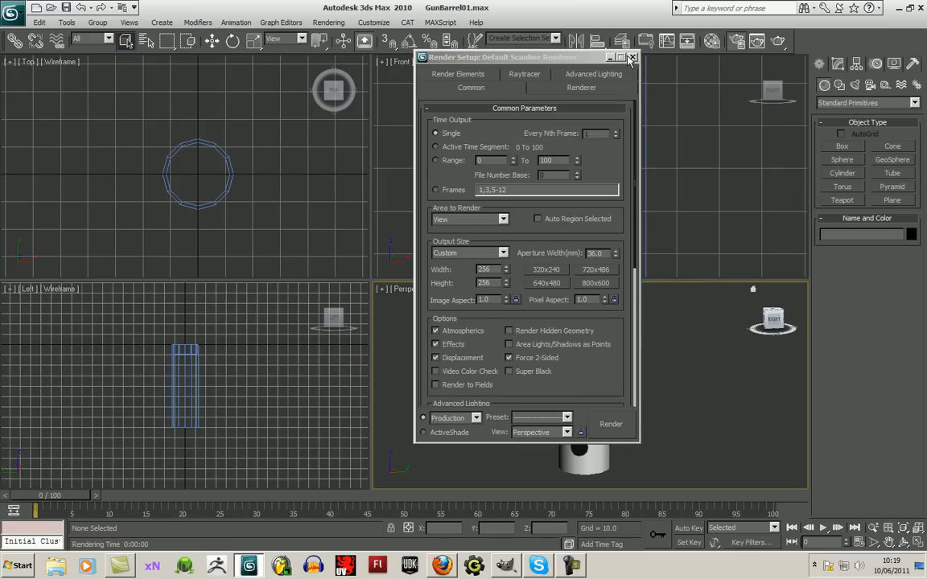
- Set the render output size to 800x600 and render the tube again
left_click(596, 283)
left_click(613, 426)
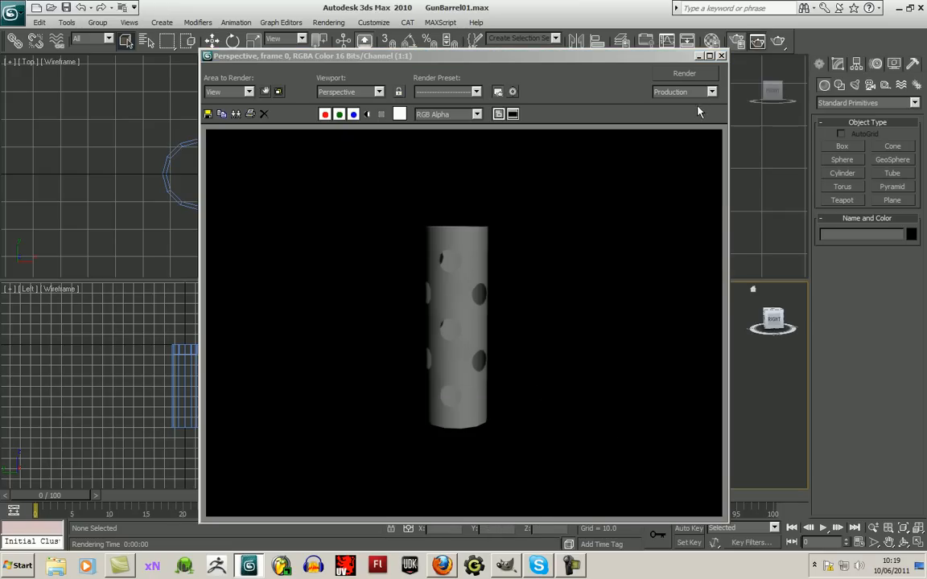
left_click(722, 56)
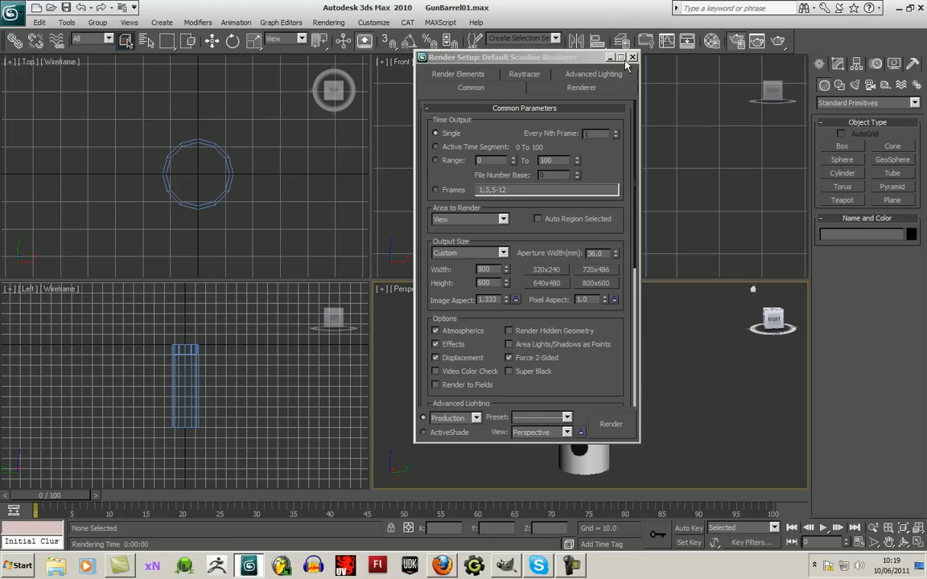
left_click(632, 58)
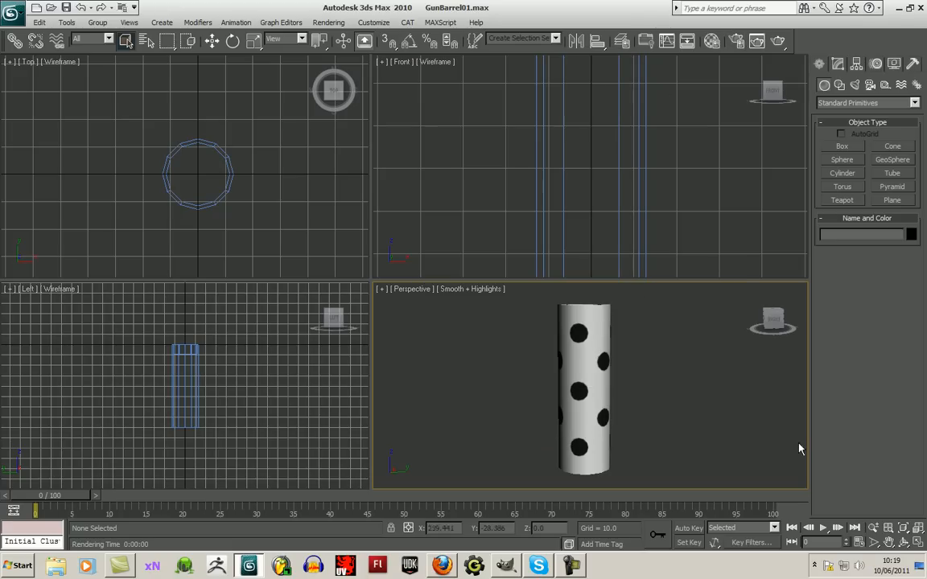
- Render the tube from an angle that looks down into its open end
left_click(903, 543)
left_click_drag(619, 418, 559, 368)
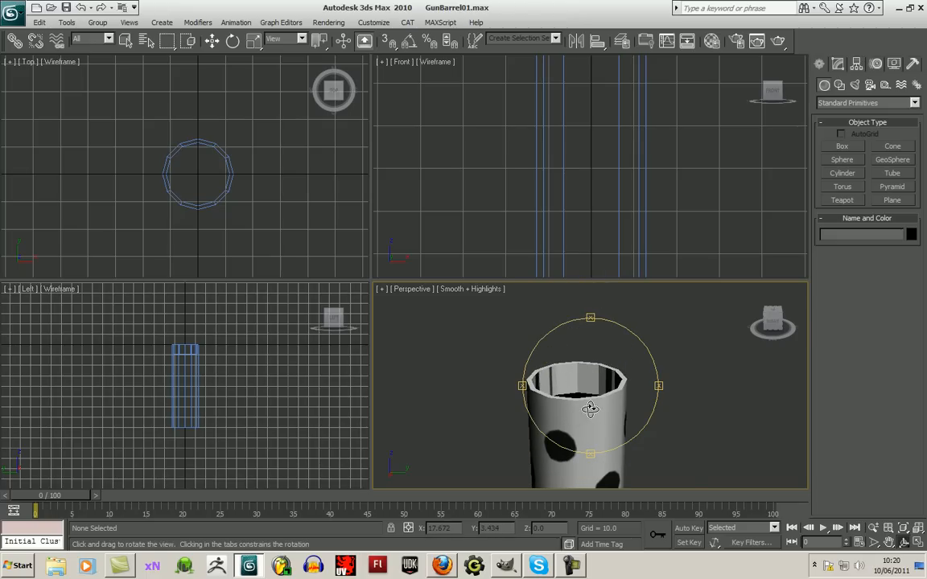
left_click_drag(531, 370, 613, 411)
left_click(777, 40)
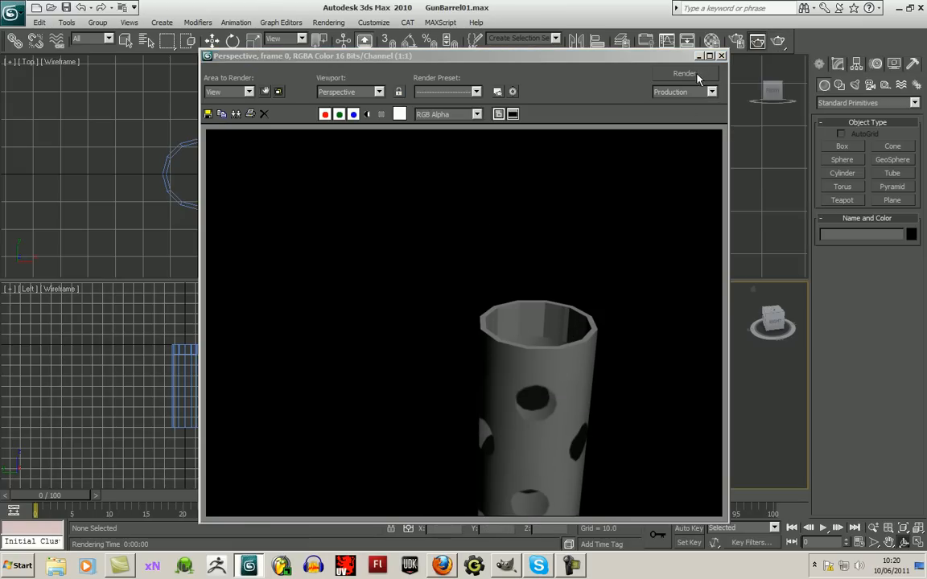
left_click(721, 56)
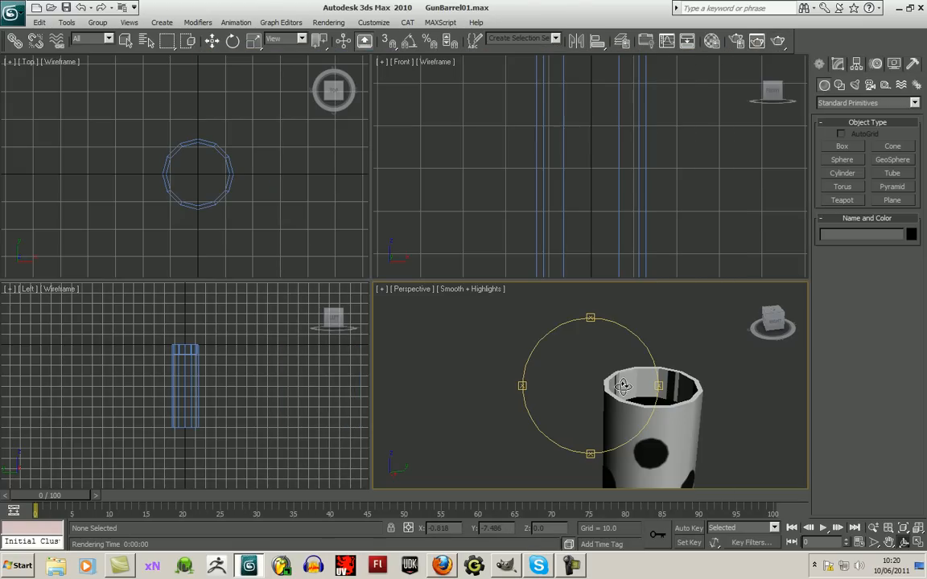
- Draw a 12-sided cylinder inside the tube in the Front view, about 4.37 in radius and 2.11 high
scroll(583, 384, "down", 5)
scroll(582, 384, "up", 5)
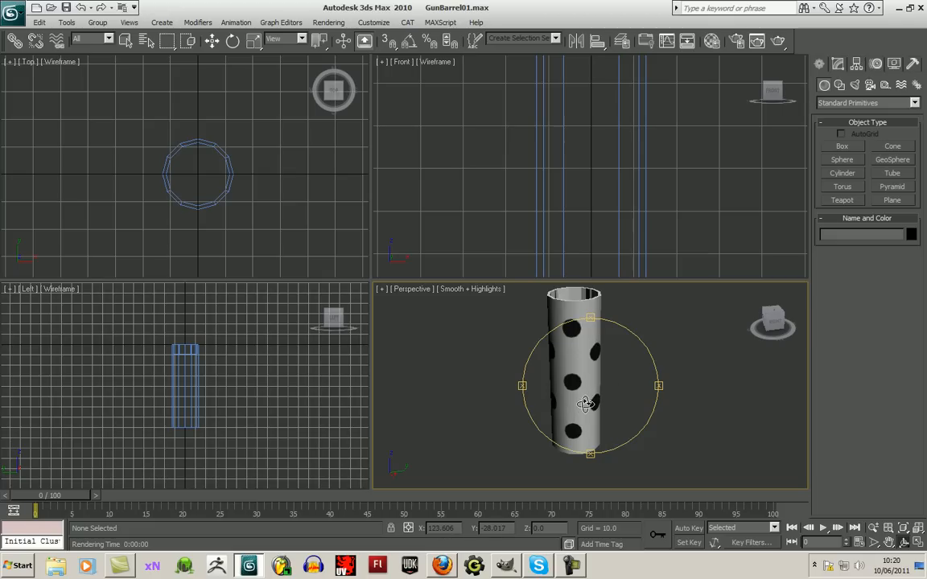
mouse_move(598, 392)
left_mouse_down()
mouse_move(620, 376)
mouse_move(595, 390)
left_mouse_up()
left_click(211, 41)
left_click(655, 213)
left_click(842, 172)
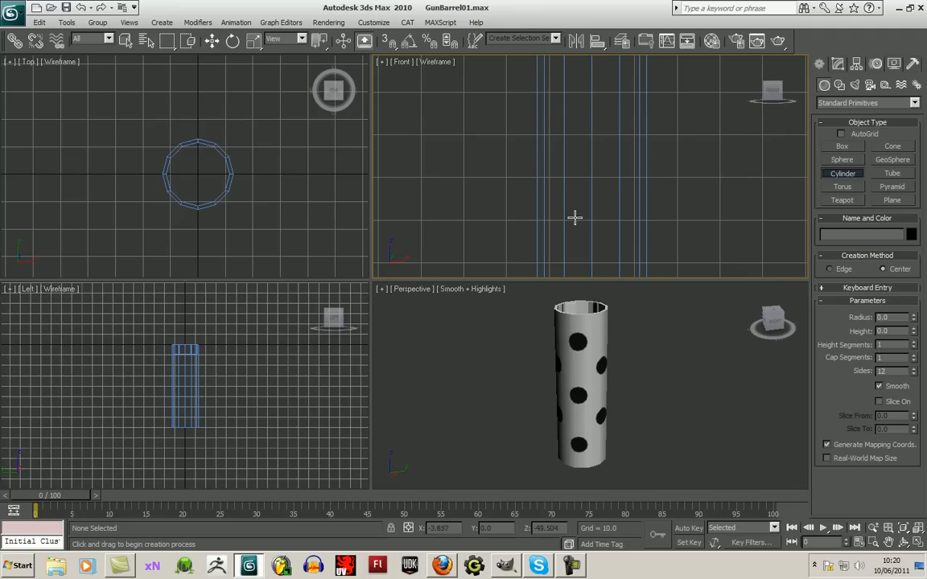
left_click_drag(589, 206, 602, 218)
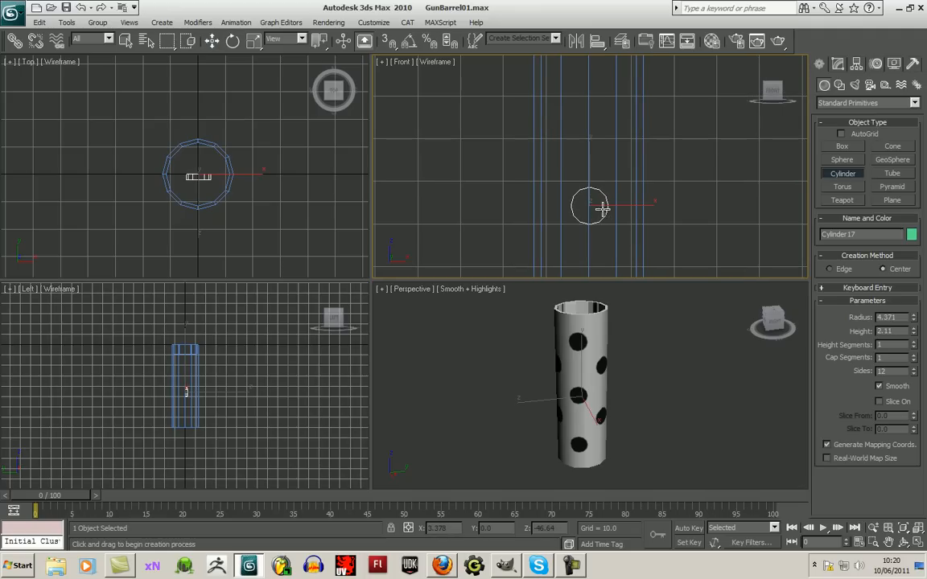
- Convert the small cylinder to an Editable Poly and try selecting its cap at polygon level
left_click(837, 64)
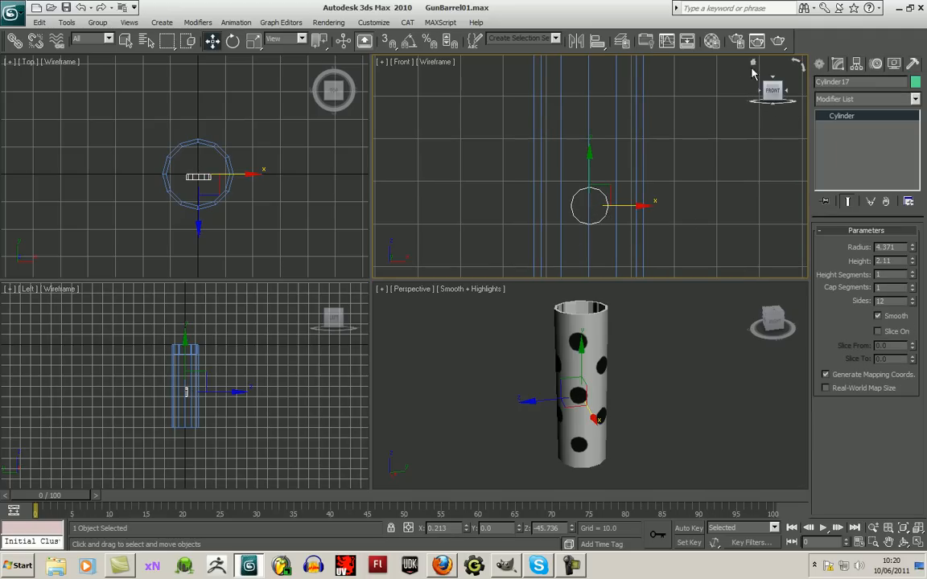
right_click(842, 117)
left_click(868, 195)
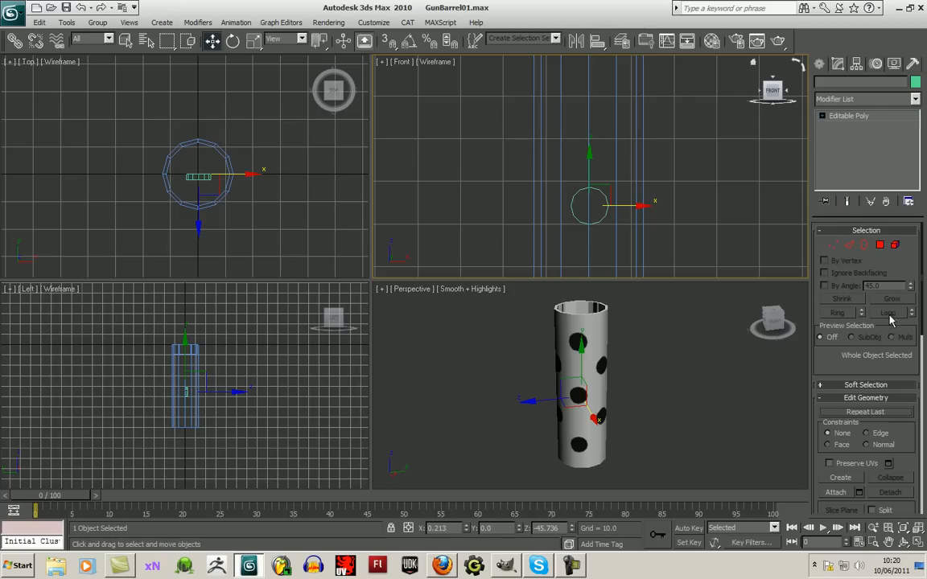
key("4")
scroll(580, 234, "up", 2)
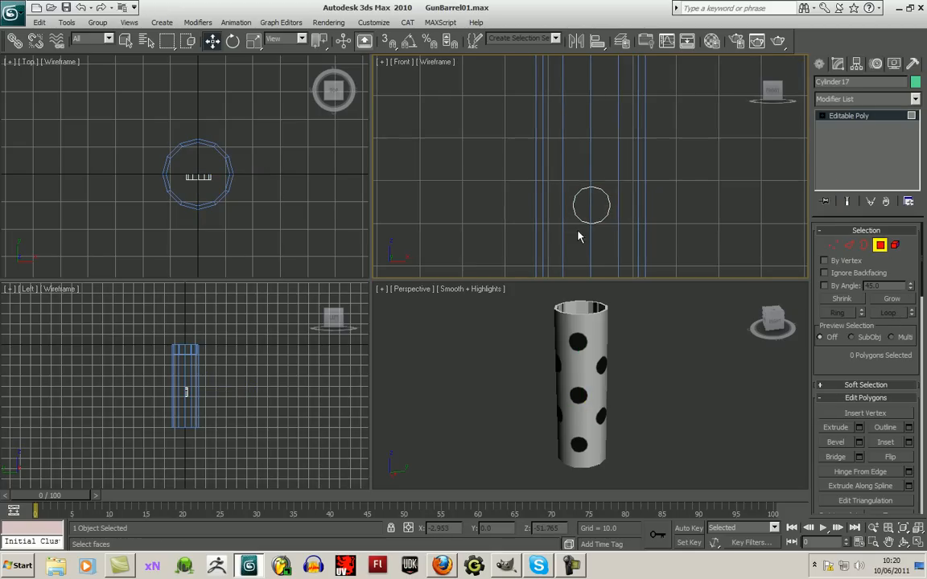
left_click(595, 219)
left_click(533, 211)
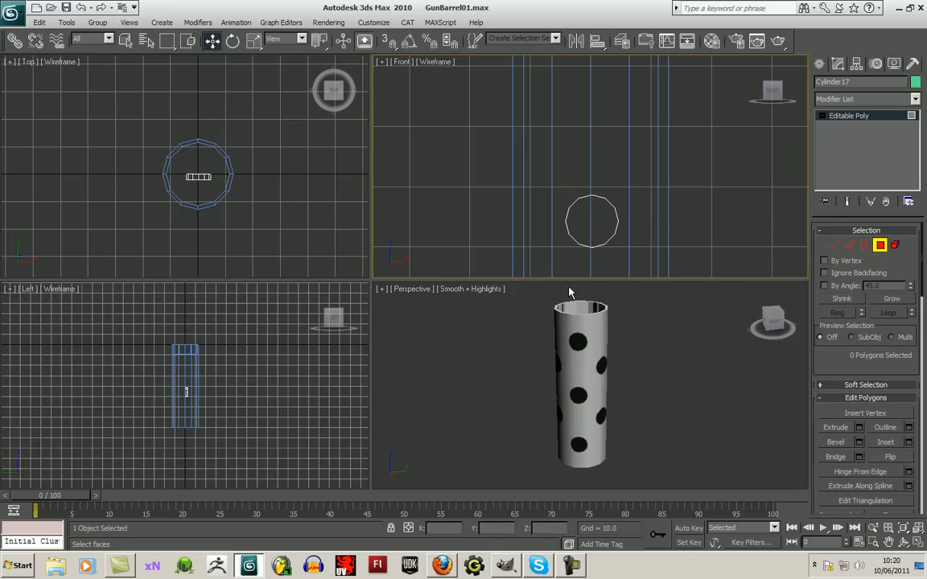
- Show the back of the tube with Smooth + Highlights shading and raise the small cylinder to the height of a hole
left_click(788, 94)
left_click(788, 93)
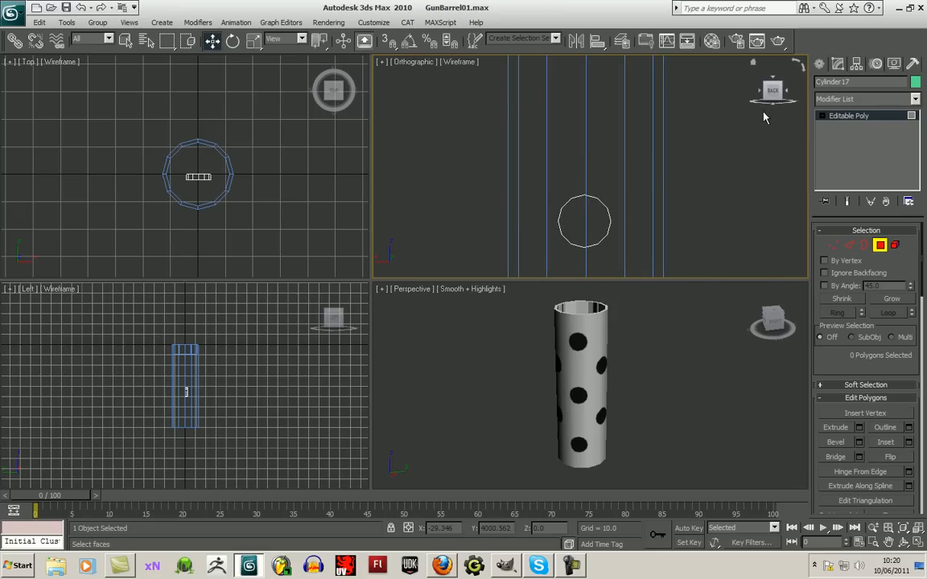
middle_click_drag(675, 229, 579, 211)
left_click(819, 64)
left_click(460, 62)
left_click(475, 74)
left_click_drag(535, 201, 542, 157)
- Move the small cylinder in the Top view onto the tube wall, at about X 0.323, Y -9.794
middle_click_drag(234, 237, 241, 231)
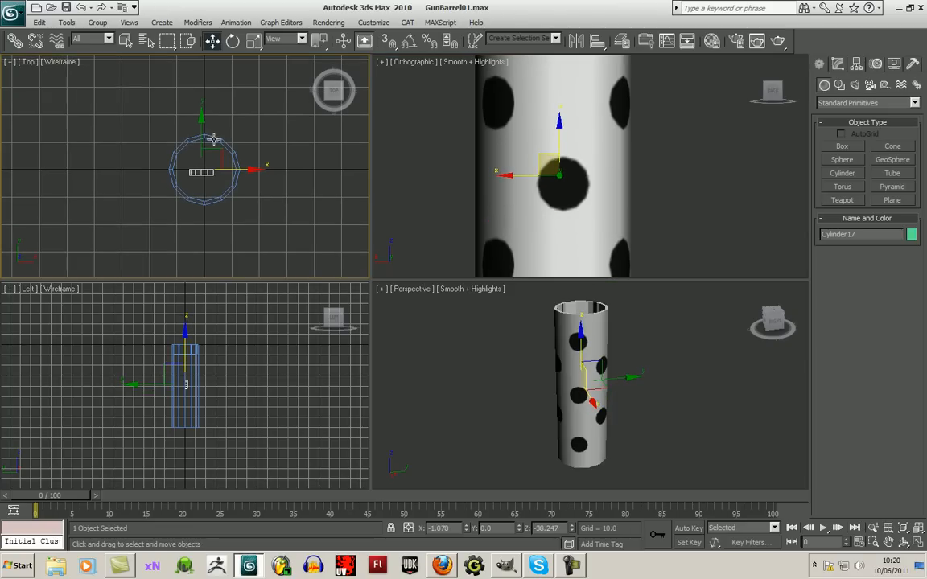
left_click_drag(203, 128, 224, 166)
left_click_drag(252, 198, 256, 199)
left_click_drag(206, 151, 205, 149)
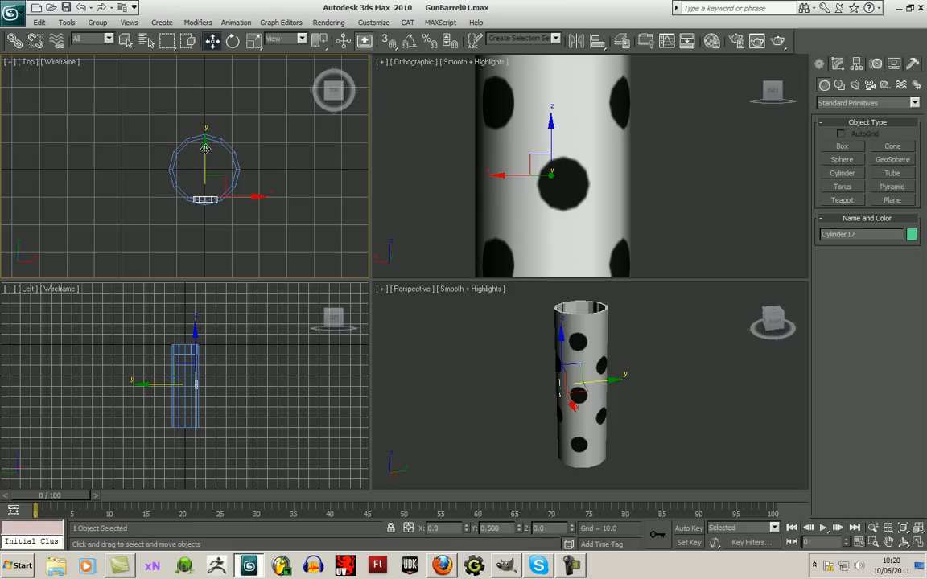
middle_click_drag(267, 239, 260, 234)
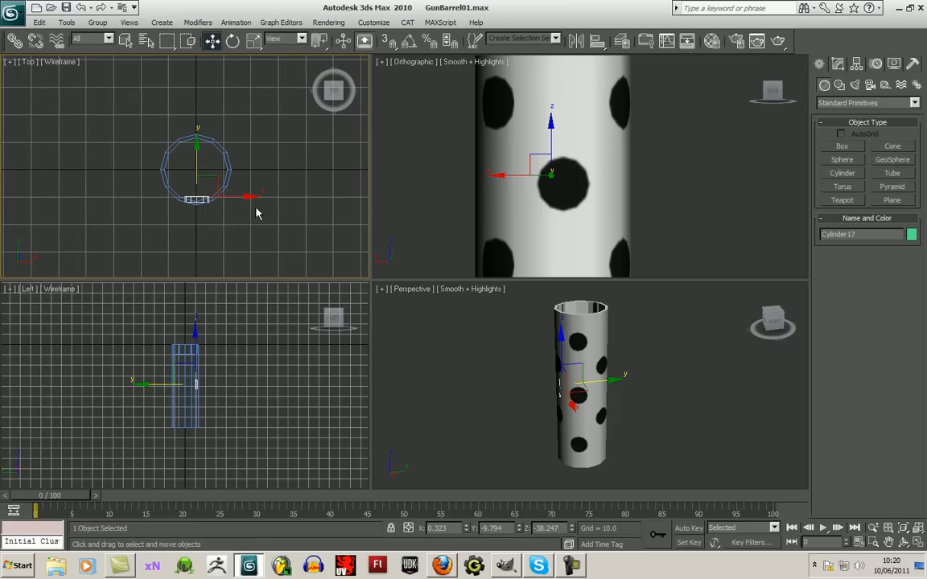
left_click(571, 566)
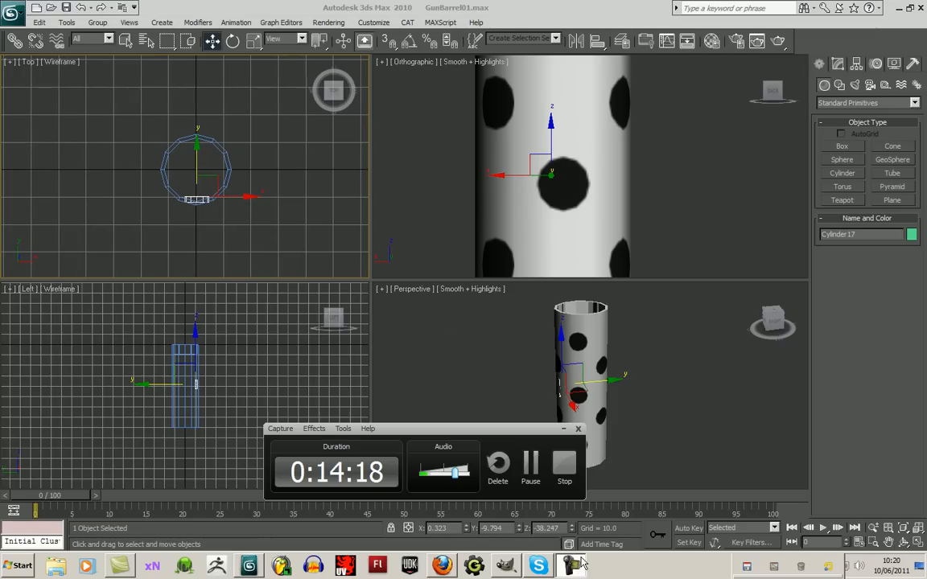